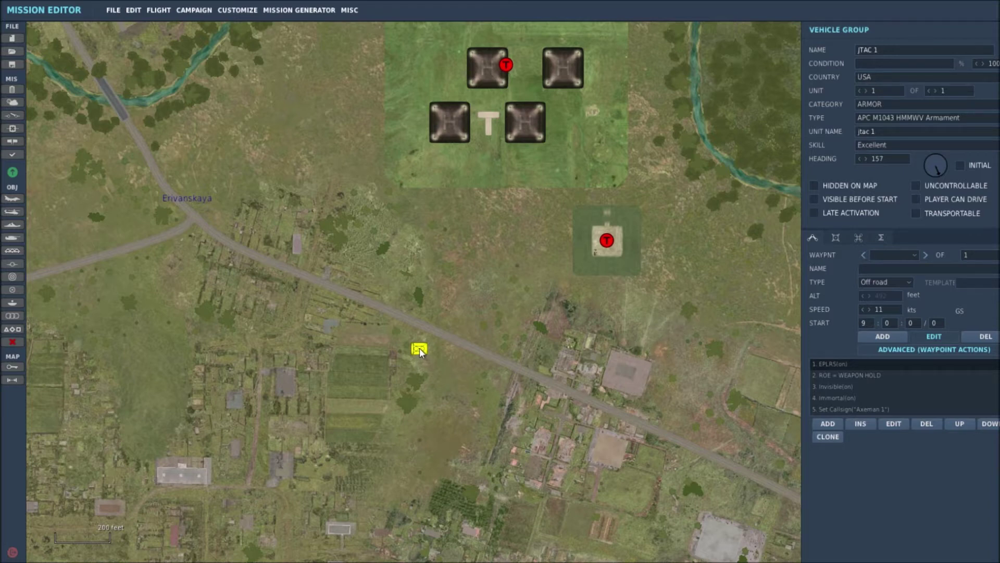
Measure the distance from the JTAC 1 vehicle to the nearby road on the map.
{"action": "scroll", "coordinate": [446, 381], "scroll_direction": "up", "scroll_amount": 1}
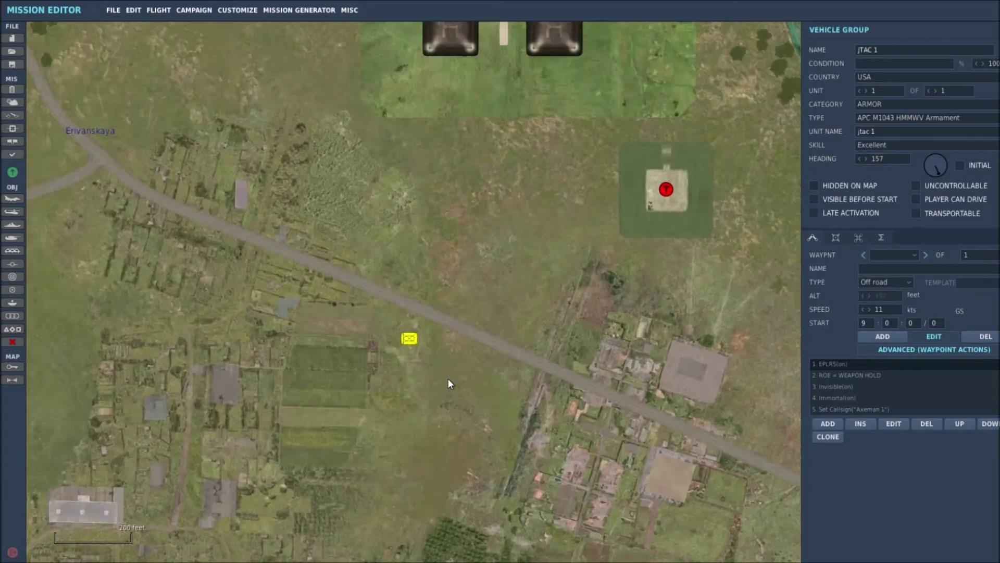
{"action": "scroll", "coordinate": [449, 377], "scroll_direction": "up", "scroll_amount": 4}
{"action": "scroll", "coordinate": [449, 375], "scroll_direction": "down", "scroll_amount": 1}
{"action": "left_click_drag", "start_coordinate": [458, 362], "coordinate": [418, 399]}
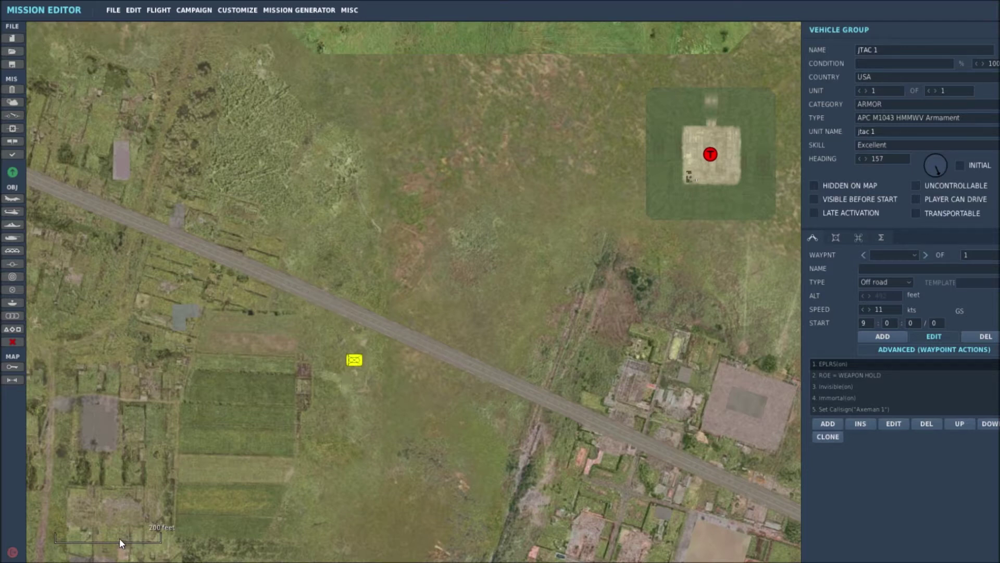
{"action": "left_click", "coordinate": [13, 380]}
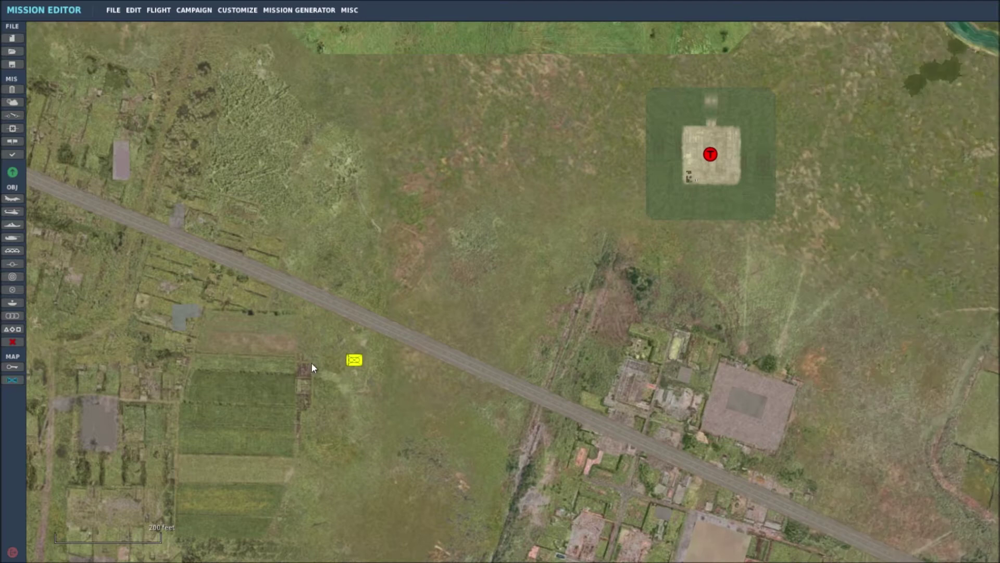
{"action": "left_click_drag", "start_coordinate": [360, 357], "coordinate": [373, 320]}
{"action": "right_click", "coordinate": [352, 358]}
{"action": "left_click", "coordinate": [12, 380]}
Examine the JTAC 1 group's EPLRS, ROE, Invisible and Immortal waypoint actions, including the list of available commands.
{"action": "left_click", "coordinate": [354, 360]}
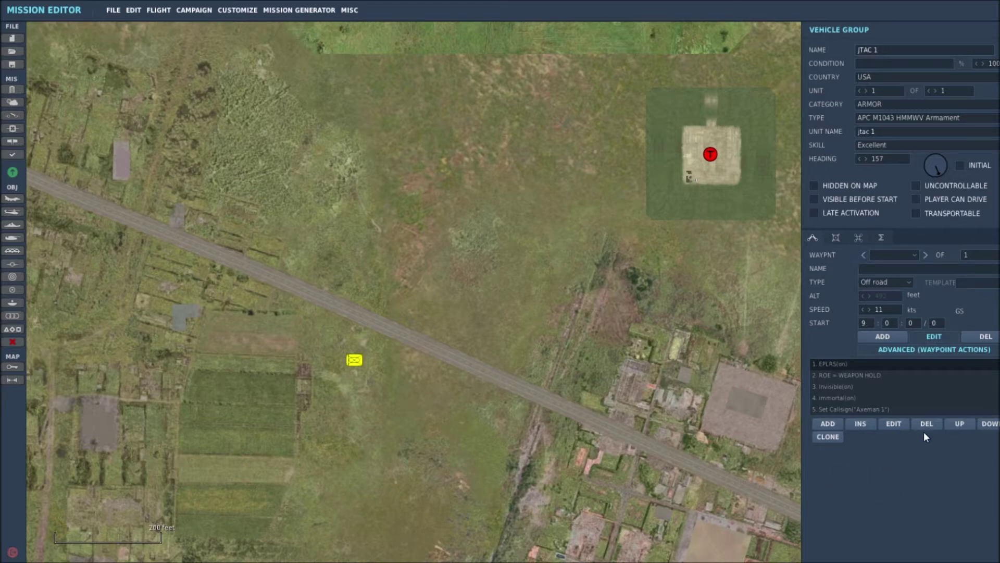
{"action": "left_click", "coordinate": [893, 424]}
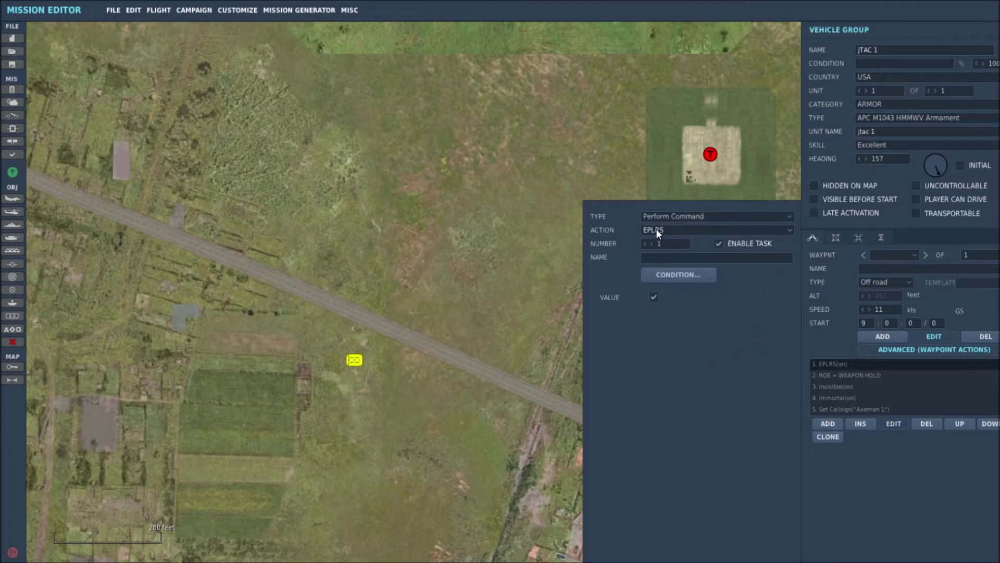
{"action": "left_click", "coordinate": [789, 231]}
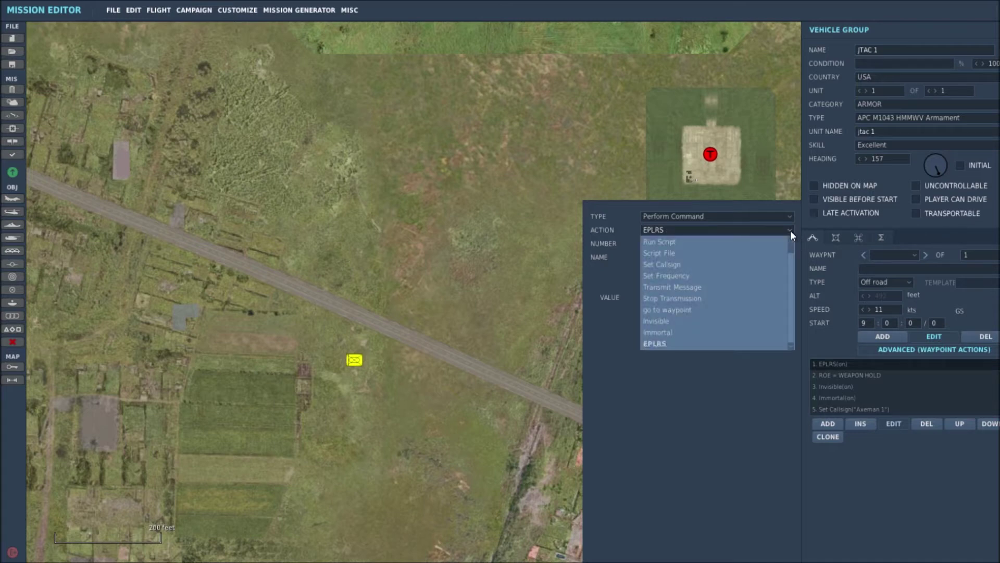
{"action": "left_click", "coordinate": [687, 384]}
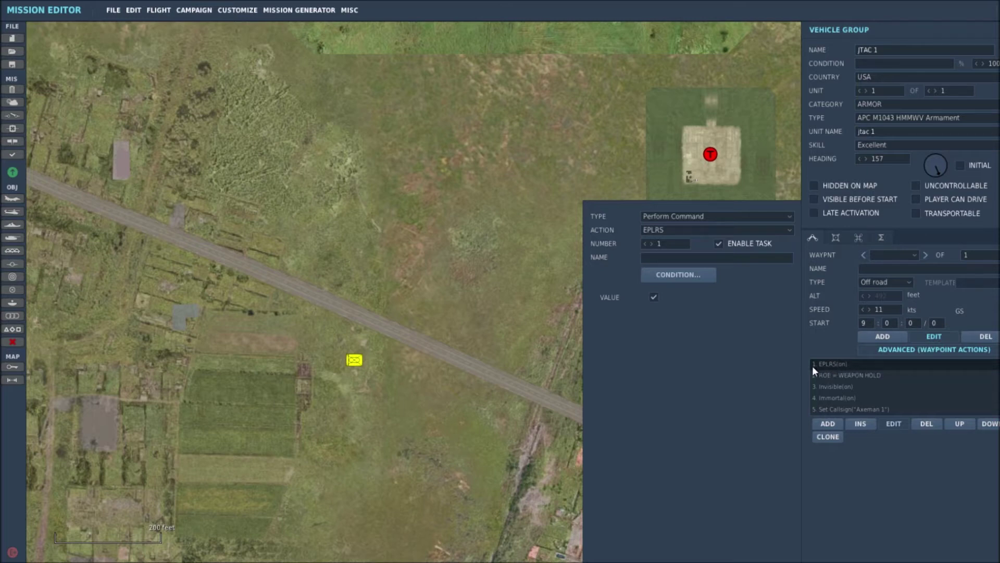
{"action": "left_click", "coordinate": [854, 374]}
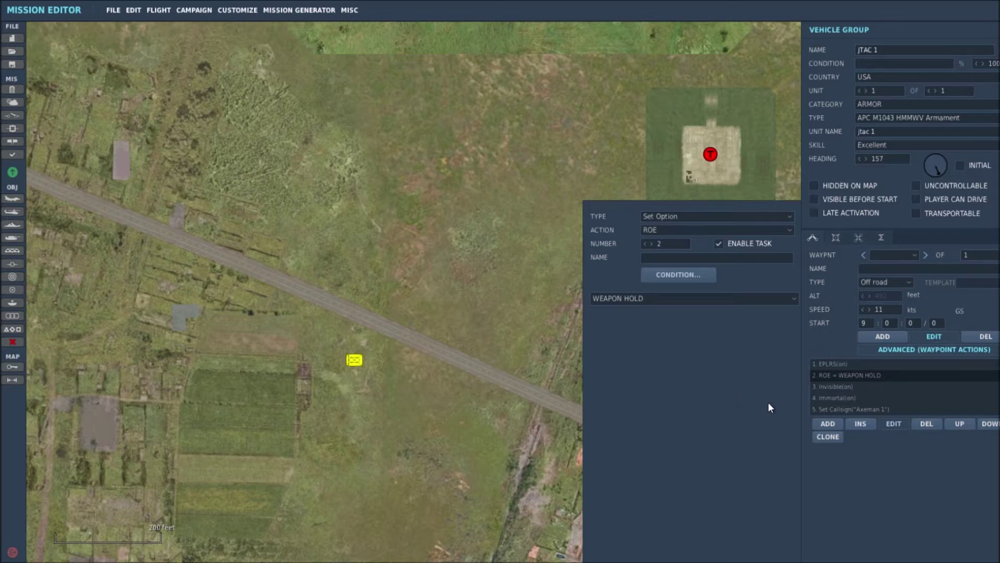
{"action": "left_click", "coordinate": [833, 387]}
{"action": "left_click", "coordinate": [845, 397]}
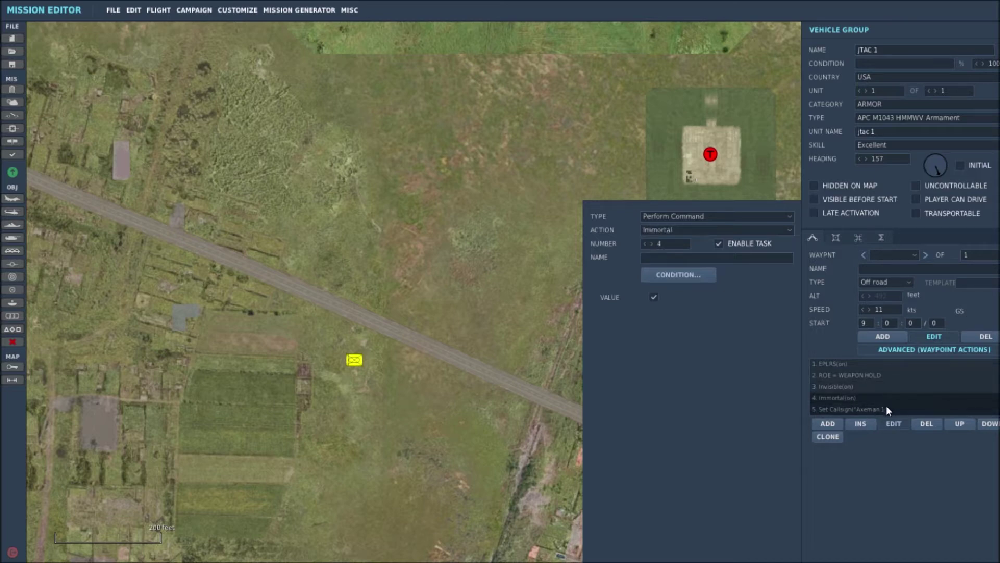
Examine the JTAC 1 group's Set Callsign and Set Frequency actions, keeping Axeman as the callsign.
{"action": "left_click", "coordinate": [872, 409]}
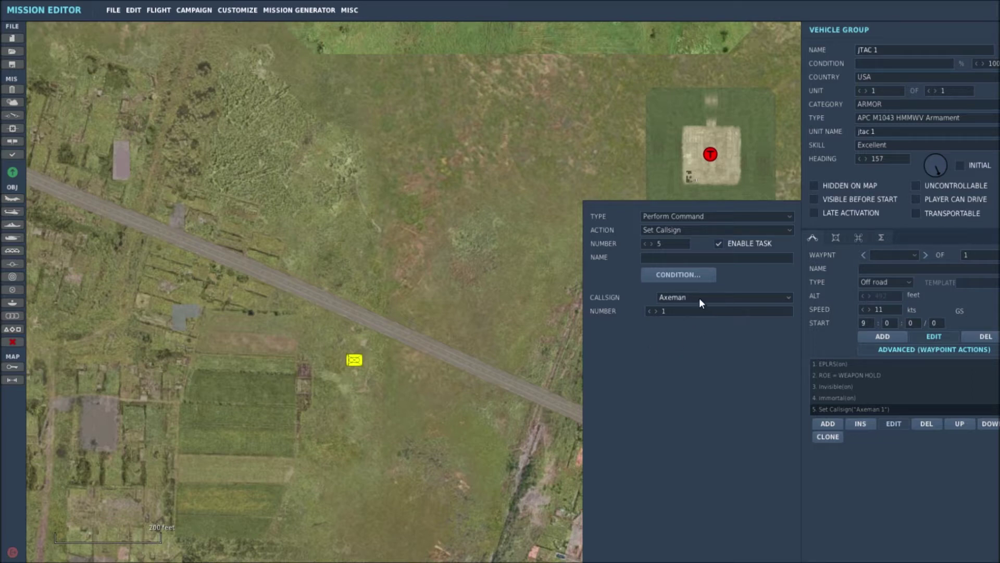
{"action": "left_click", "coordinate": [790, 297]}
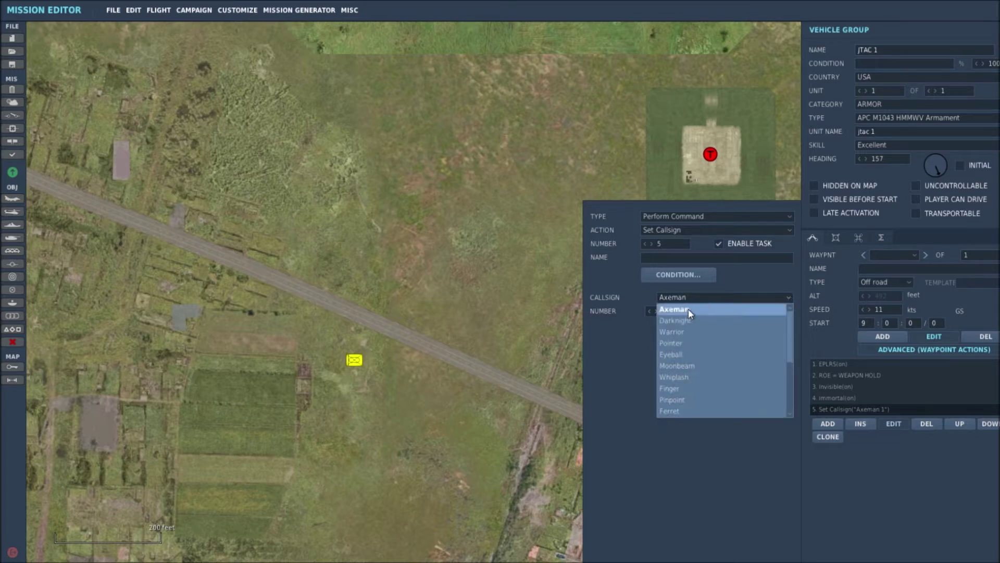
{"action": "left_click", "coordinate": [674, 308]}
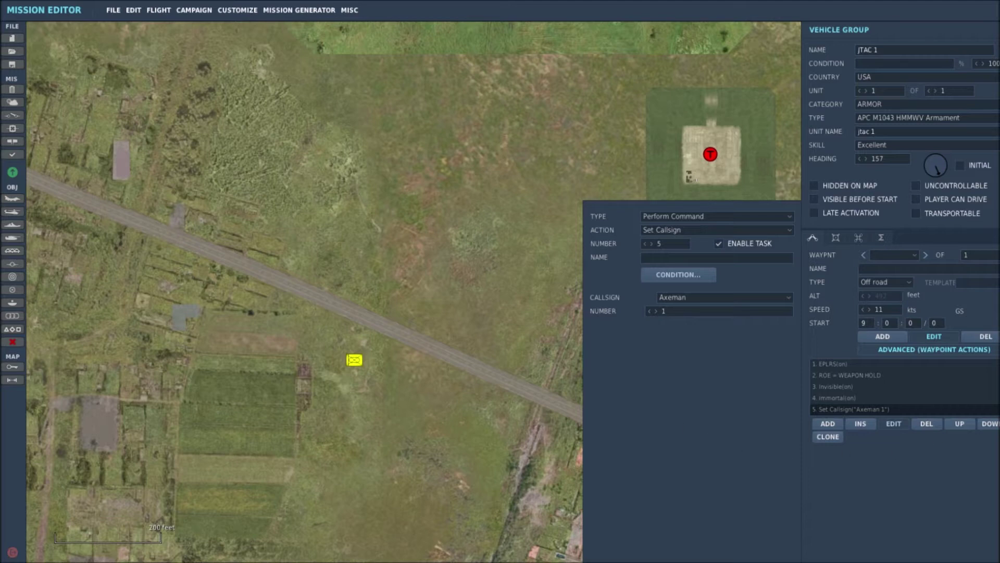
{"action": "scroll", "coordinate": [832, 408], "scroll_direction": "down", "scroll_amount": 2}
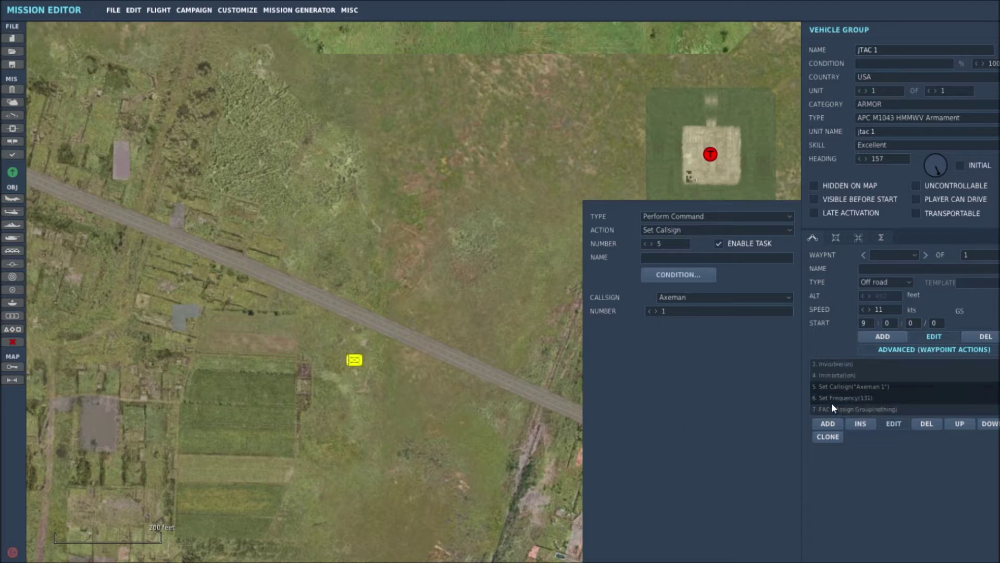
{"action": "left_click", "coordinate": [821, 398]}
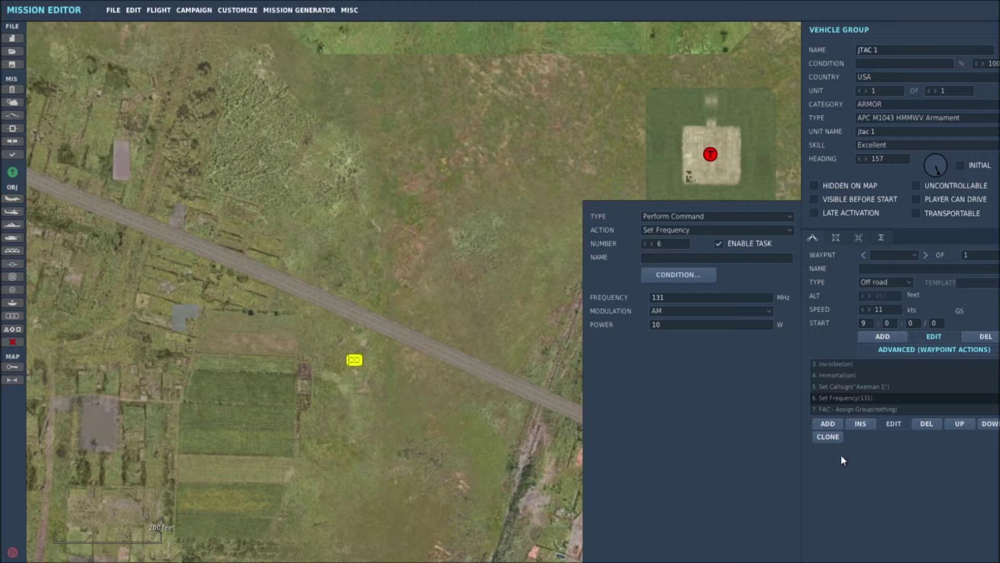
Assign the group unarmed #004 as the target of the FAC - Assign Group task.
{"action": "left_click", "coordinate": [852, 408]}
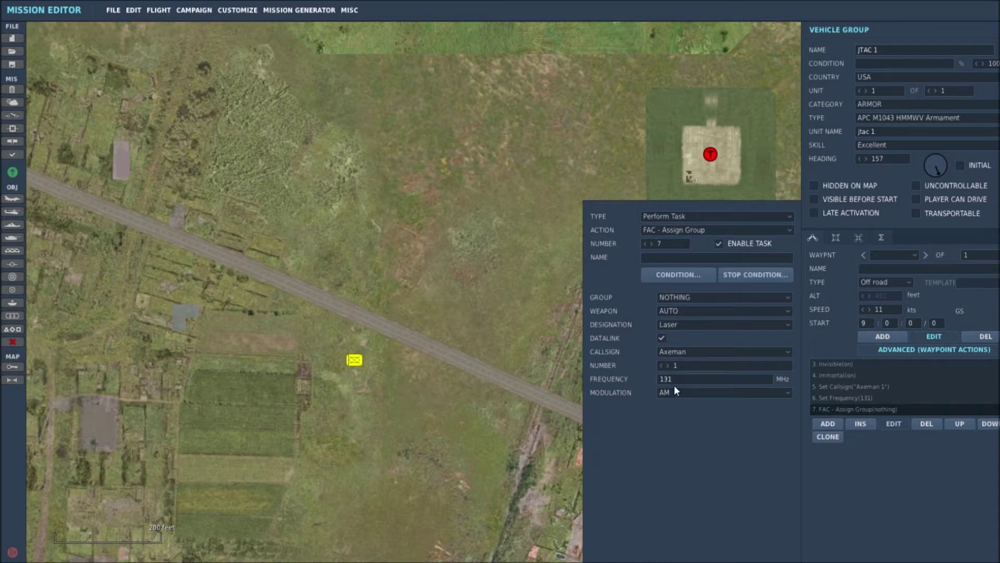
{"action": "left_click", "coordinate": [786, 298]}
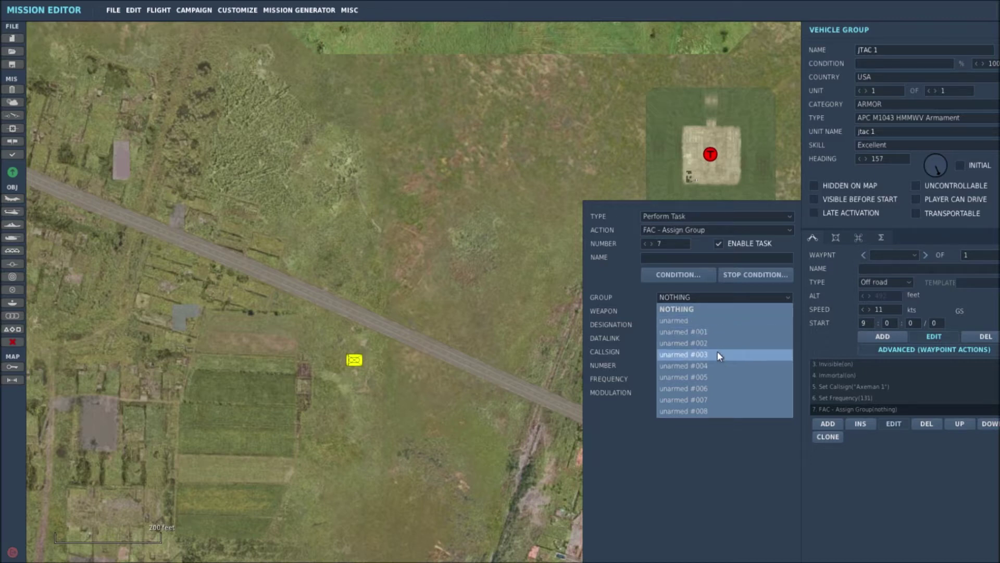
{"action": "left_click", "coordinate": [689, 365]}
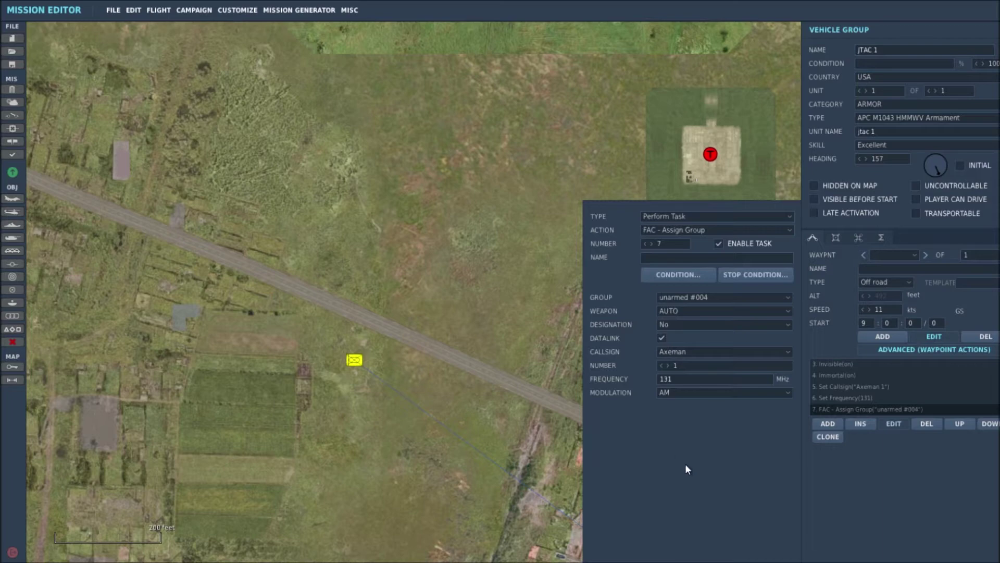
Trace the target line from the JTAC 1 vehicle across the map and examine the enemy units at its far end.
{"action": "left_click_drag", "start_coordinate": [521, 392], "coordinate": [409, 249]}
{"action": "scroll", "coordinate": [423, 277], "scroll_direction": "down", "scroll_amount": 3}
{"action": "scroll", "coordinate": [462, 314], "scroll_direction": "down", "scroll_amount": 2}
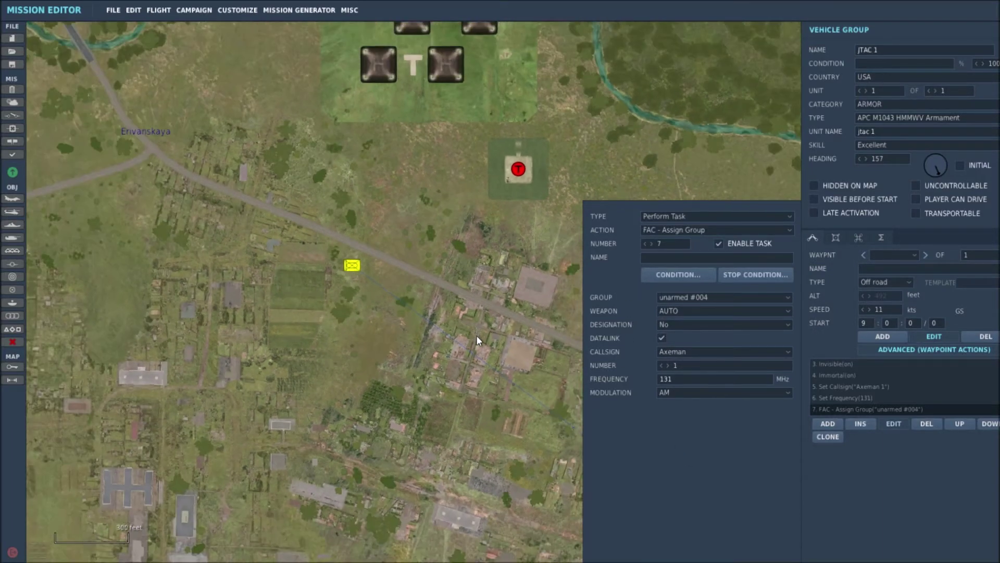
{"action": "left_click_drag", "start_coordinate": [511, 396], "coordinate": [355, 326]}
{"action": "left_click_drag", "start_coordinate": [511, 414], "coordinate": [328, 251]}
{"action": "scroll", "coordinate": [417, 342], "scroll_direction": "down", "scroll_amount": 5}
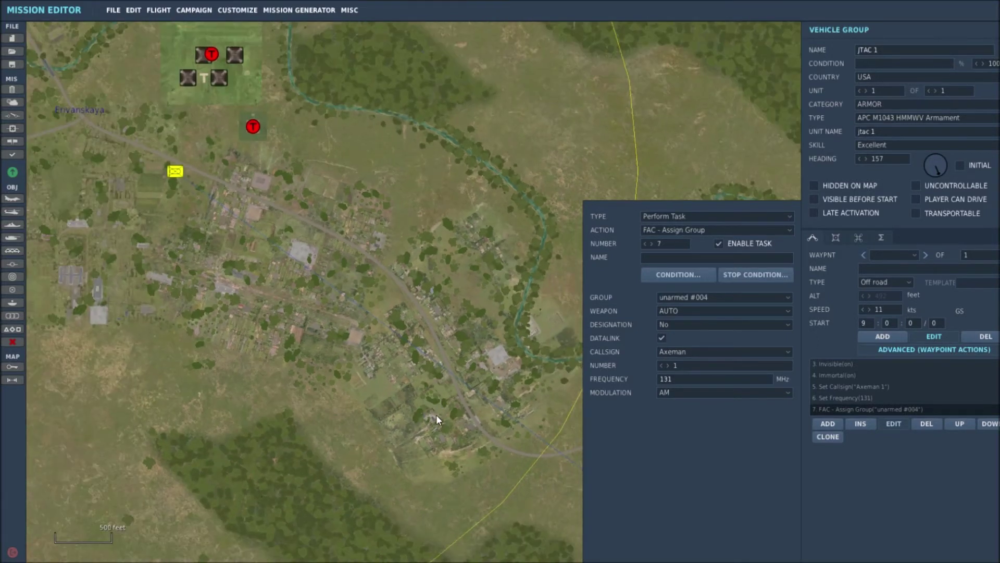
{"action": "scroll", "coordinate": [363, 451], "scroll_direction": "down", "scroll_amount": 4}
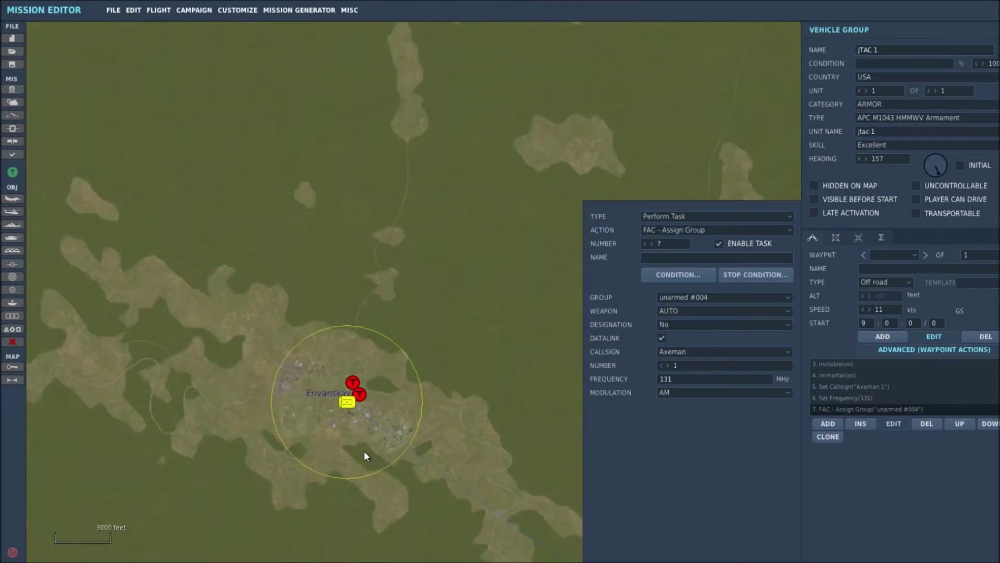
{"action": "right_click_drag", "start_coordinate": [481, 404], "coordinate": [311, 140]}
{"action": "mouse_move", "coordinate": [412, 363]}
{"action": "right_mouse_down"}
{"action": "mouse_move", "coordinate": [203, 229]}
{"action": "mouse_move", "coordinate": [254, 281]}
{"action": "right_mouse_up"}
{"action": "right_click_drag", "start_coordinate": [457, 420], "coordinate": [353, 352]}
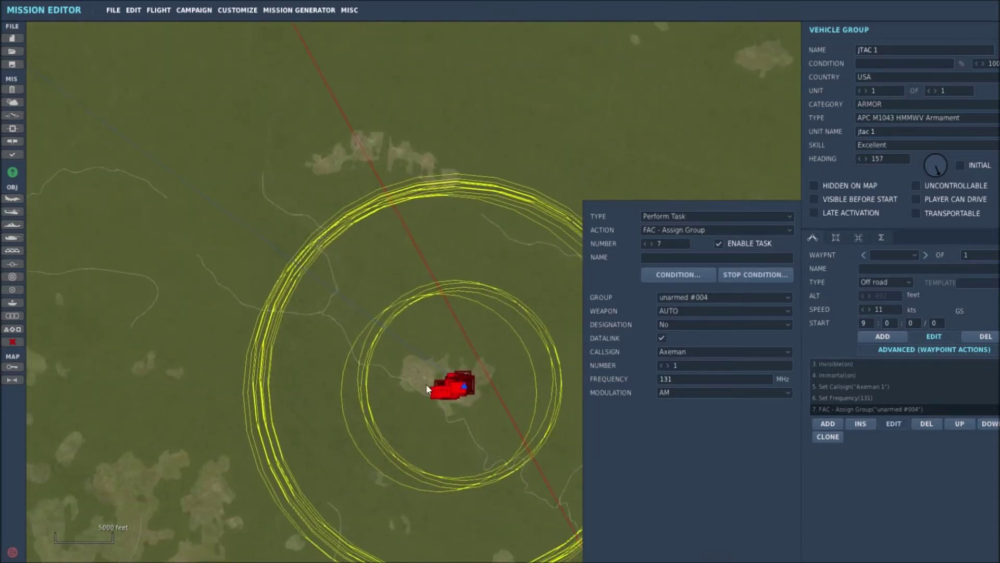
{"action": "scroll", "coordinate": [462, 409], "scroll_direction": "up", "scroll_amount": 4}
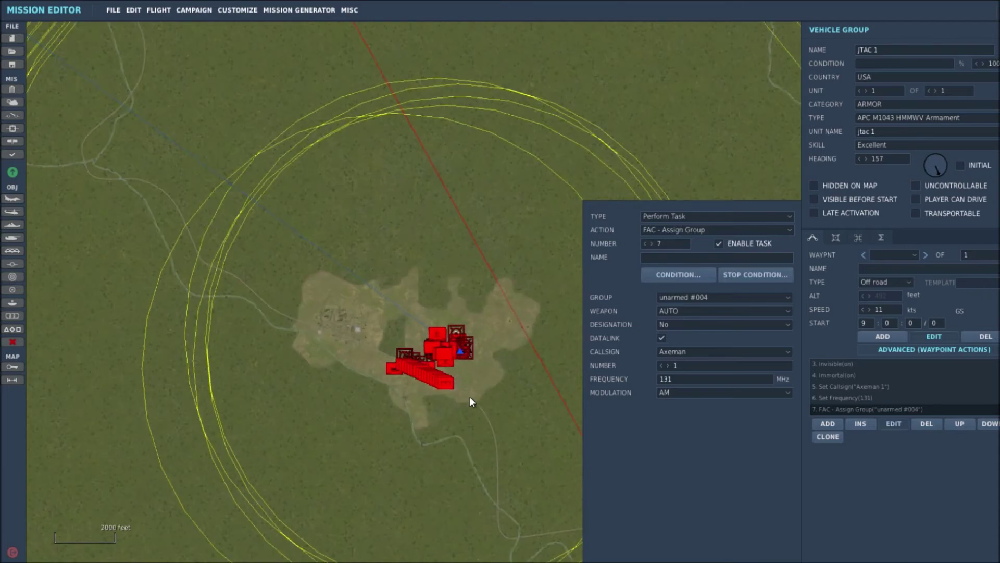
{"action": "scroll", "coordinate": [468, 362], "scroll_direction": "up", "scroll_amount": 3}
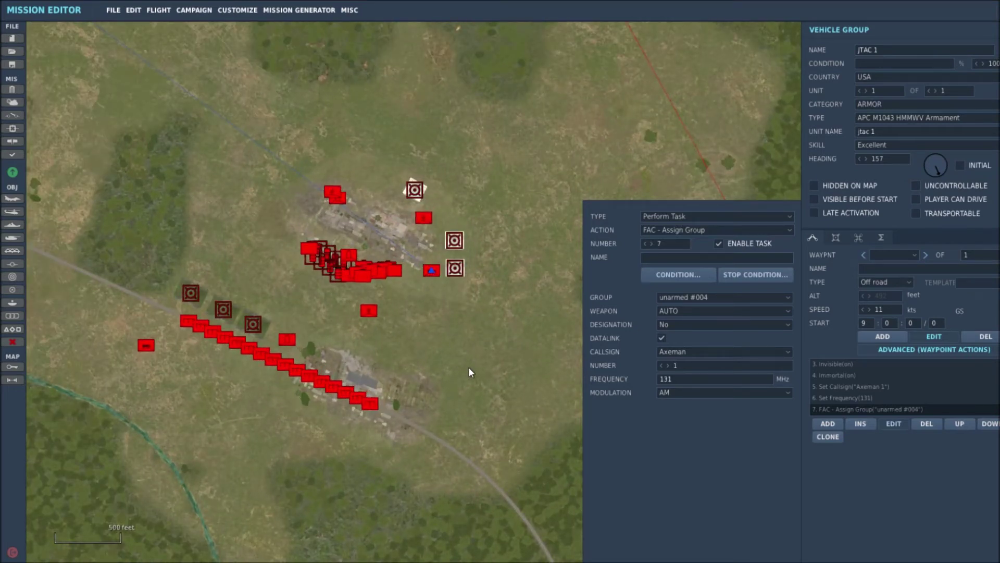
Follow the target line back from the enemy cluster and examine the JTAC 1 vehicle's surroundings at Erivanskaya.
{"action": "scroll", "coordinate": [474, 374], "scroll_direction": "down", "scroll_amount": 3}
{"action": "scroll", "coordinate": [219, 443], "scroll_direction": "down", "scroll_amount": 4}
{"action": "right_click_drag", "start_coordinate": [85, 401], "coordinate": [367, 432]}
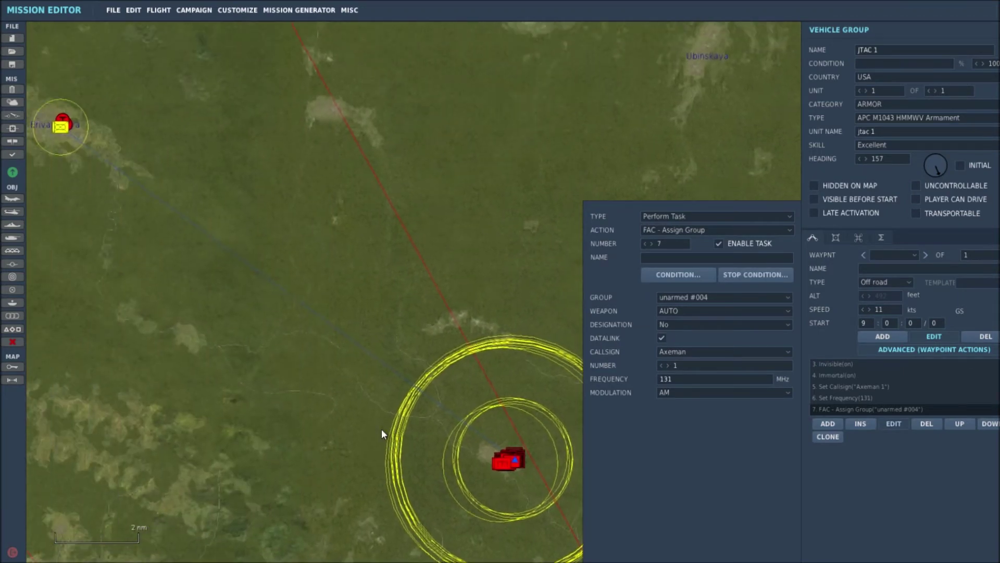
{"action": "scroll", "coordinate": [334, 412], "scroll_direction": "down", "scroll_amount": 2}
{"action": "scroll", "coordinate": [183, 384], "scroll_direction": "down", "scroll_amount": 2}
{"action": "right_click_drag", "start_coordinate": [183, 383], "coordinate": [298, 401]}
{"action": "scroll", "coordinate": [314, 463], "scroll_direction": "down", "scroll_amount": 1}
{"action": "scroll", "coordinate": [259, 362], "scroll_direction": "up", "scroll_amount": 6}
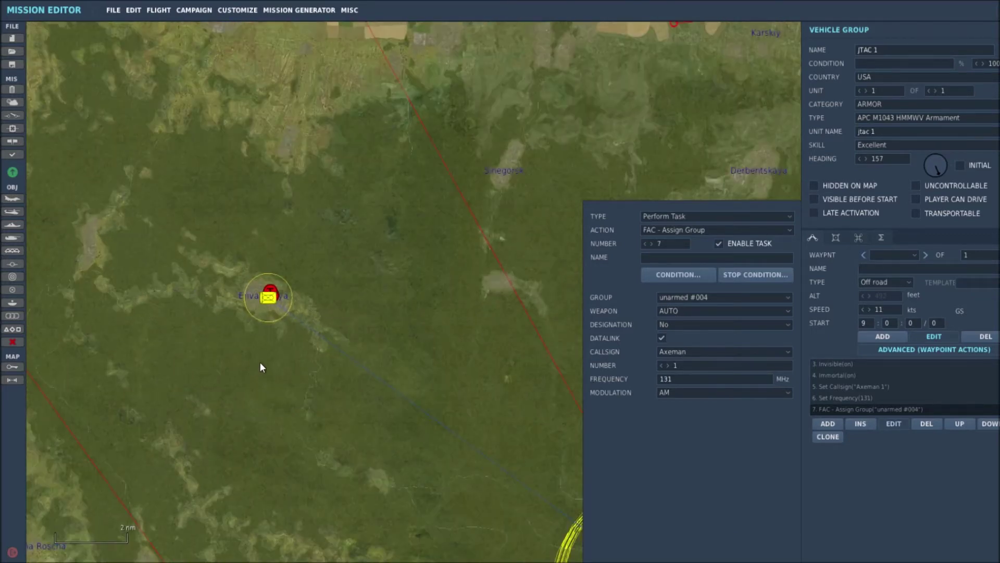
{"action": "right_click_drag", "start_coordinate": [266, 313], "coordinate": [257, 527]}
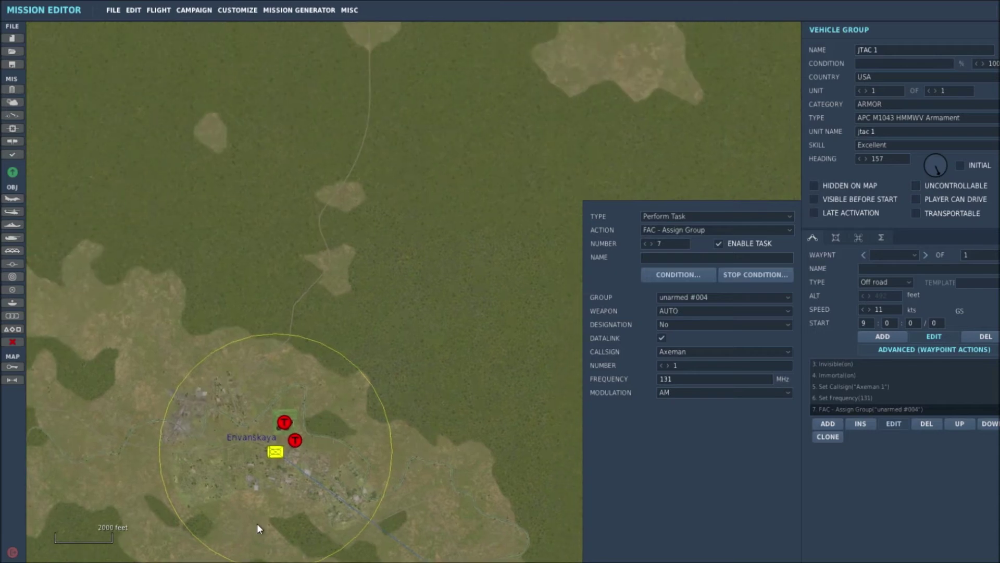
{"action": "scroll", "coordinate": [226, 438], "scroll_direction": "up", "scroll_amount": 5}
{"action": "scroll", "coordinate": [367, 465], "scroll_direction": "up", "scroll_amount": 3}
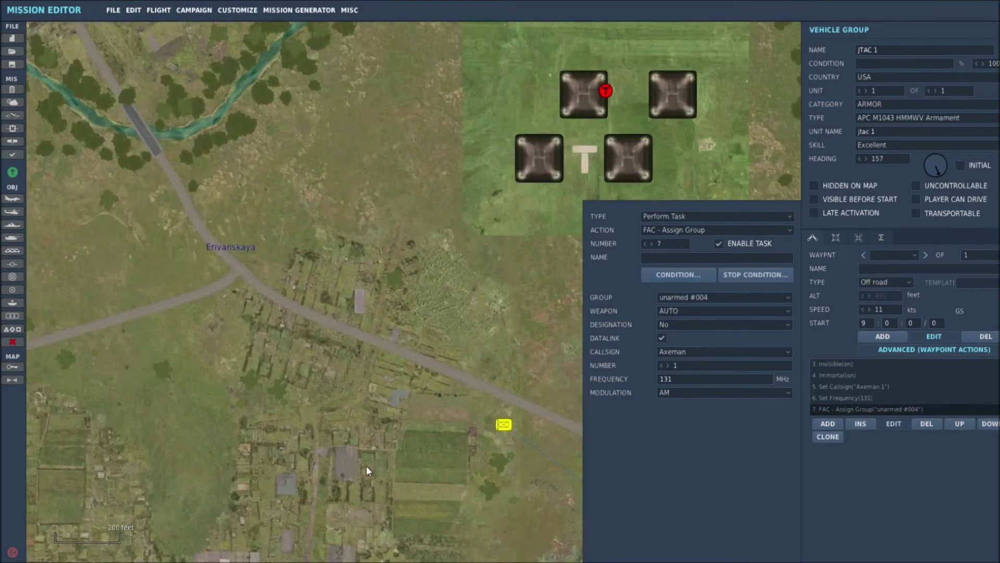
{"action": "right_click_drag", "start_coordinate": [477, 493], "coordinate": [330, 469]}
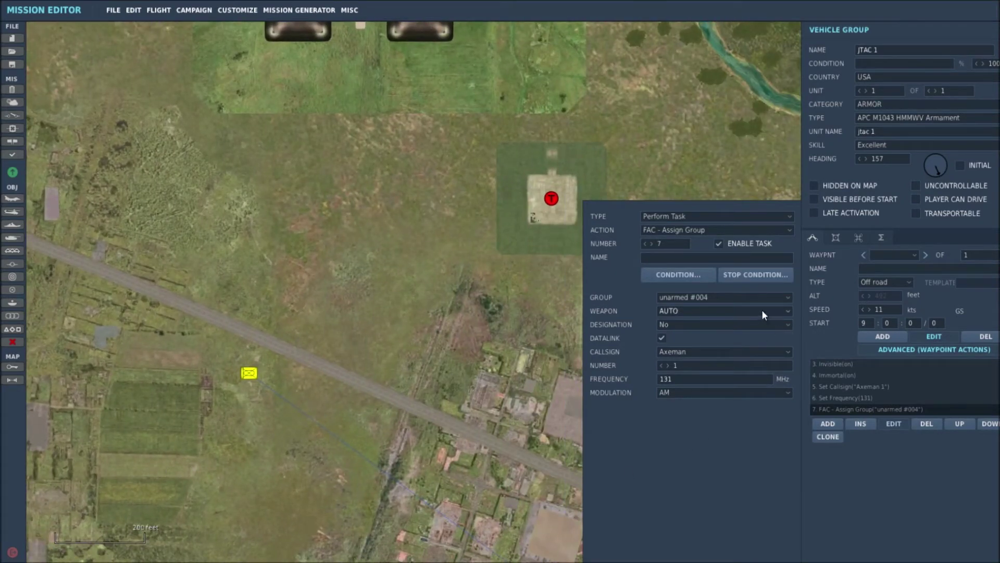
Reset the target group of the FAC - Assign Group task to NOTHING.
{"action": "left_click", "coordinate": [789, 298]}
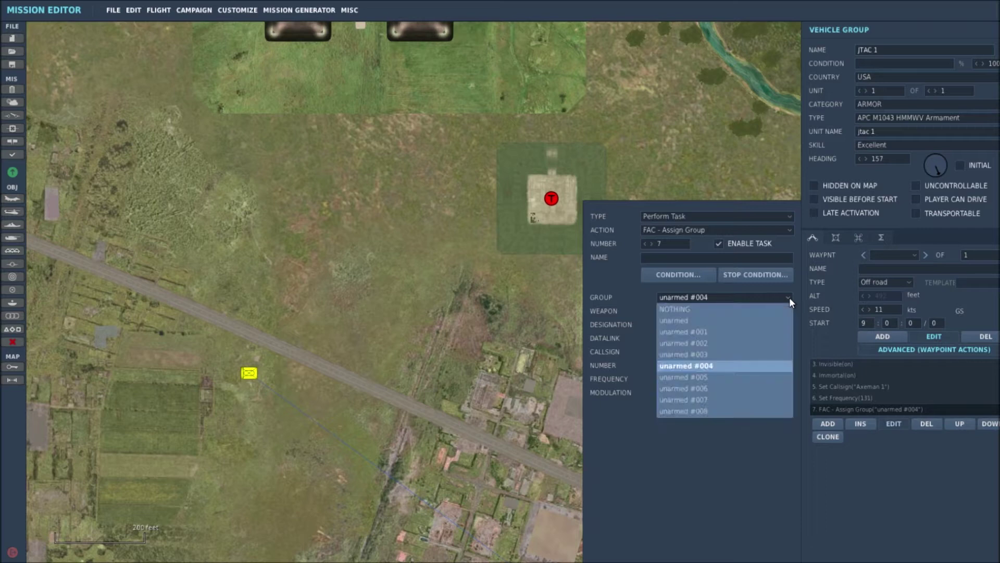
{"action": "left_click", "coordinate": [703, 309]}
{"action": "right_click_drag", "start_coordinate": [190, 463], "coordinate": [340, 487]}
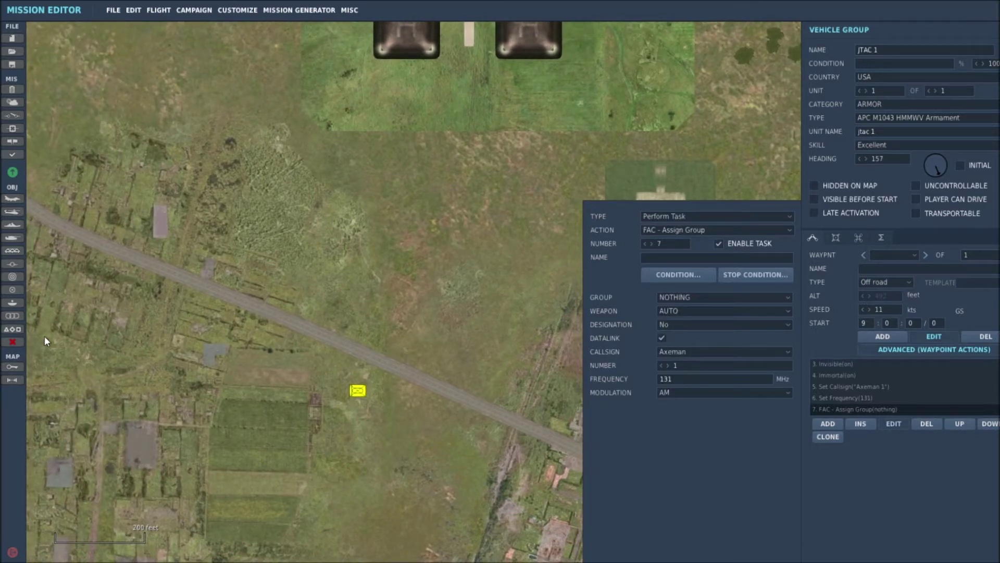
Place a Russian APC BTR-80 armor group named Target1 on the road just north of the JTAC 1 vehicle.
{"action": "left_click", "coordinate": [16, 237]}
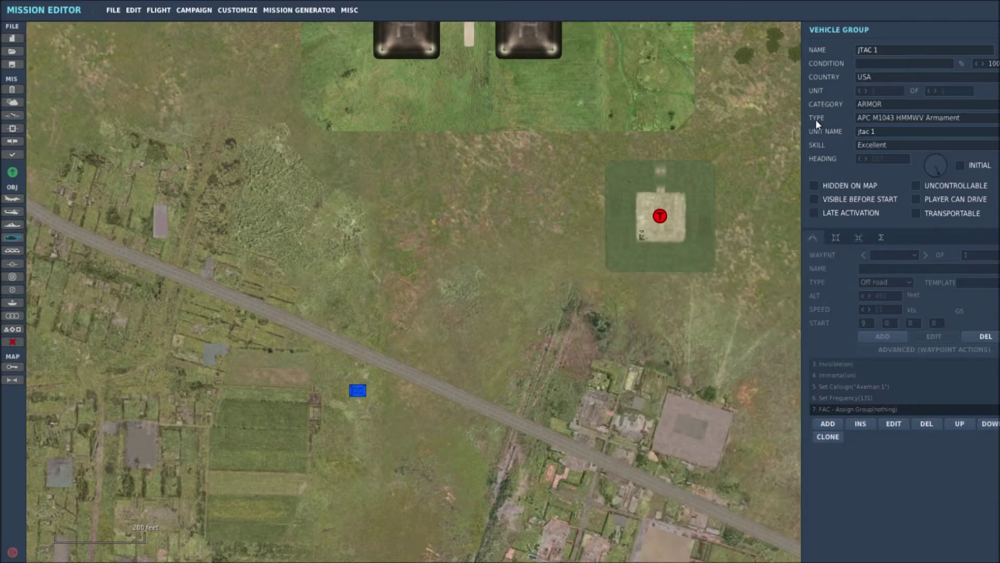
{"action": "left_click", "coordinate": [865, 77]}
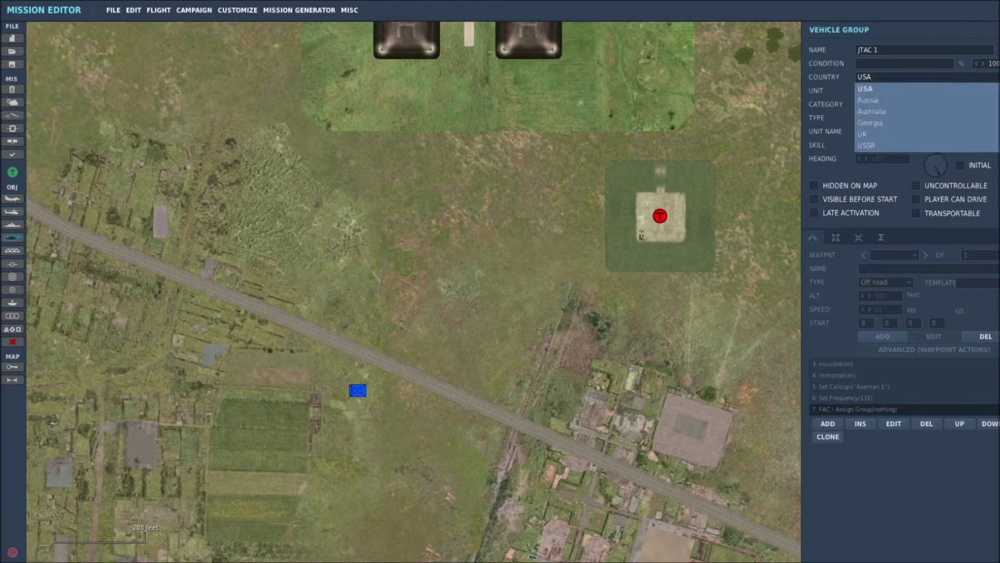
{"action": "left_click", "coordinate": [869, 101]}
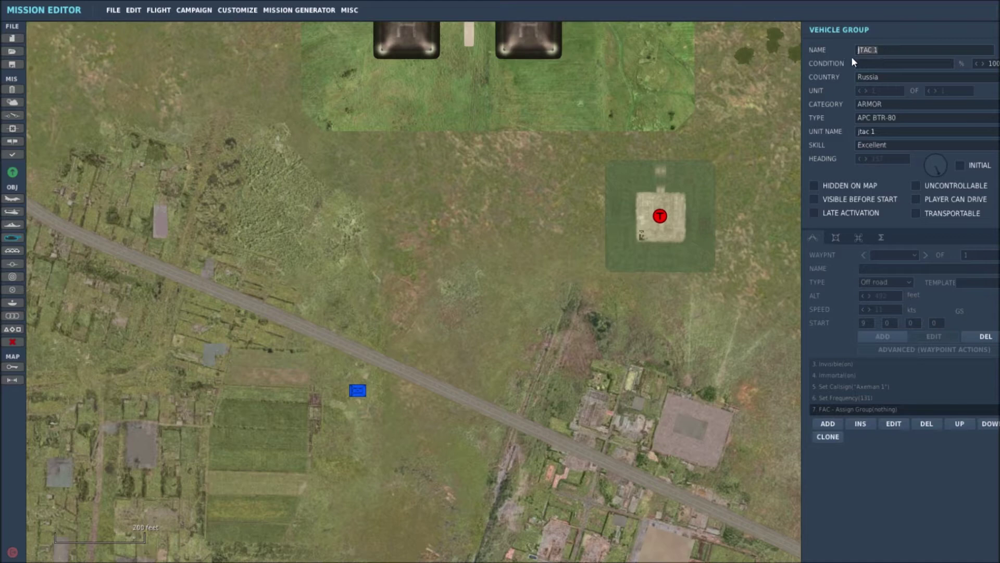
{"action": "type", "text": "Tara"}
{"action": "key", "text": "BackSpace"}
{"action": "type", "text": "get1"}
{"action": "left_click", "coordinate": [363, 354]}
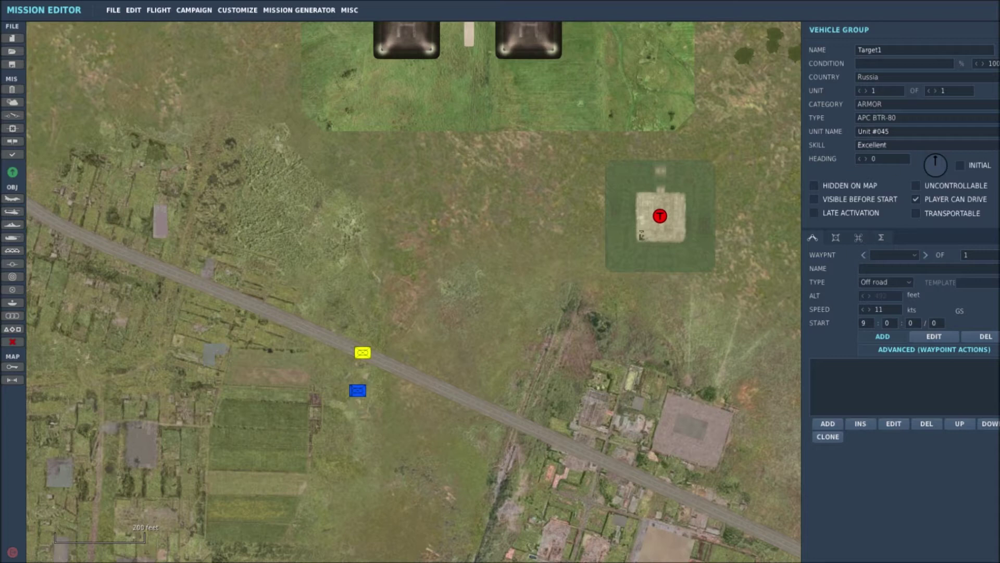
Set the Target1 unit's skill to Average and its heading to 186, and turn off Player Can Drive.
{"action": "left_click", "coordinate": [889, 145]}
{"action": "left_click", "coordinate": [893, 157]}
{"action": "left_click", "coordinate": [359, 389]}
{"action": "left_click", "coordinate": [986, 336]}
{"action": "left_click", "coordinate": [937, 338]}
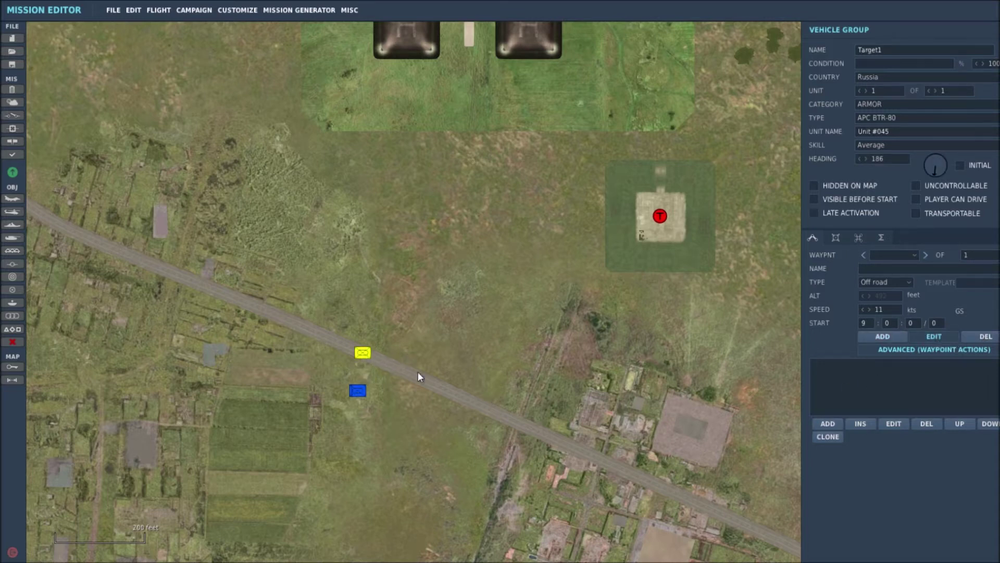
Set the starting waypoint type of the Target1 group to On road.
{"action": "right_click_drag", "start_coordinate": [348, 356], "coordinate": [408, 383]}
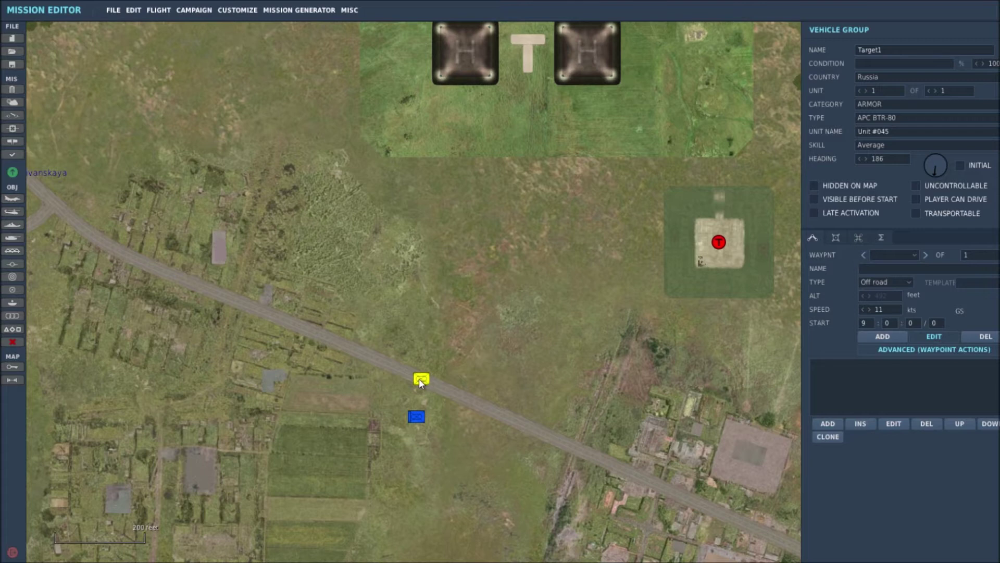
{"action": "left_click", "coordinate": [887, 336]}
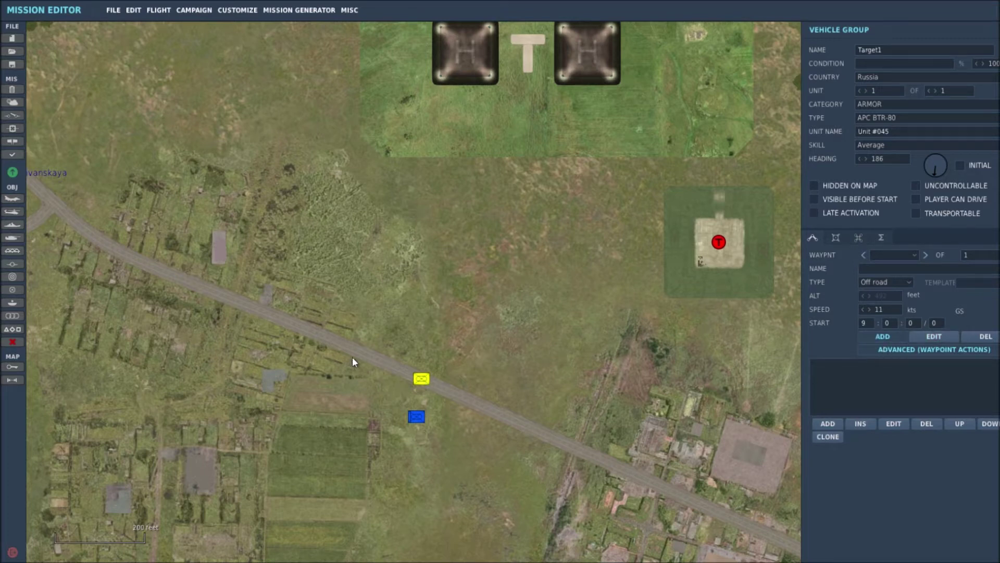
{"action": "left_click", "coordinate": [910, 282]}
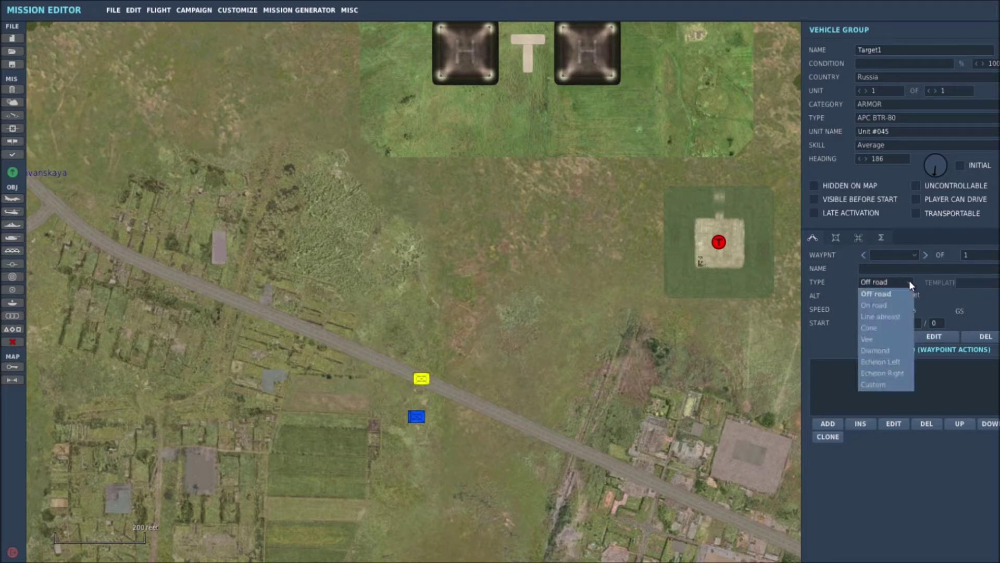
{"action": "left_click", "coordinate": [891, 307]}
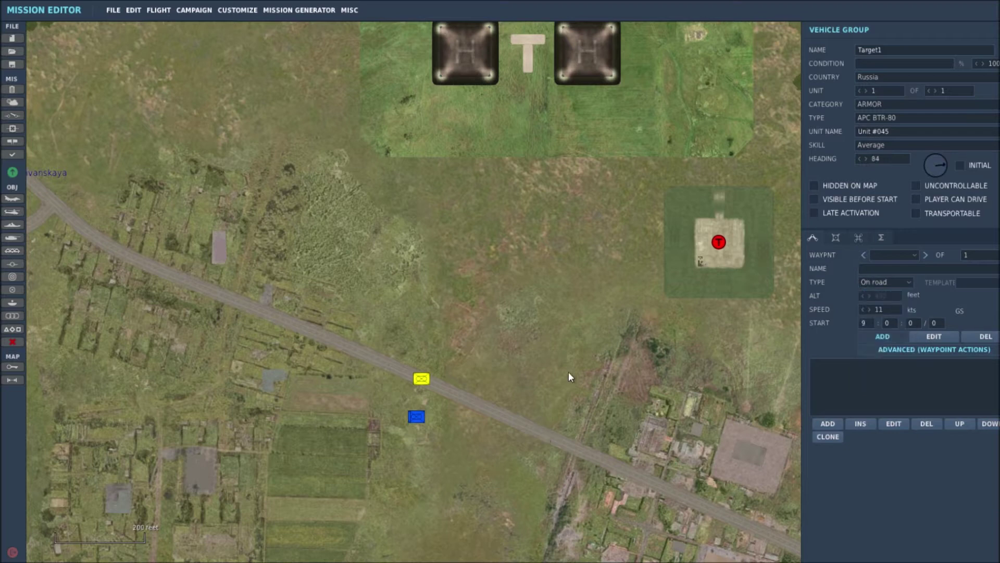
Set the Target1 unit's heading to 292 so the vehicle lines up with the road.
{"action": "left_click_drag", "start_coordinate": [945, 163], "coordinate": [918, 157]}
{"action": "scroll", "coordinate": [382, 353], "scroll_direction": "up", "scroll_amount": 5}
{"action": "right_click_drag", "start_coordinate": [505, 543], "coordinate": [492, 398]}
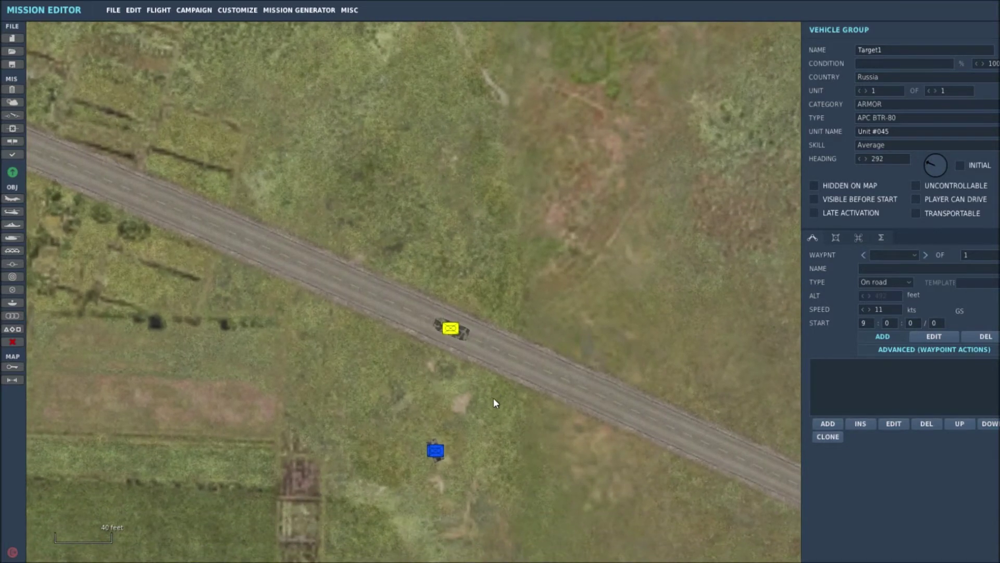
{"action": "scroll", "coordinate": [476, 406], "scroll_direction": "up", "scroll_amount": 2}
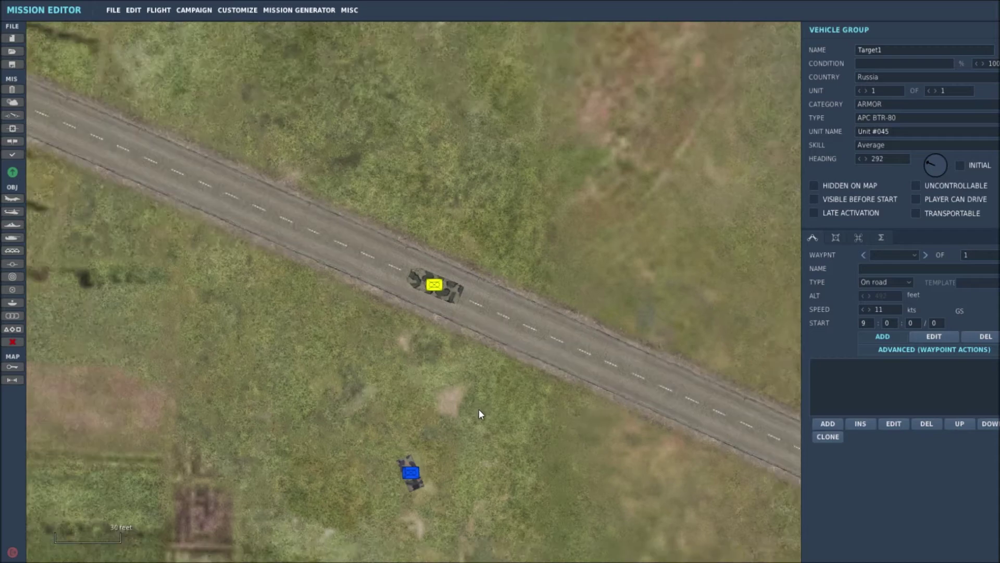
{"action": "scroll", "coordinate": [482, 414], "scroll_direction": "down", "scroll_amount": 4}
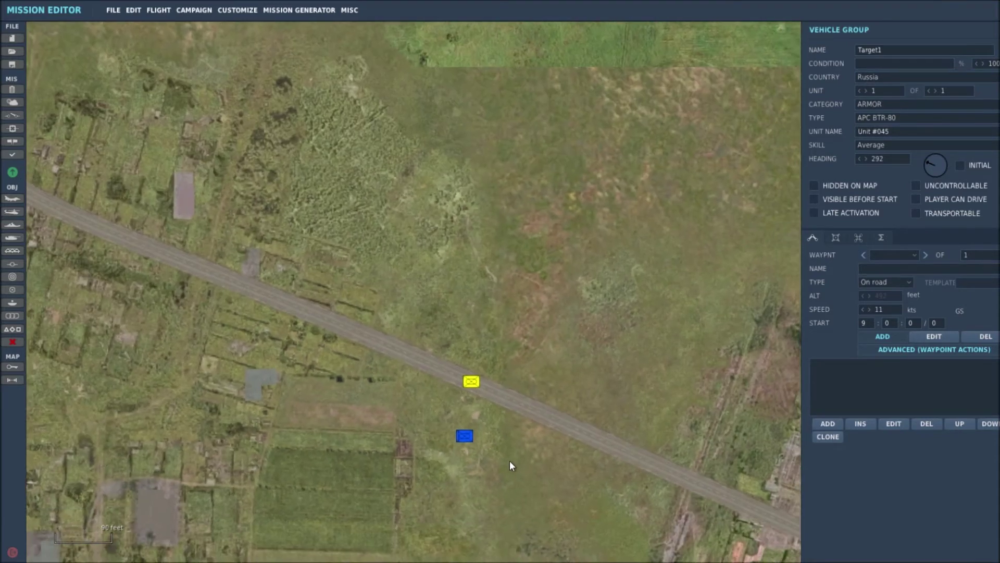
Add an on-road waypoint for Target1 northwest along the road, and set the group's start time to 9:30:00.
{"action": "right_click_drag", "start_coordinate": [510, 462], "coordinate": [504, 401]}
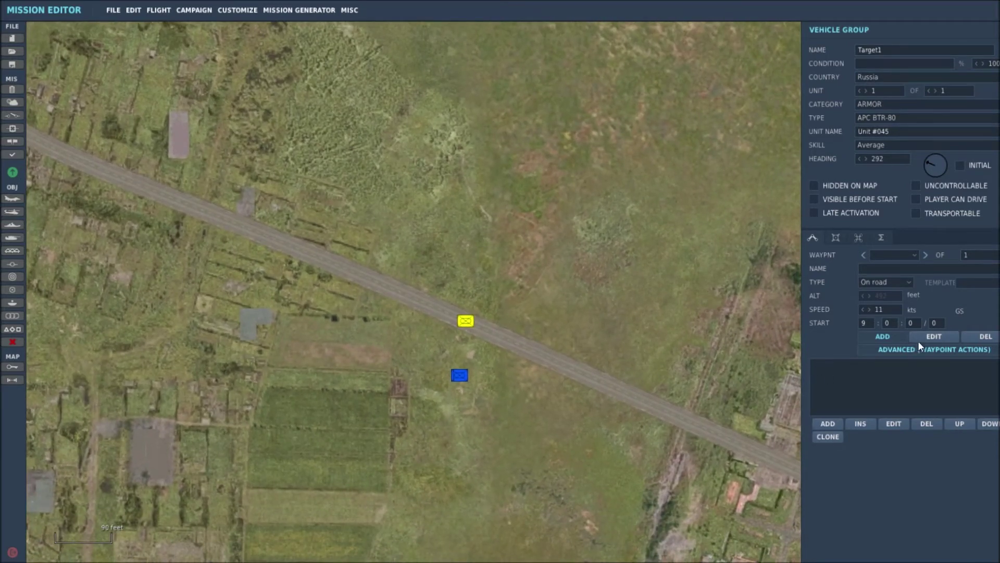
{"action": "left_click", "coordinate": [198, 208]}
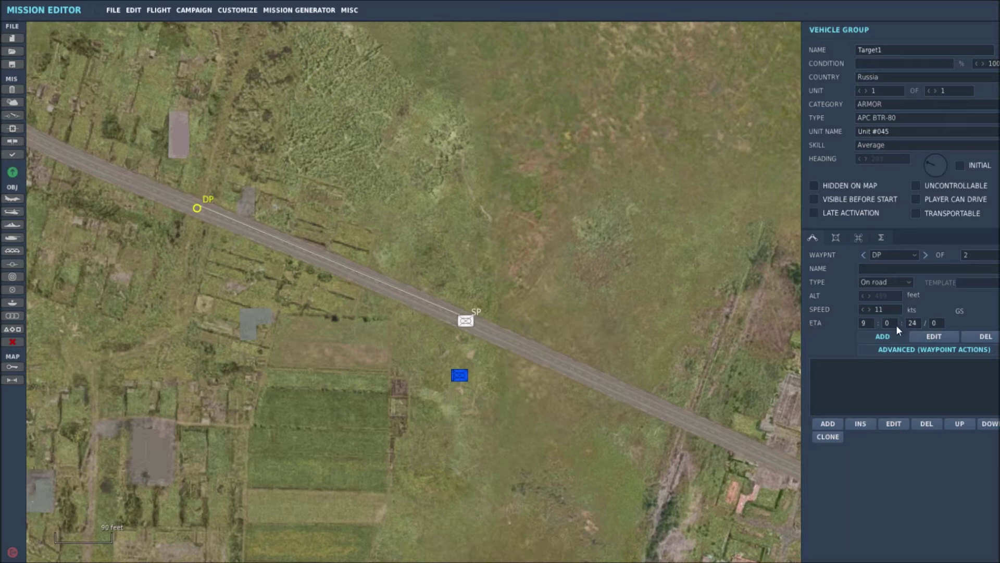
{"action": "left_click", "coordinate": [461, 324]}
{"action": "left_click", "coordinate": [986, 336]}
{"action": "left_click", "coordinate": [936, 339]}
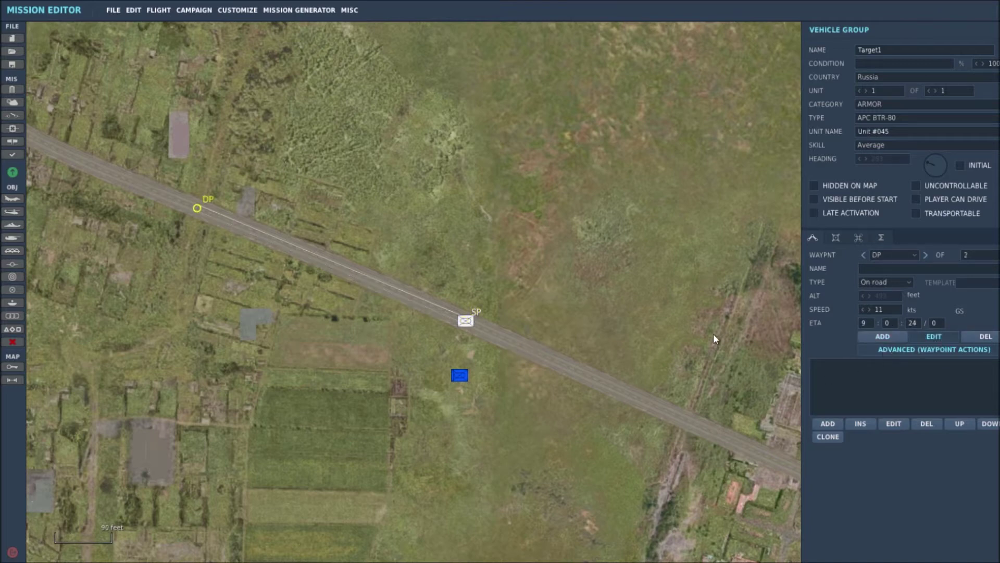
{"action": "left_click", "coordinate": [862, 255]}
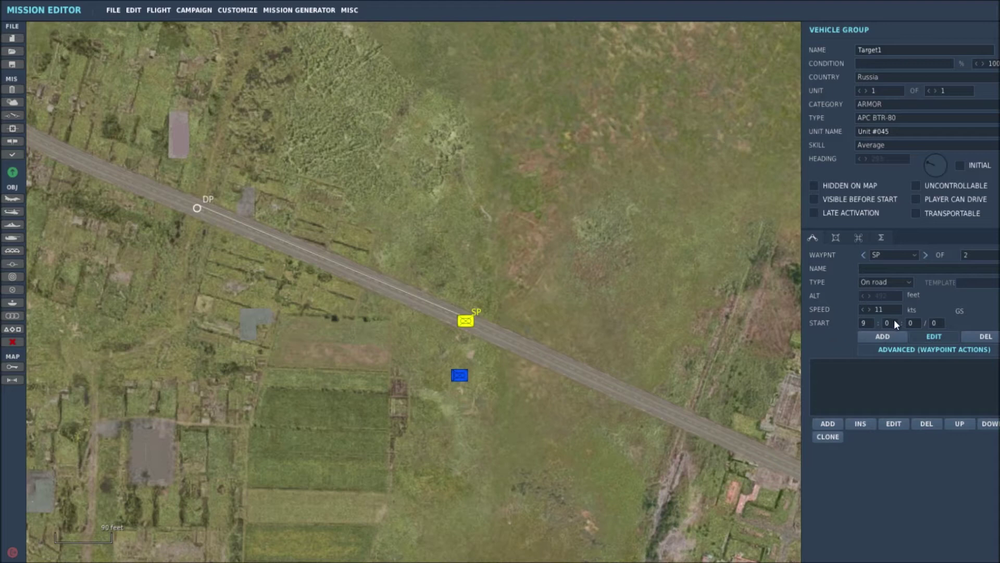
{"action": "type", "text": "30"}
Assign Target1 as the target group in the JTAC 1 vehicle's FAC - Assign Group task, with Datalink enabled.
{"action": "left_click", "coordinate": [461, 378]}
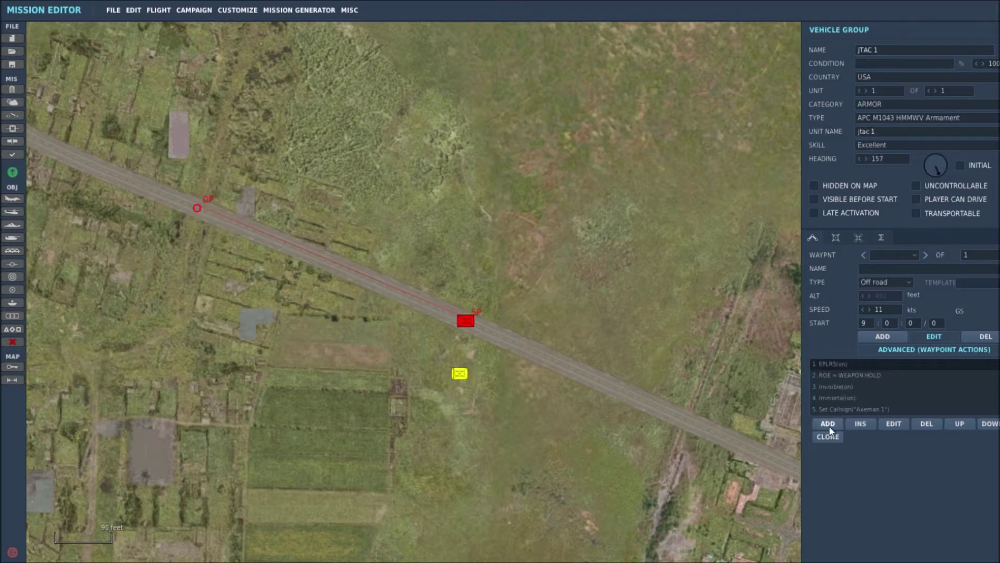
{"action": "scroll", "coordinate": [820, 407], "scroll_direction": "down", "scroll_amount": 2}
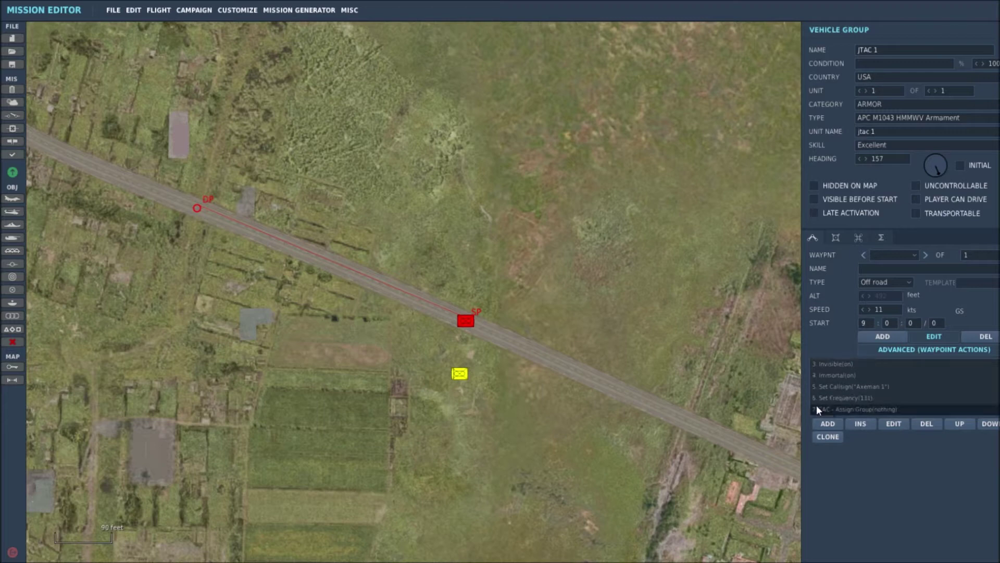
{"action": "left_click", "coordinate": [899, 425]}
{"action": "left_click", "coordinate": [787, 299]}
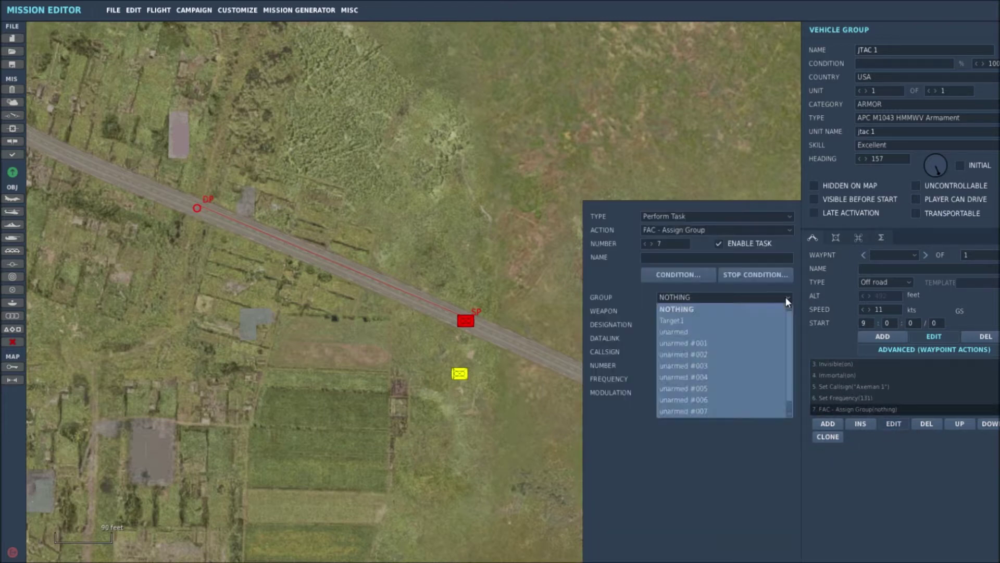
{"action": "left_click", "coordinate": [689, 321]}
{"action": "left_click", "coordinate": [662, 338]}
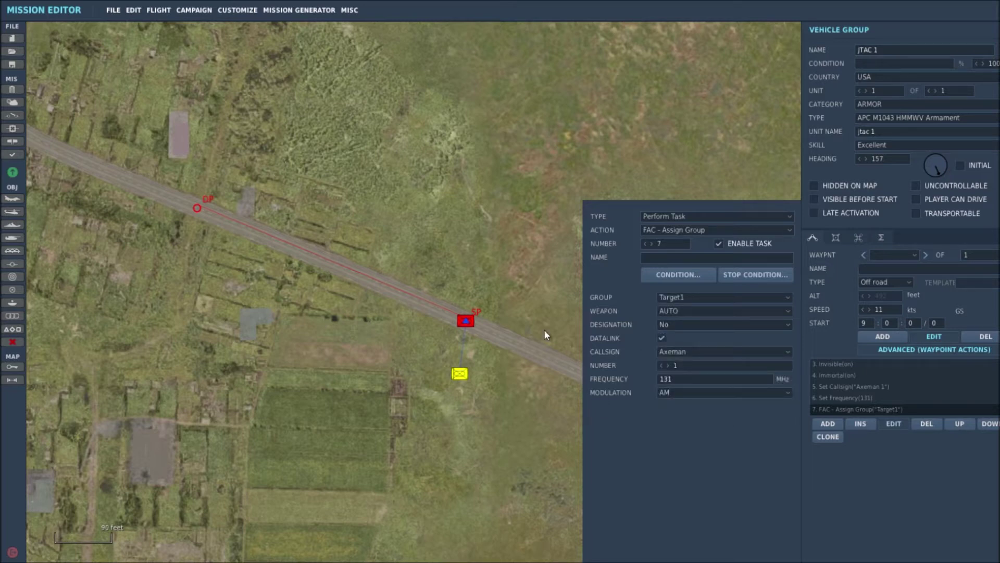
{"action": "left_click", "coordinate": [505, 216]}
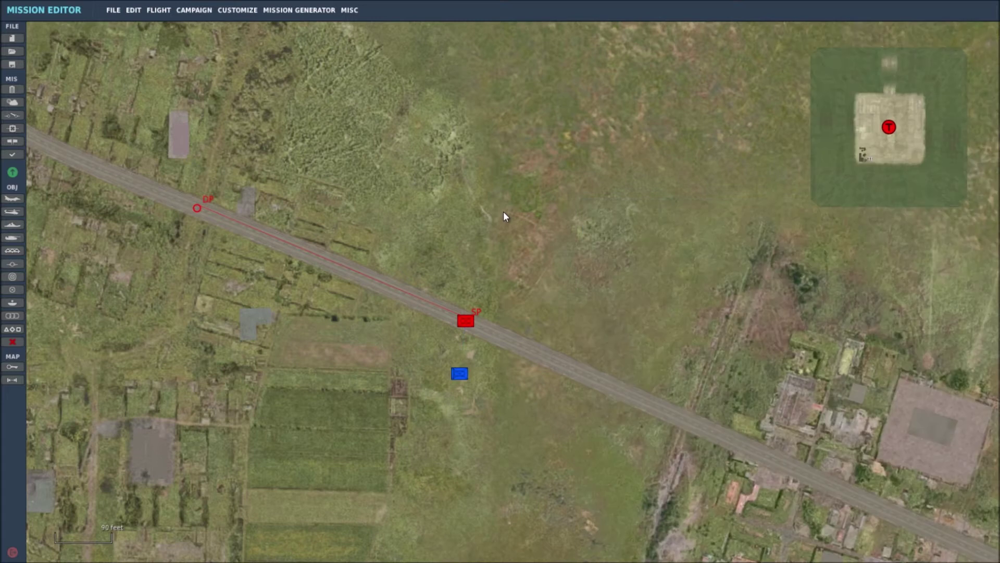
Examine the JTAC 1 vehicle's target line to Target1 and the surrounding terrain near Erivanskaya.
{"action": "left_click", "coordinate": [462, 376]}
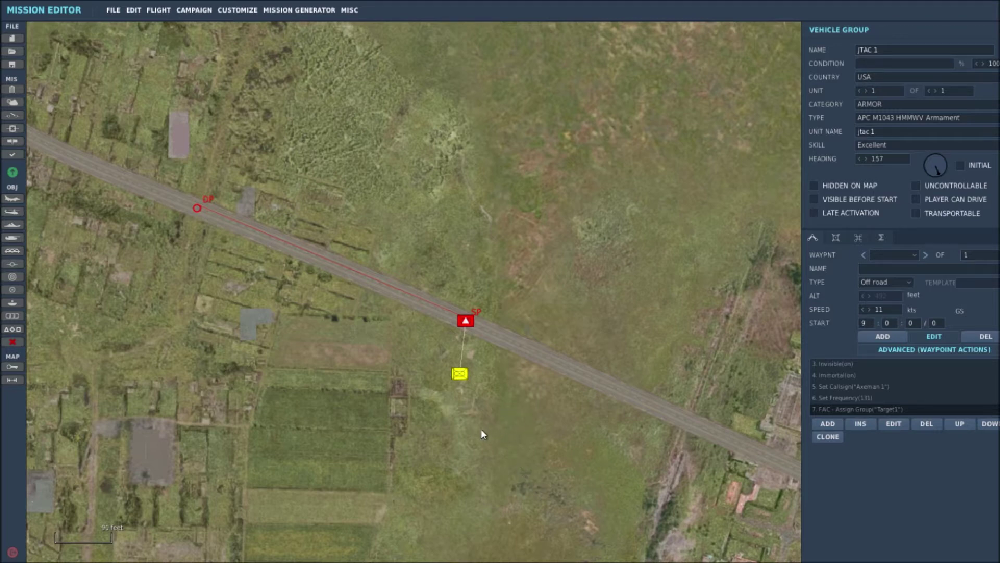
{"action": "scroll", "coordinate": [480, 429], "scroll_direction": "up", "scroll_amount": 2}
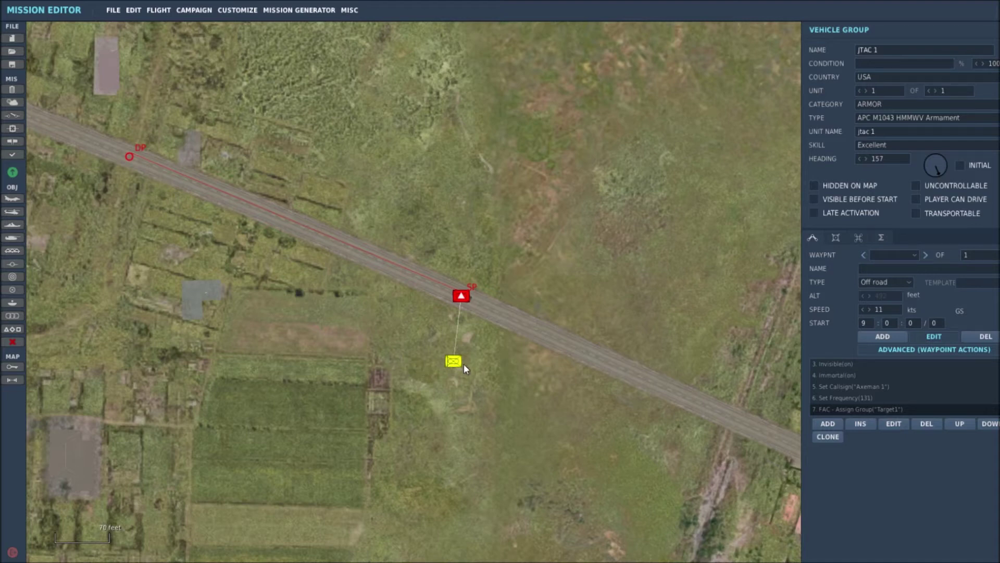
{"action": "scroll", "coordinate": [480, 400], "scroll_direction": "down", "scroll_amount": 2}
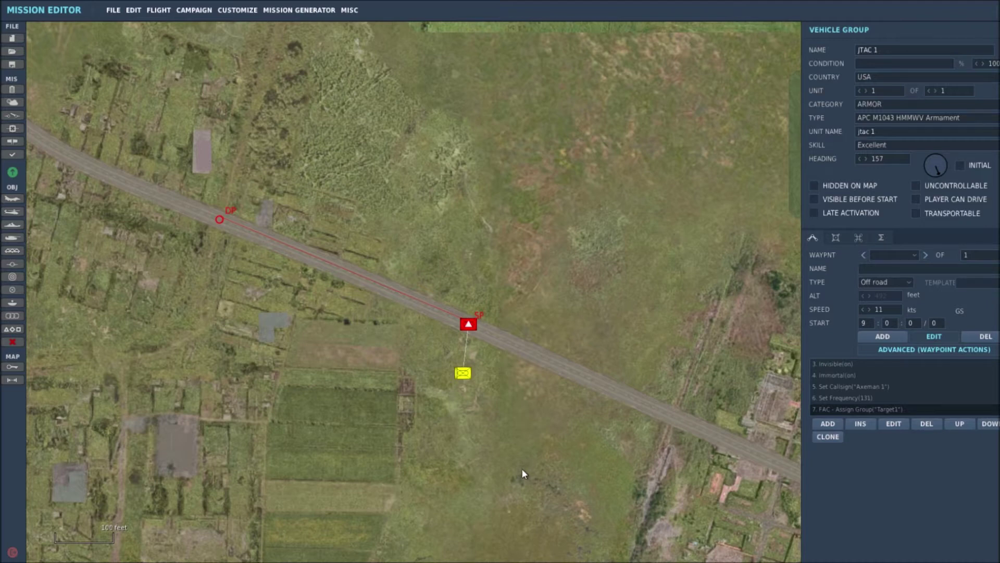
{"action": "scroll", "coordinate": [510, 406], "scroll_direction": "down", "scroll_amount": 2}
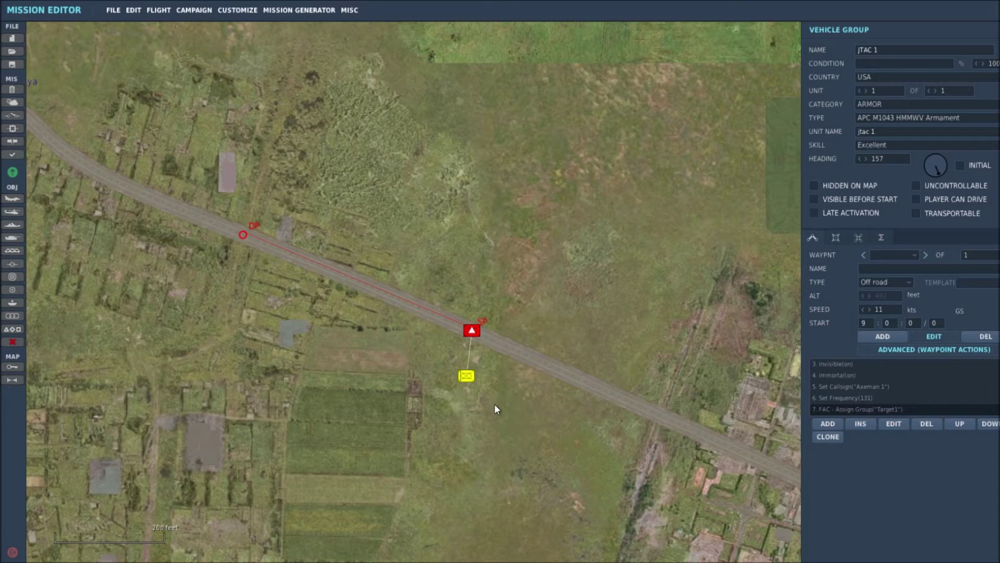
{"action": "scroll", "coordinate": [498, 405], "scroll_direction": "down", "scroll_amount": 1}
{"action": "scroll", "coordinate": [496, 412], "scroll_direction": "down", "scroll_amount": 2}
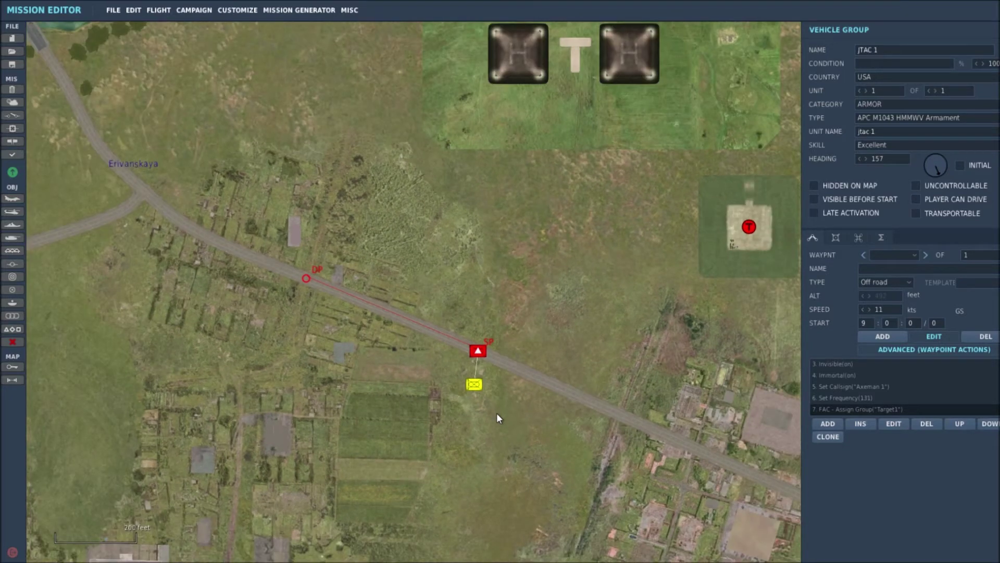
{"action": "left_click_drag", "start_coordinate": [504, 422], "coordinate": [487, 454]}
{"action": "scroll", "coordinate": [476, 448], "scroll_direction": "up", "scroll_amount": 2}
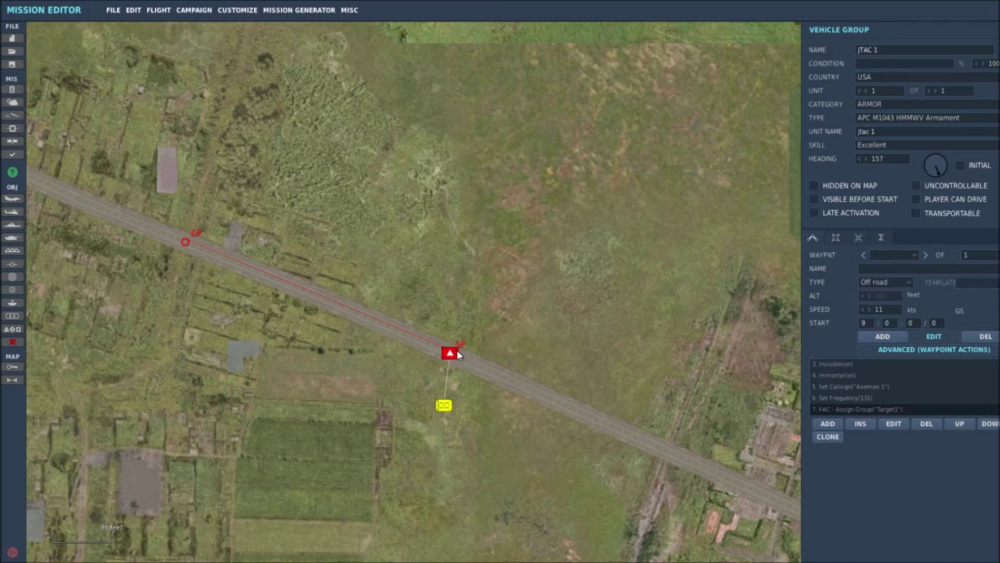
{"action": "scroll", "coordinate": [492, 437], "scroll_direction": "down", "scroll_amount": 5}
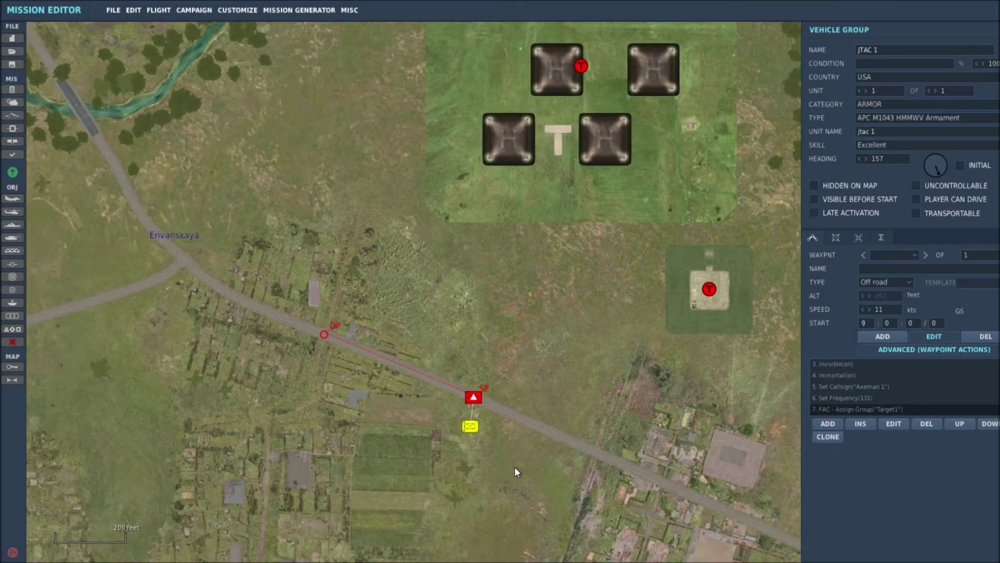
{"action": "right_click_drag", "start_coordinate": [514, 467], "coordinate": [493, 429]}
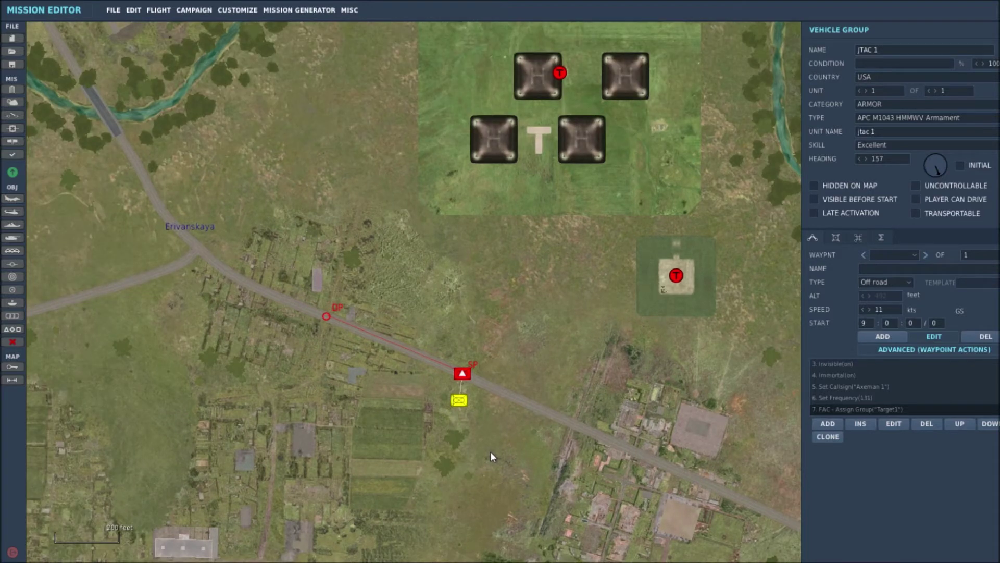
{"action": "scroll", "coordinate": [489, 451], "scroll_direction": "up", "scroll_amount": 2}
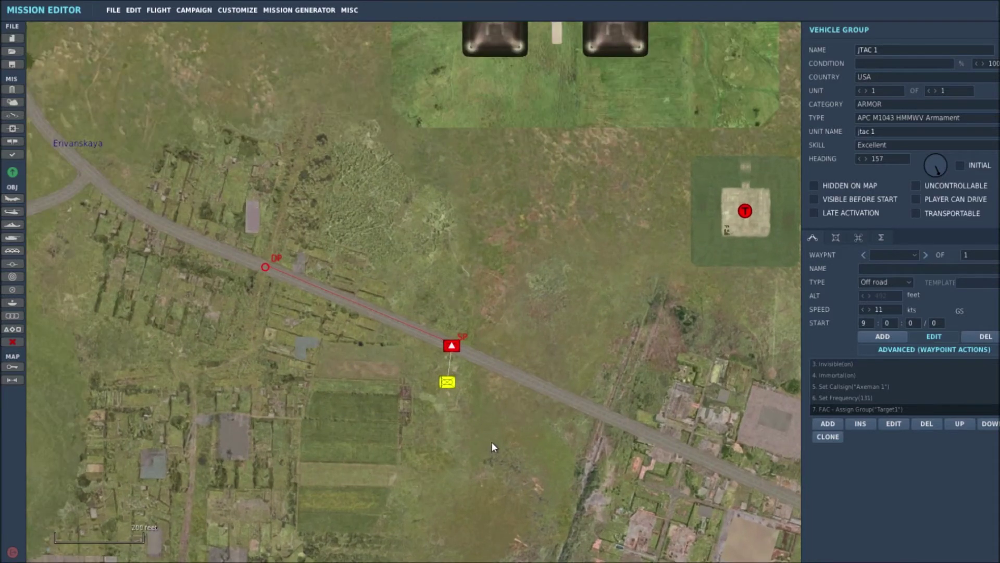
Delete the Target1 vehicle group from the road north of the JTAC 1 vehicle.
{"action": "left_click", "coordinate": [446, 342]}
{"action": "left_click", "coordinate": [451, 345]}
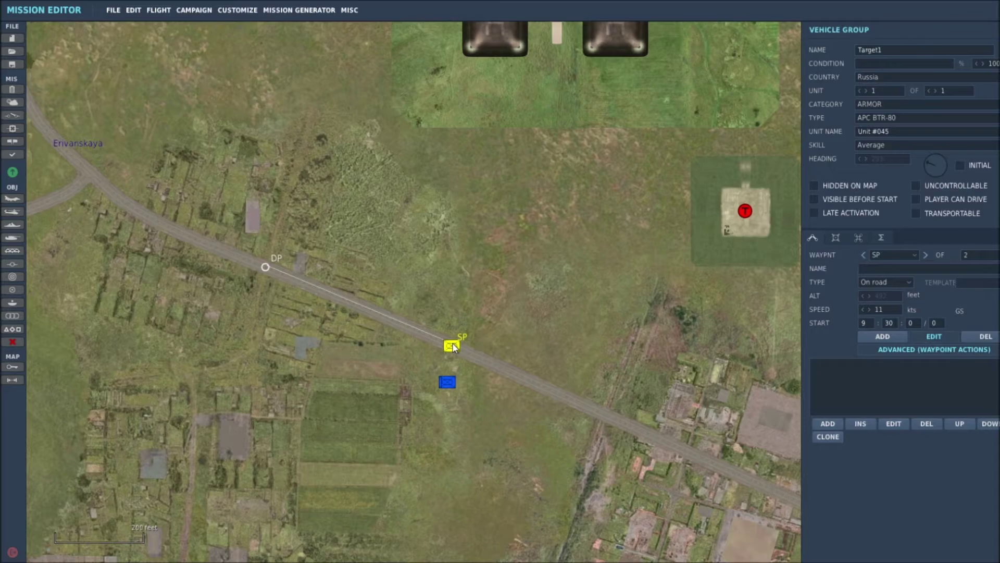
{"action": "key", "text": "Delete"}
Examine the whole mission area from Erivanskaya out to the coast and the Caucasus, including the unit groups and their routes.
{"action": "scroll", "coordinate": [515, 367], "scroll_direction": "down", "scroll_amount": 5}
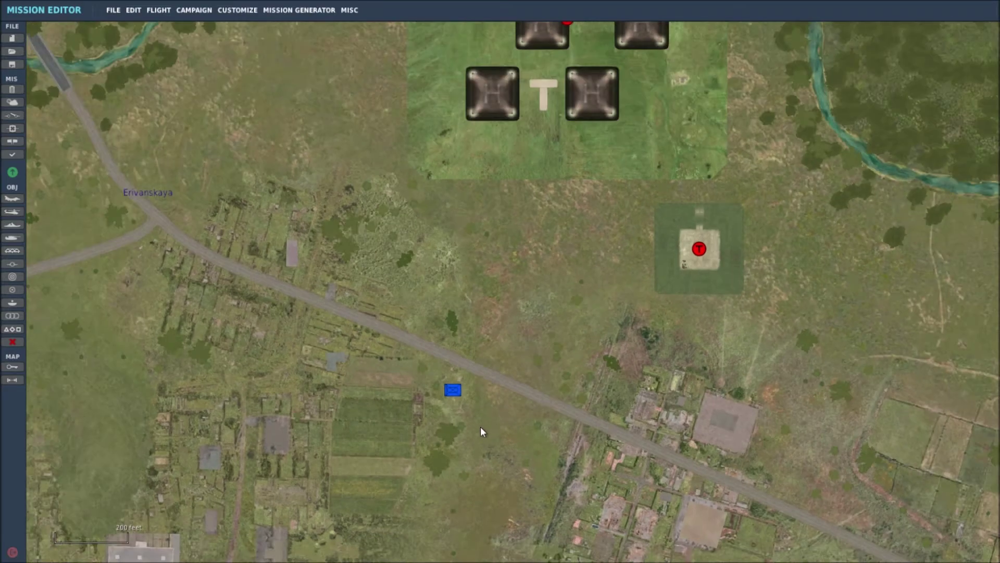
{"action": "scroll", "coordinate": [251, 482], "scroll_direction": "down", "scroll_amount": 6}
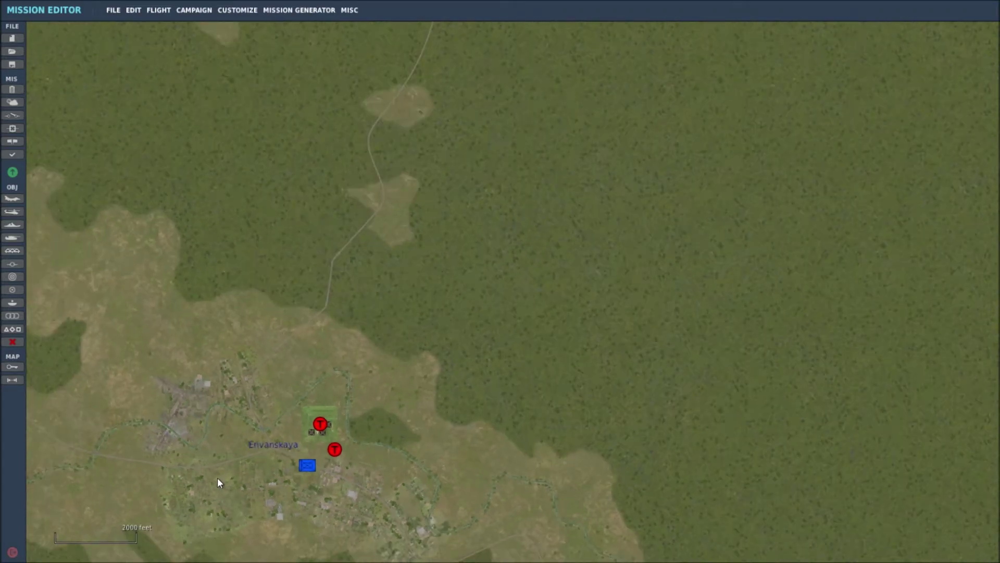
{"action": "scroll", "coordinate": [282, 460], "scroll_direction": "down", "scroll_amount": 6}
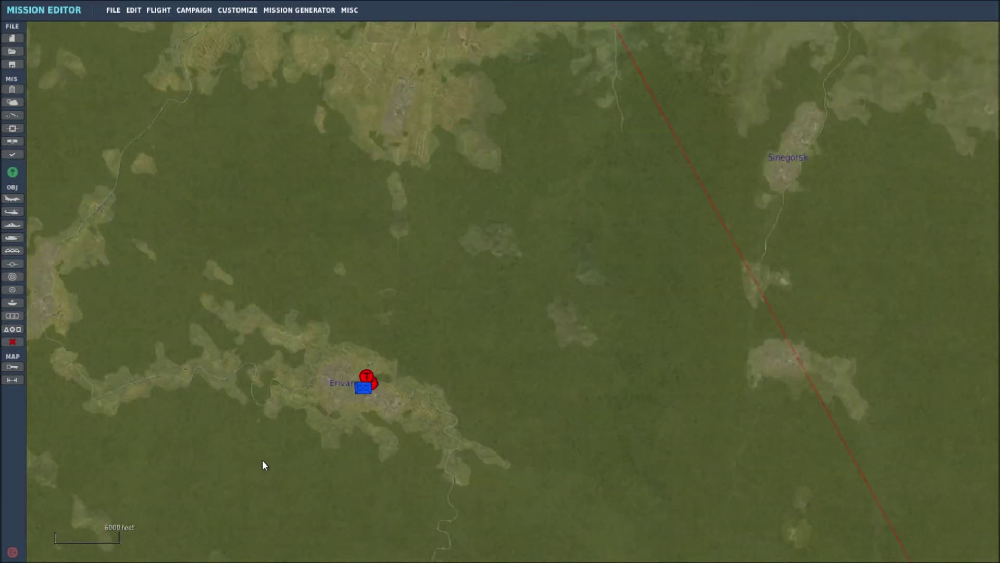
{"action": "scroll", "coordinate": [380, 369], "scroll_direction": "down", "scroll_amount": 4}
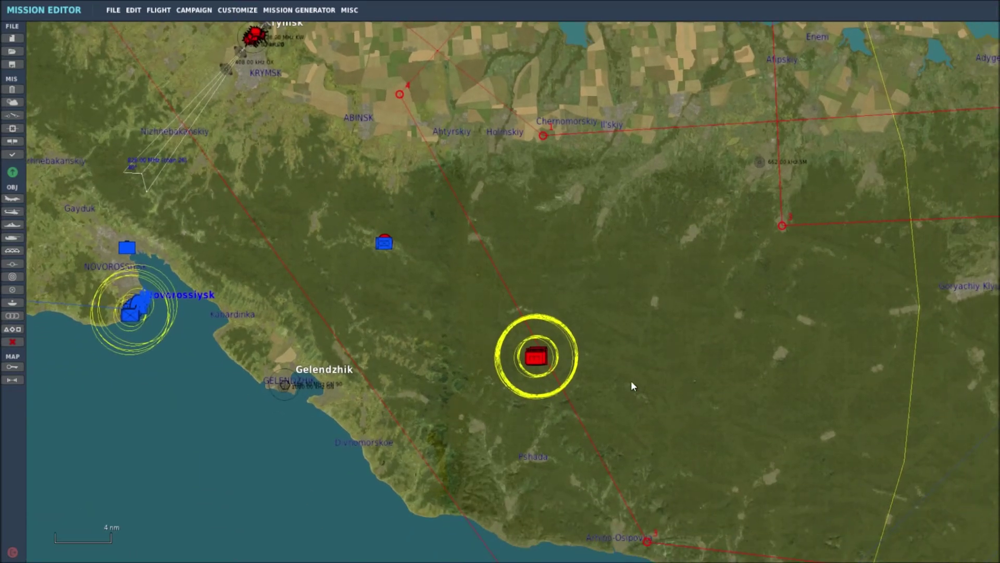
{"action": "left_click_drag", "start_coordinate": [619, 354], "coordinate": [579, 295]}
{"action": "scroll", "coordinate": [616, 336], "scroll_direction": "down", "scroll_amount": 3}
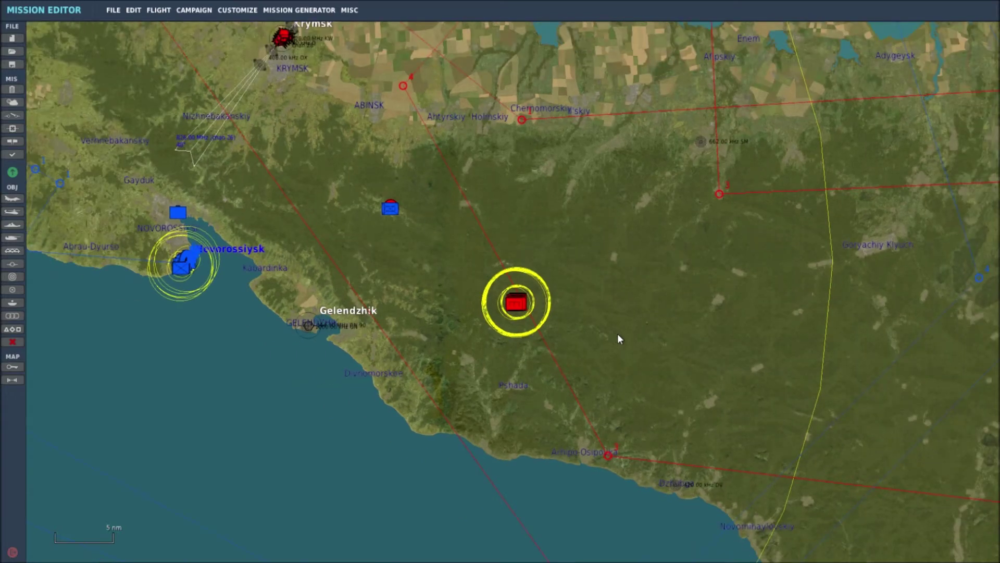
{"action": "left_click_drag", "start_coordinate": [645, 330], "coordinate": [547, 316]}
{"action": "scroll", "coordinate": [565, 336], "scroll_direction": "down", "scroll_amount": 5}
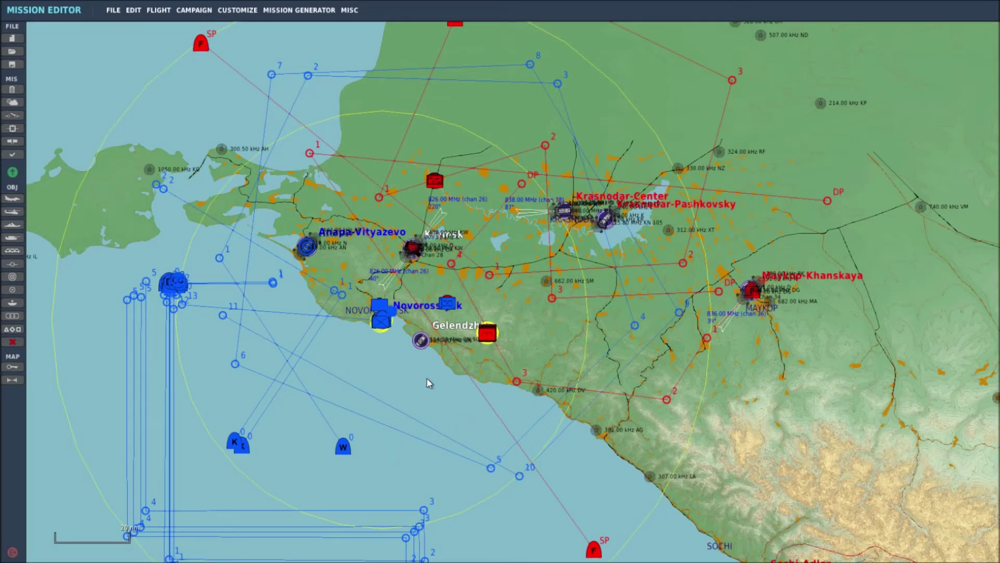
{"action": "left_click_drag", "start_coordinate": [427, 378], "coordinate": [410, 333]}
{"action": "left_click_drag", "start_coordinate": [588, 436], "coordinate": [593, 424]}
{"action": "scroll", "coordinate": [566, 423], "scroll_direction": "down", "scroll_amount": 1}
{"action": "scroll", "coordinate": [503, 480], "scroll_direction": "down", "scroll_amount": 2}
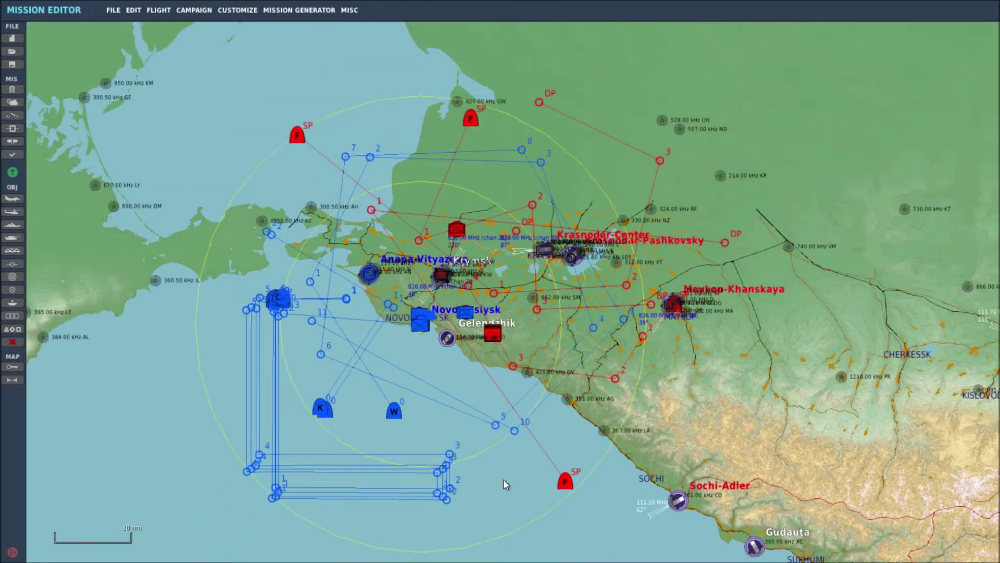
{"action": "left_click_drag", "start_coordinate": [552, 530], "coordinate": [471, 501]}
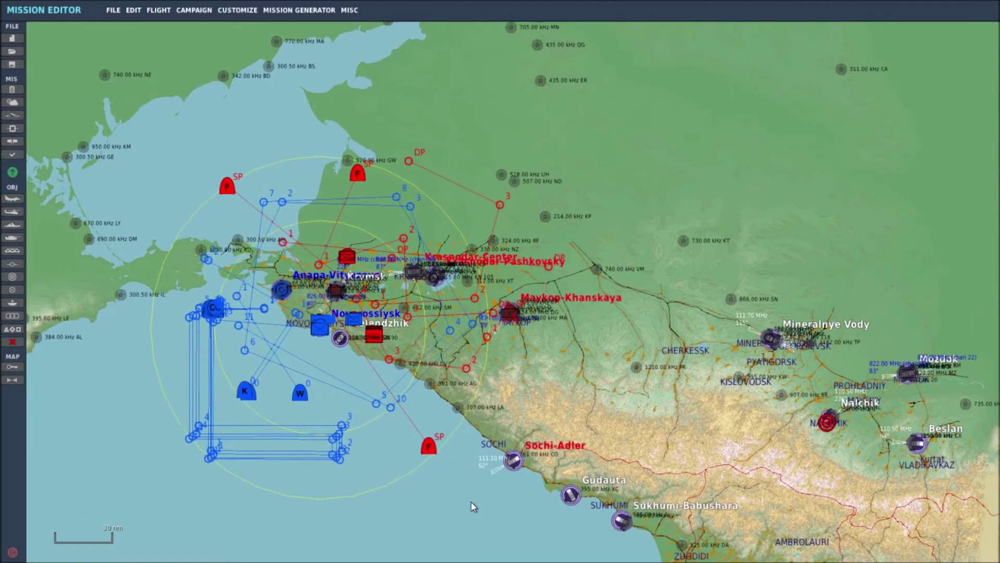
{"action": "left_click_drag", "start_coordinate": [99, 437], "coordinate": [114, 444]}
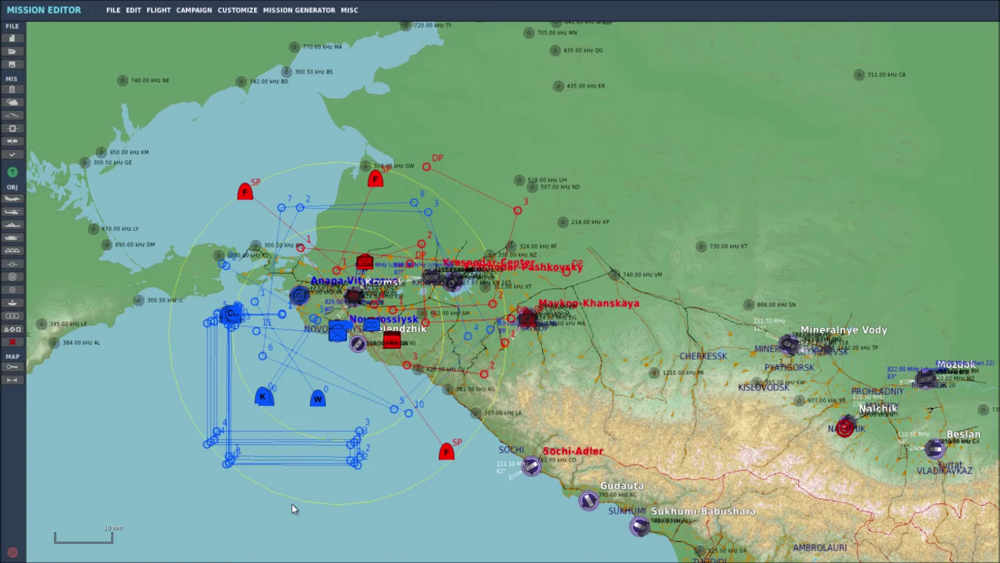
Select the Mig 23 airplane group parked at Maykop-Khanskaya airfield.
{"action": "scroll", "coordinate": [517, 375], "scroll_direction": "up", "scroll_amount": 8}
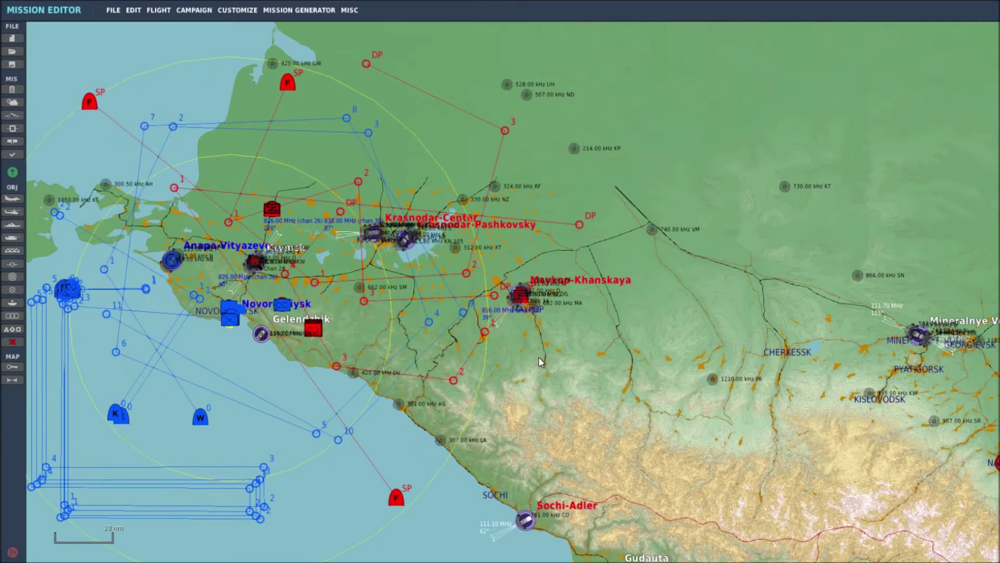
{"action": "scroll", "coordinate": [521, 235], "scroll_direction": "down", "scroll_amount": 3}
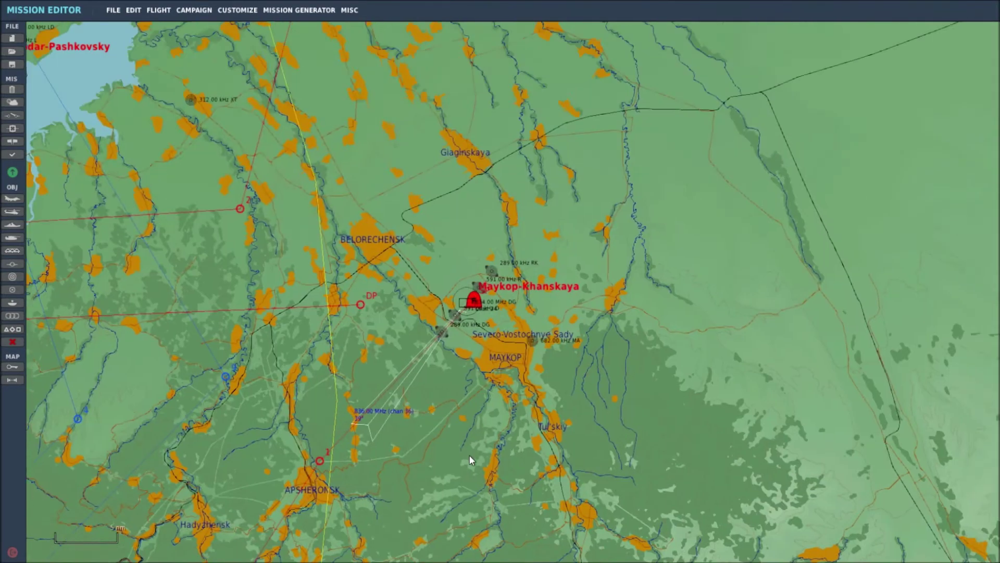
{"action": "scroll", "coordinate": [479, 419], "scroll_direction": "up", "scroll_amount": 8}
{"action": "left_click_drag", "start_coordinate": [424, 315], "coordinate": [475, 427]}
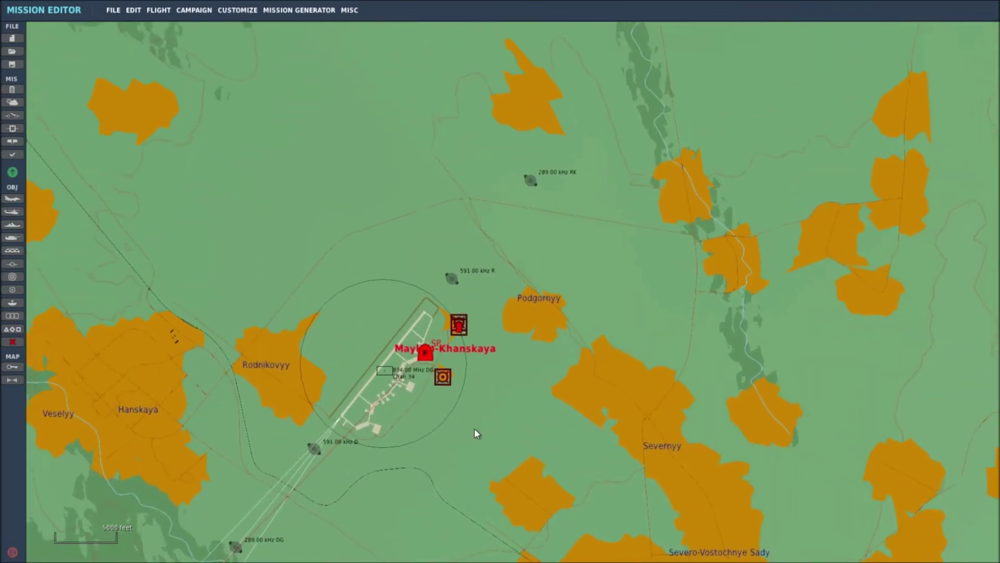
{"action": "scroll", "coordinate": [477, 428], "scroll_direction": "up", "scroll_amount": 4}
{"action": "left_click_drag", "start_coordinate": [476, 334], "coordinate": [531, 466]}
{"action": "left_click_drag", "start_coordinate": [442, 399], "coordinate": [447, 408]}
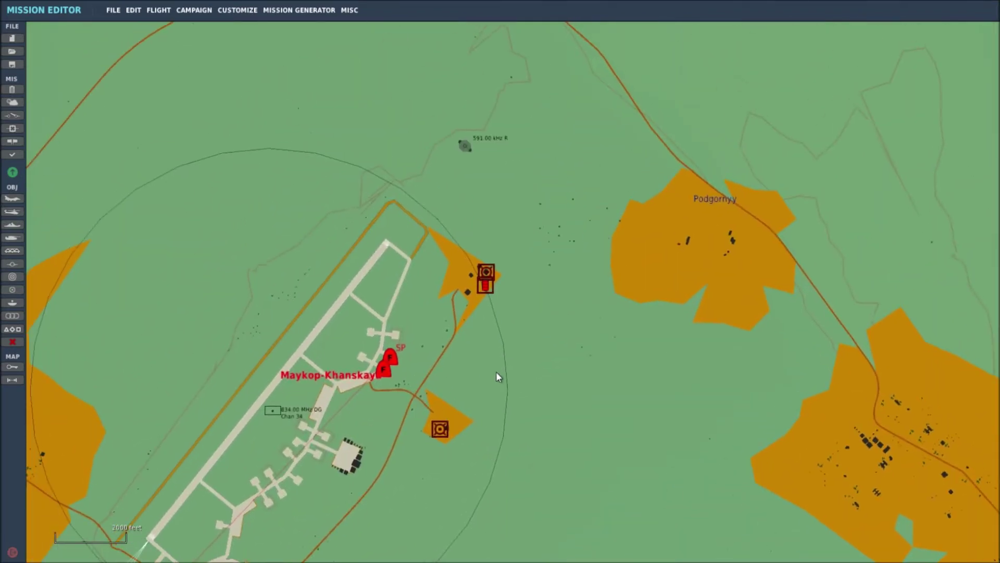
{"action": "left_click", "coordinate": [391, 356]}
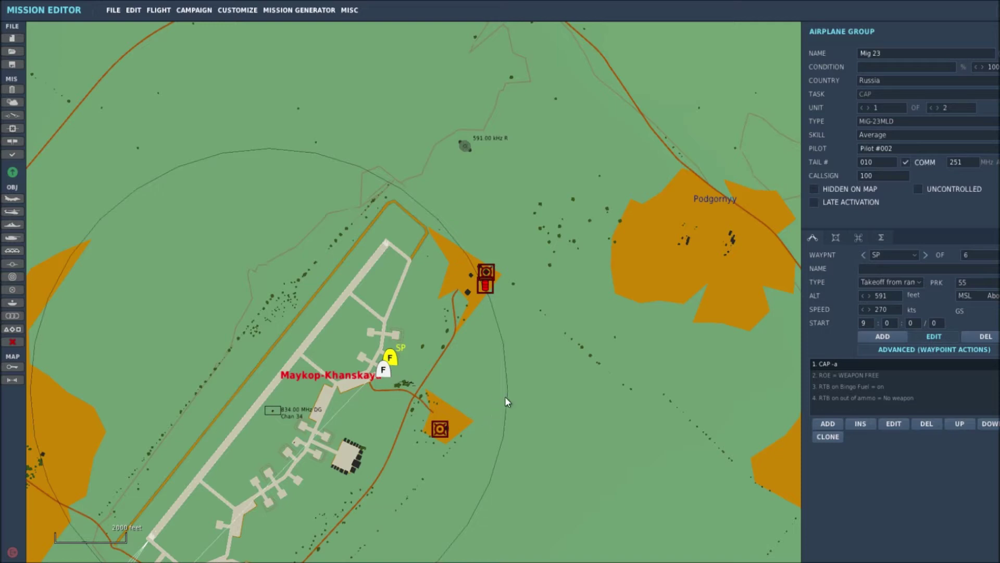
{"action": "left_click_drag", "start_coordinate": [582, 409], "coordinate": [554, 380]}
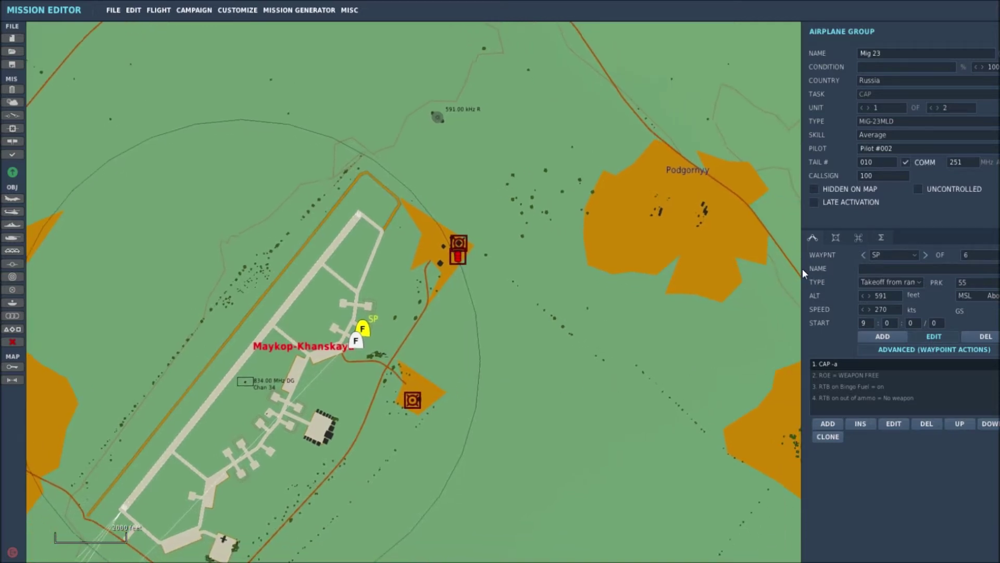
In the Mig 23 group's loadout, set chaff to 30, flares to 30 and gun ammunition to 20%, then close the loadout editor.
{"action": "left_click", "coordinate": [842, 236]}
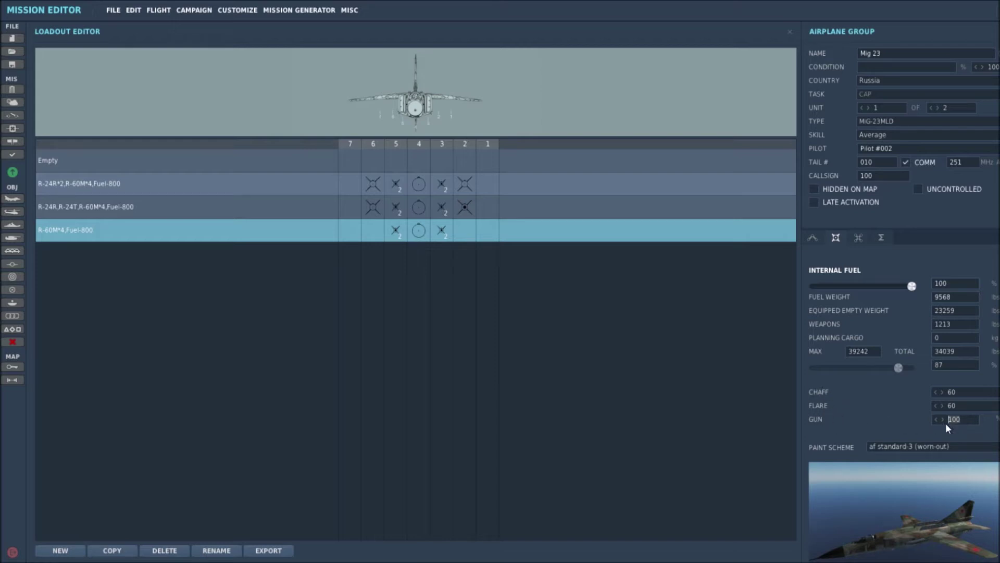
{"action": "type", "text": "20"}
{"action": "type", "text": "50"}
{"action": "left_click", "coordinate": [862, 107]}
{"action": "left_click", "coordinate": [789, 31]}
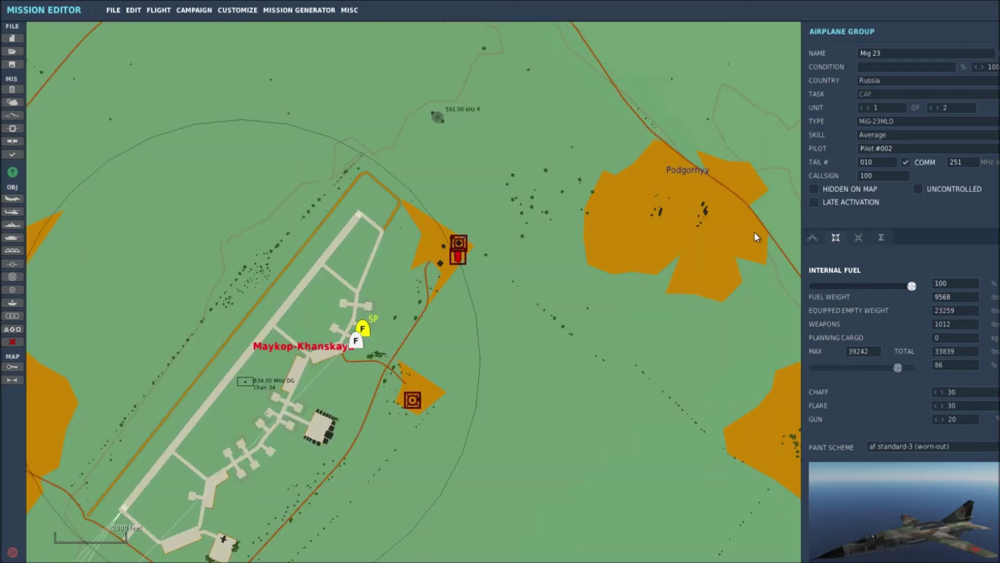
Examine the two parked Mig 23 aircraft, their parking spots and the surroundings of Maykop-Khanskaya airfield on the satellite map.
{"action": "right_click_drag", "start_coordinate": [630, 293], "coordinate": [645, 250]}
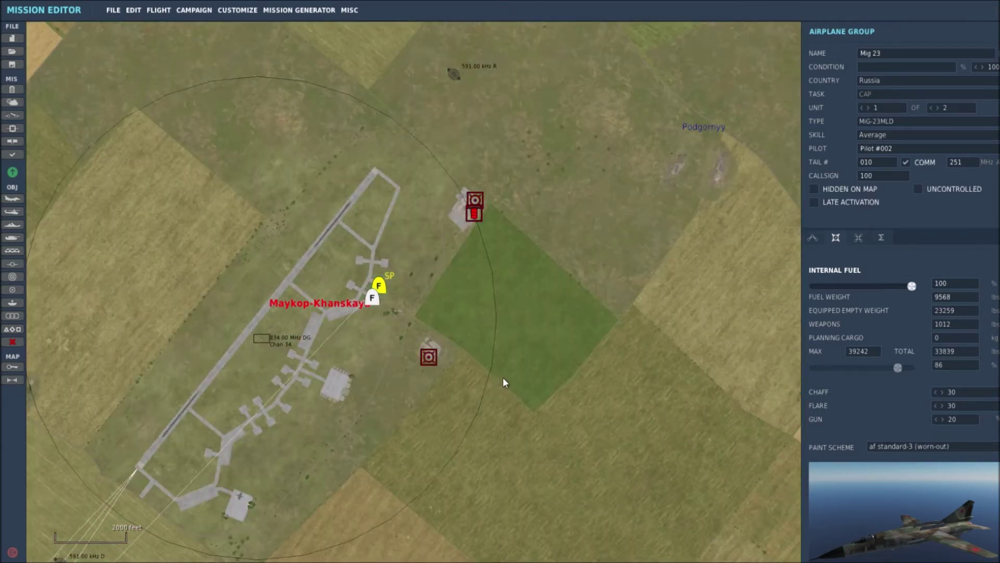
{"action": "right_click_drag", "start_coordinate": [503, 383], "coordinate": [536, 391]}
{"action": "scroll", "coordinate": [424, 342], "scroll_direction": "up", "scroll_amount": 6}
{"action": "right_click_drag", "start_coordinate": [328, 148], "coordinate": [525, 292]}
{"action": "scroll", "coordinate": [436, 342], "scroll_direction": "up", "scroll_amount": 4}
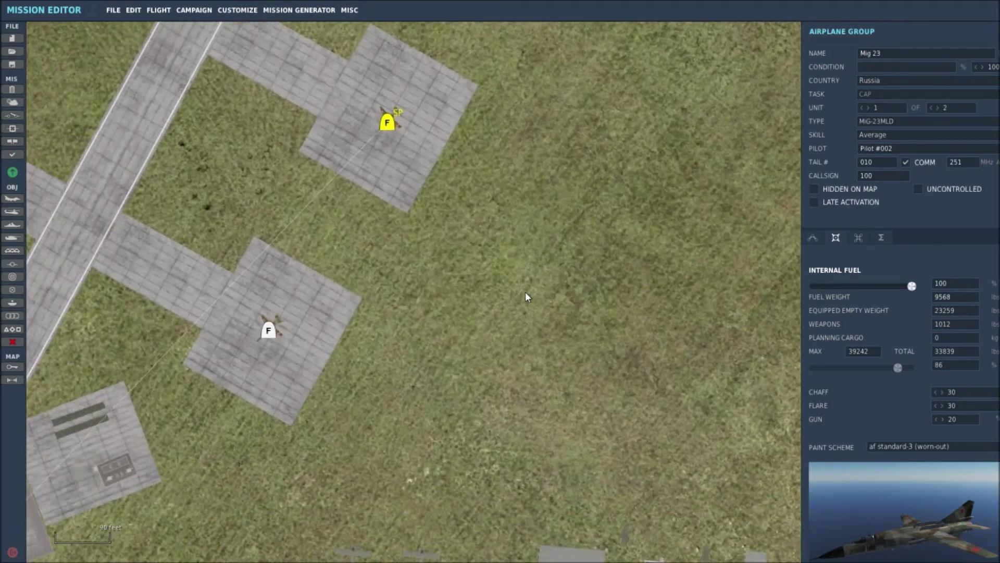
{"action": "scroll", "coordinate": [492, 343], "scroll_direction": "down", "scroll_amount": 6}
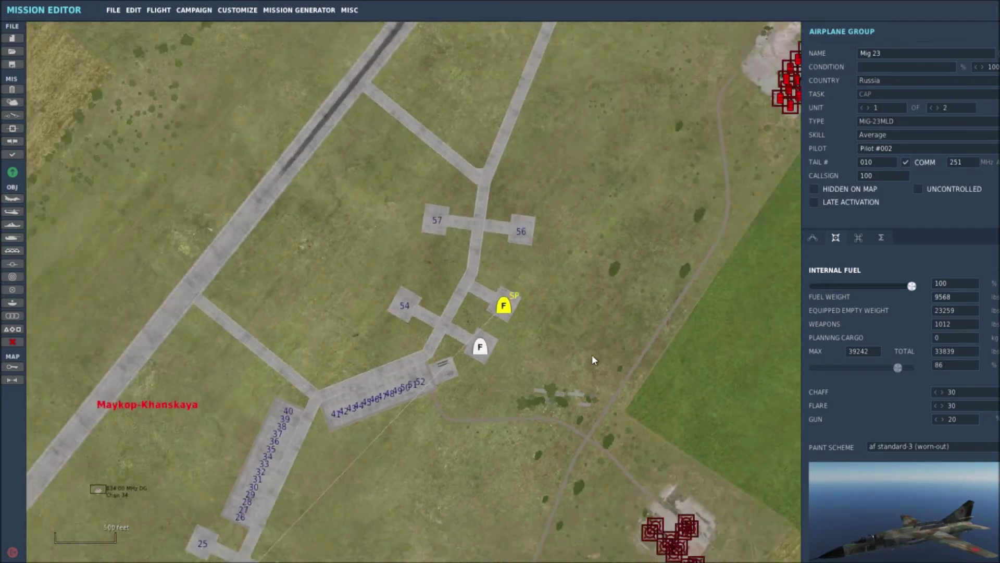
{"action": "scroll", "coordinate": [635, 386], "scroll_direction": "down", "scroll_amount": 4}
{"action": "right_click_drag", "start_coordinate": [698, 339], "coordinate": [604, 248]}
{"action": "scroll", "coordinate": [675, 312], "scroll_direction": "down", "scroll_amount": 2}
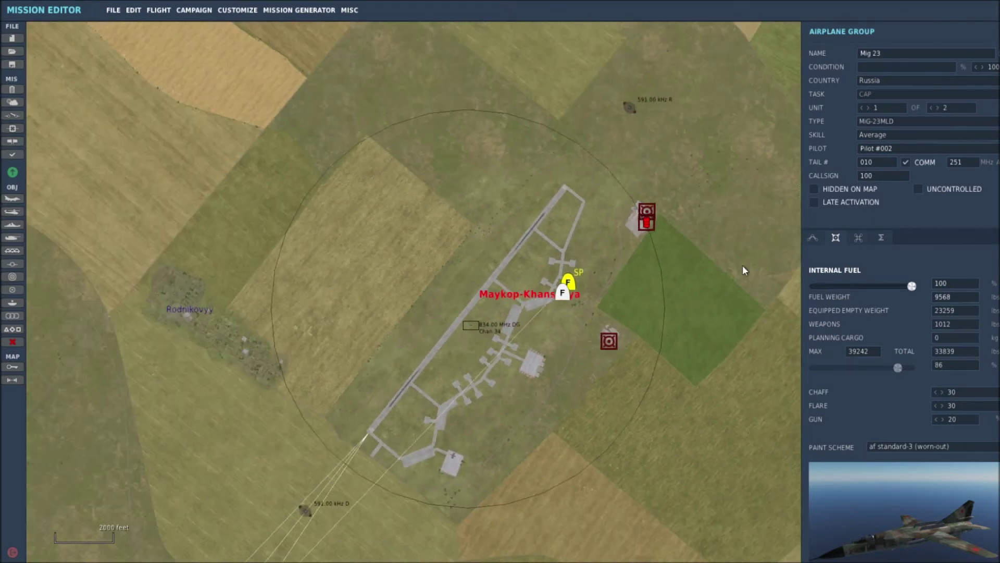
{"action": "right_click_drag", "start_coordinate": [736, 192], "coordinate": [629, 179]}
{"action": "scroll", "coordinate": [686, 335], "scroll_direction": "down", "scroll_amount": 4}
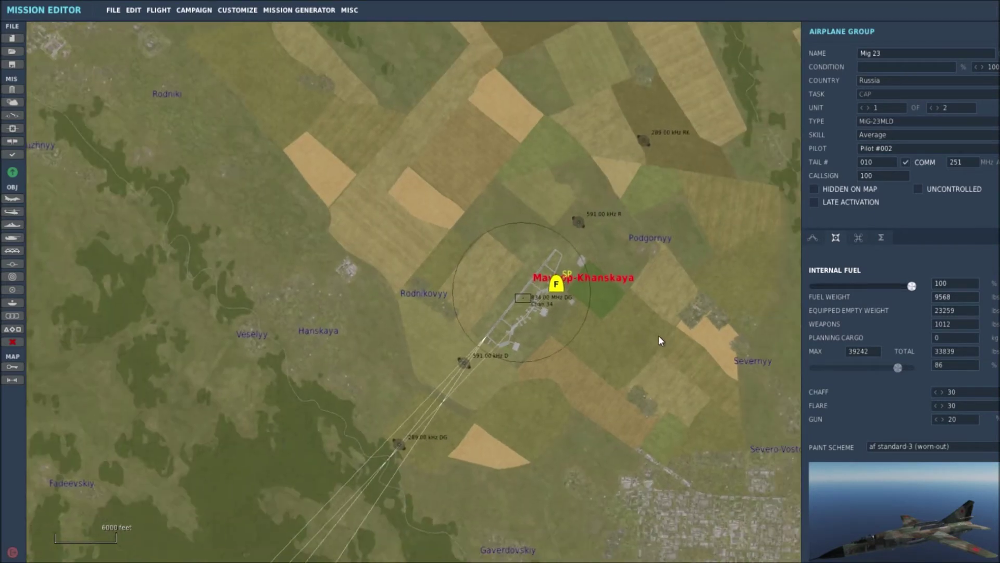
{"action": "right_click_drag", "start_coordinate": [660, 341], "coordinate": [633, 335]}
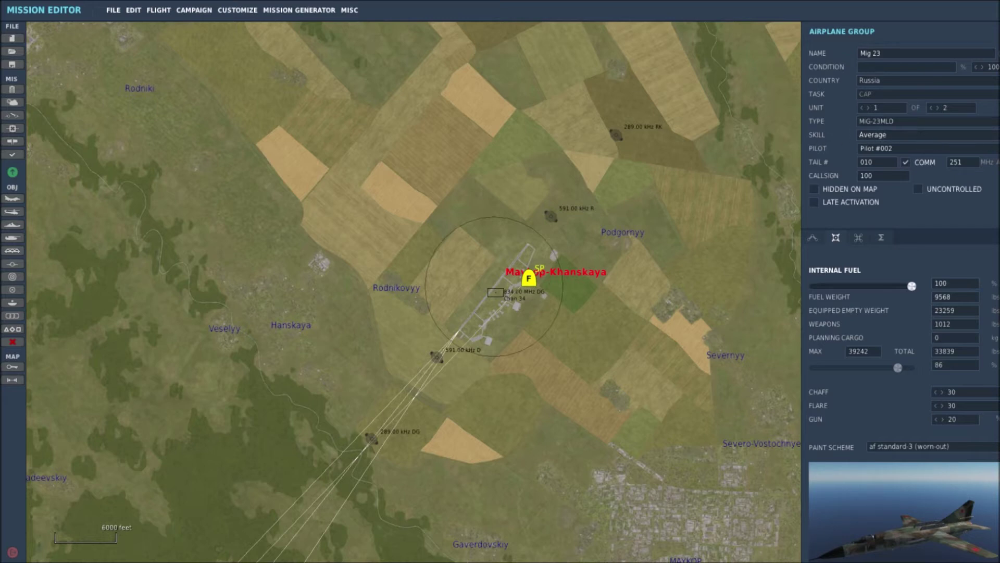
{"action": "scroll", "coordinate": [578, 323], "scroll_direction": "down", "scroll_amount": 4}
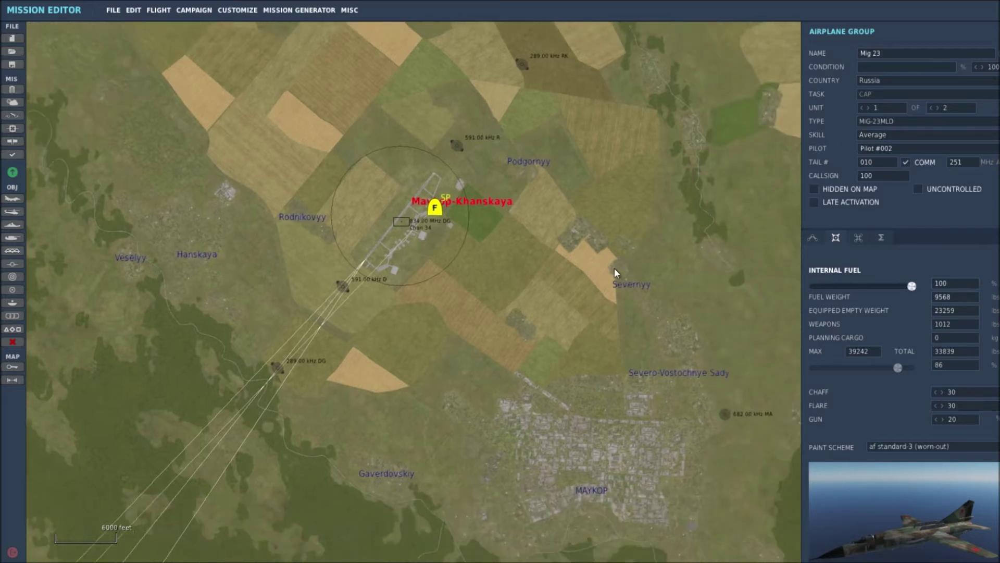
{"action": "scroll", "coordinate": [567, 346], "scroll_direction": "down", "scroll_amount": 3}
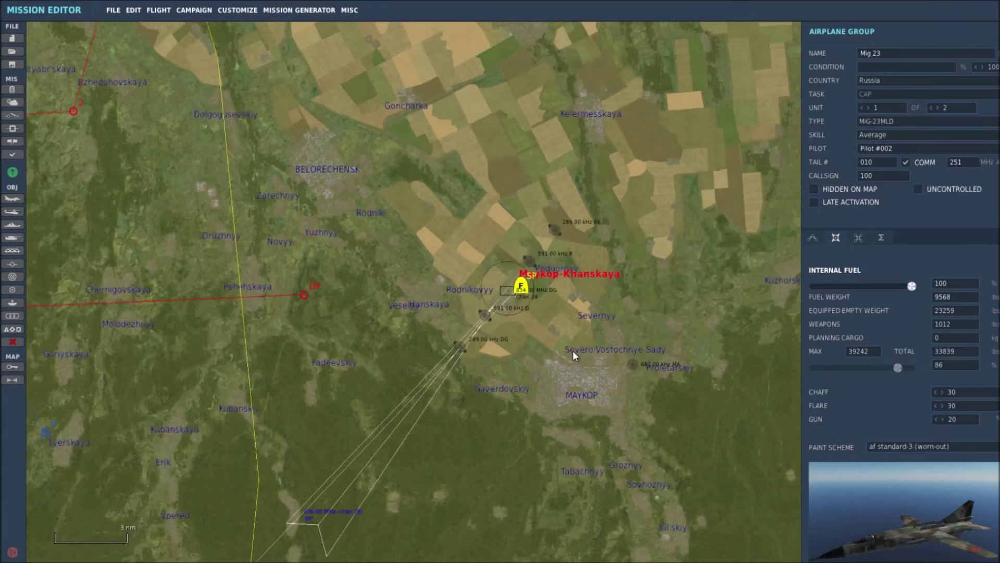
{"action": "scroll", "coordinate": [553, 347], "scroll_direction": "down", "scroll_amount": 4}
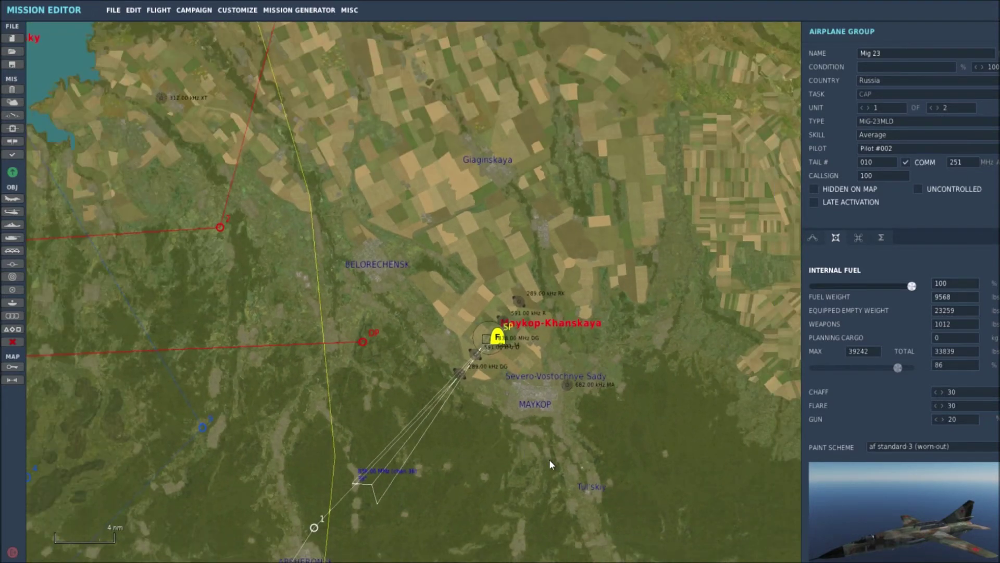
{"action": "right_click_drag", "start_coordinate": [549, 458], "coordinate": [531, 420]}
{"action": "scroll", "coordinate": [536, 422], "scroll_direction": "down", "scroll_amount": 5}
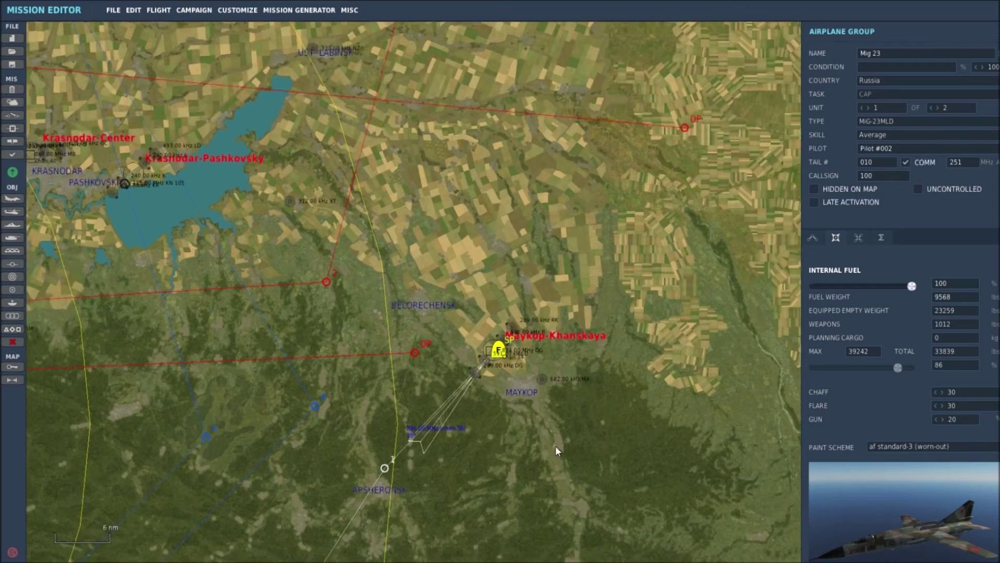
{"action": "right_click_drag", "start_coordinate": [556, 445], "coordinate": [530, 417]}
{"action": "scroll", "coordinate": [535, 418], "scroll_direction": "up", "scroll_amount": 2}
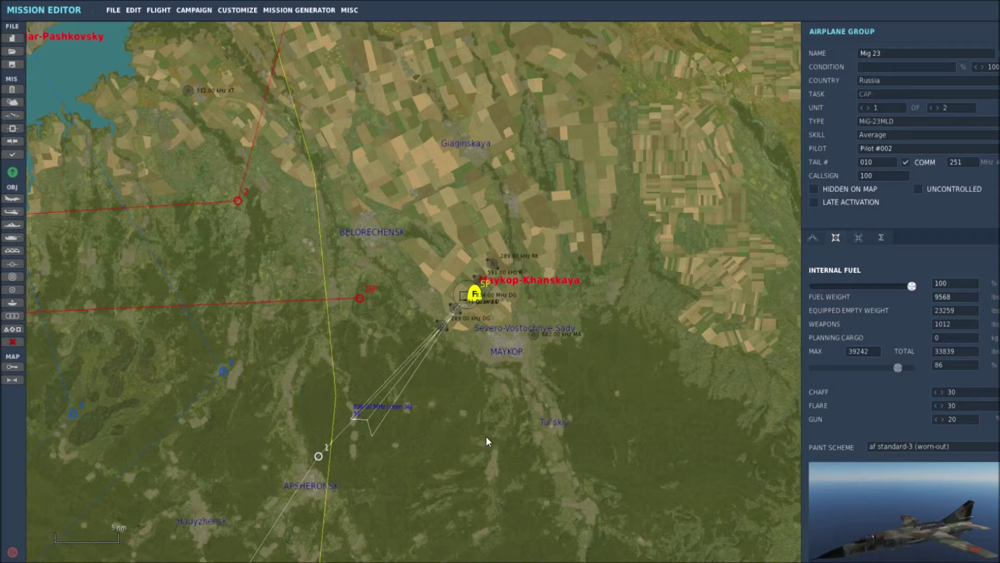
{"action": "right_click_drag", "start_coordinate": [483, 436], "coordinate": [485, 419]}
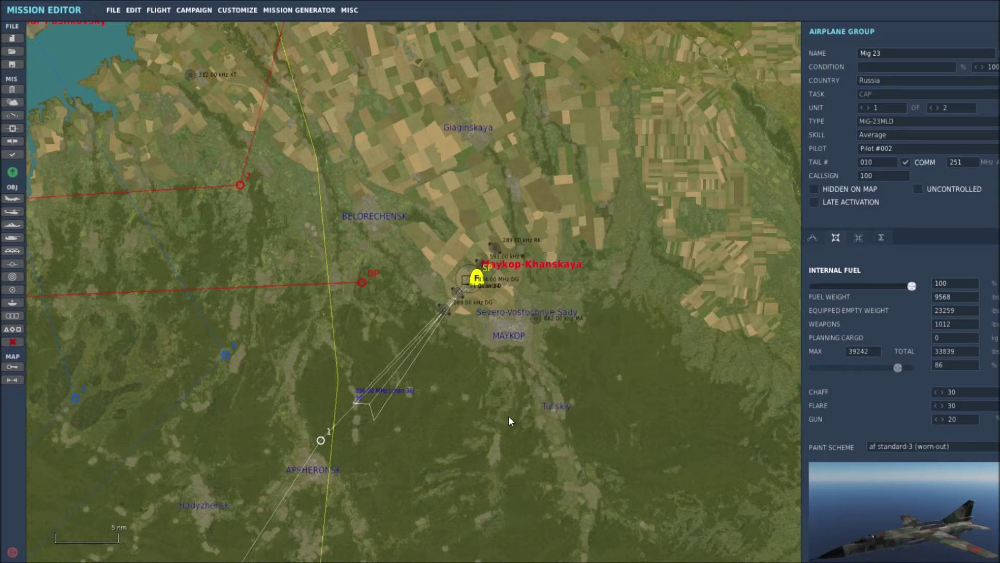
{"action": "right_click_drag", "start_coordinate": [495, 384], "coordinate": [593, 409]}
{"action": "right_click_drag", "start_coordinate": [496, 402], "coordinate": [512, 406]}
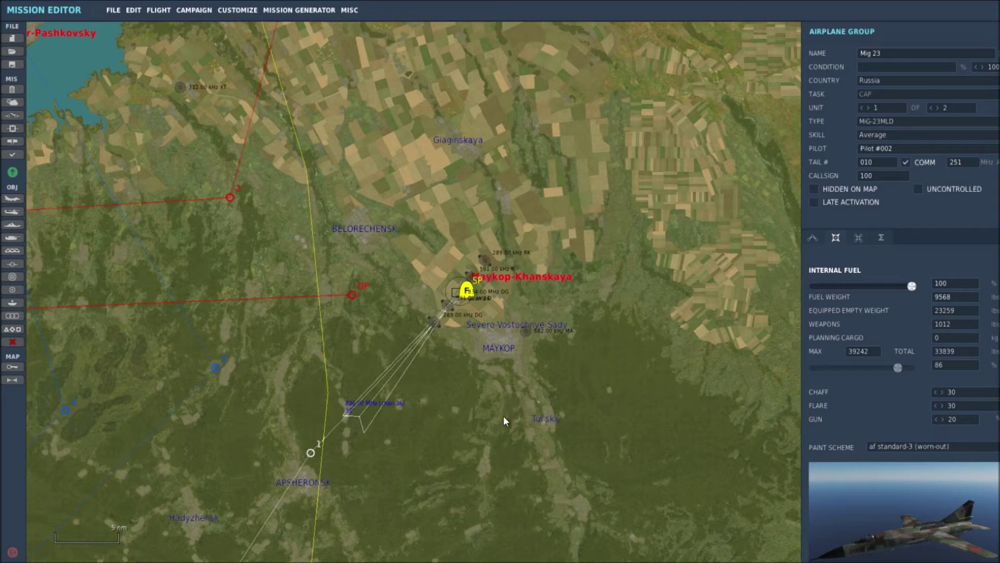
{"action": "mouse_move", "coordinate": [500, 408]}
{"action": "right_mouse_down"}
{"action": "mouse_move", "coordinate": [516, 404]}
{"action": "mouse_move", "coordinate": [502, 397]}
{"action": "mouse_move", "coordinate": [527, 423]}
{"action": "mouse_move", "coordinate": [498, 408]}
{"action": "right_mouse_up"}
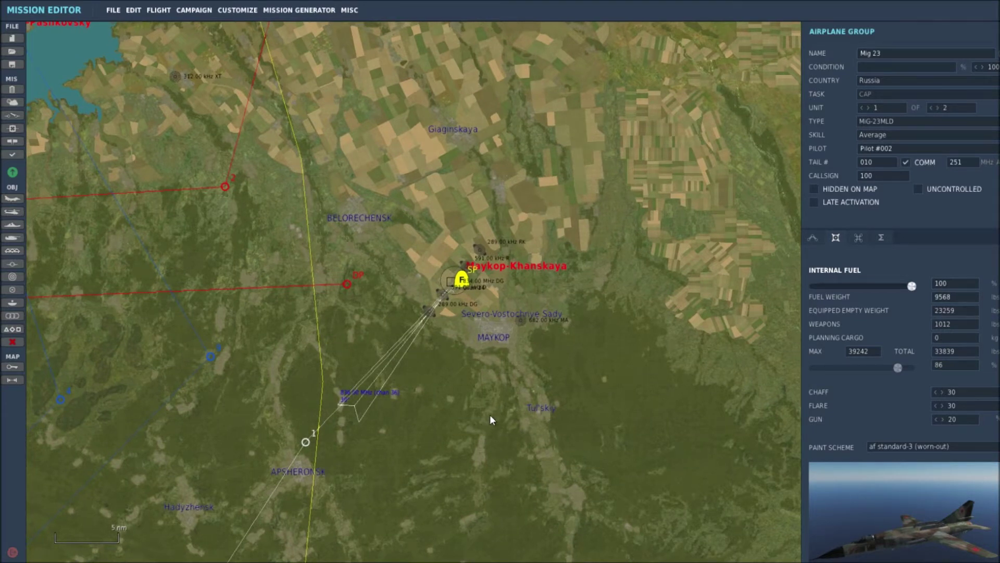
{"action": "scroll", "coordinate": [490, 414], "scroll_direction": "up", "scroll_amount": 2}
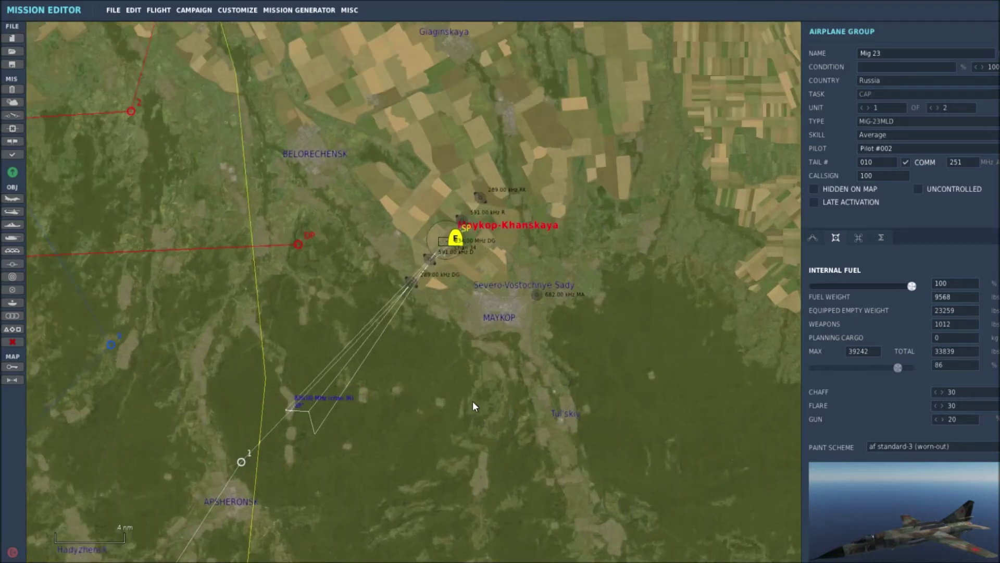
{"action": "right_click_drag", "start_coordinate": [473, 402], "coordinate": [484, 435]}
{"action": "scroll", "coordinate": [491, 409], "scroll_direction": "down", "scroll_amount": 2}
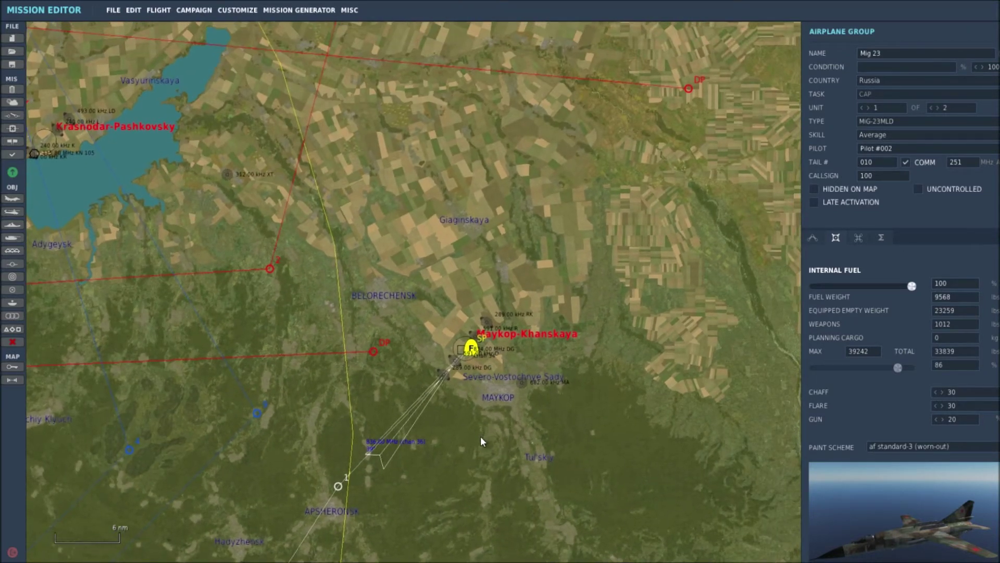
{"action": "right_click_drag", "start_coordinate": [488, 439], "coordinate": [504, 425]}
{"action": "mouse_move", "coordinate": [528, 457]}
{"action": "right_mouse_down"}
{"action": "mouse_move", "coordinate": [488, 427]}
{"action": "mouse_move", "coordinate": [495, 433]}
{"action": "right_mouse_up"}
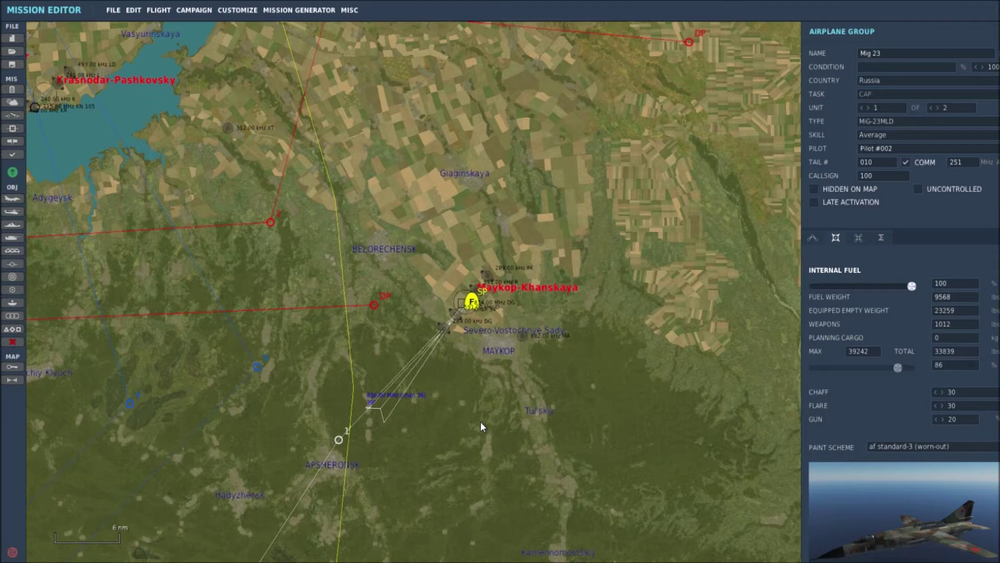
{"action": "scroll", "coordinate": [480, 421], "scroll_direction": "up", "scroll_amount": 2}
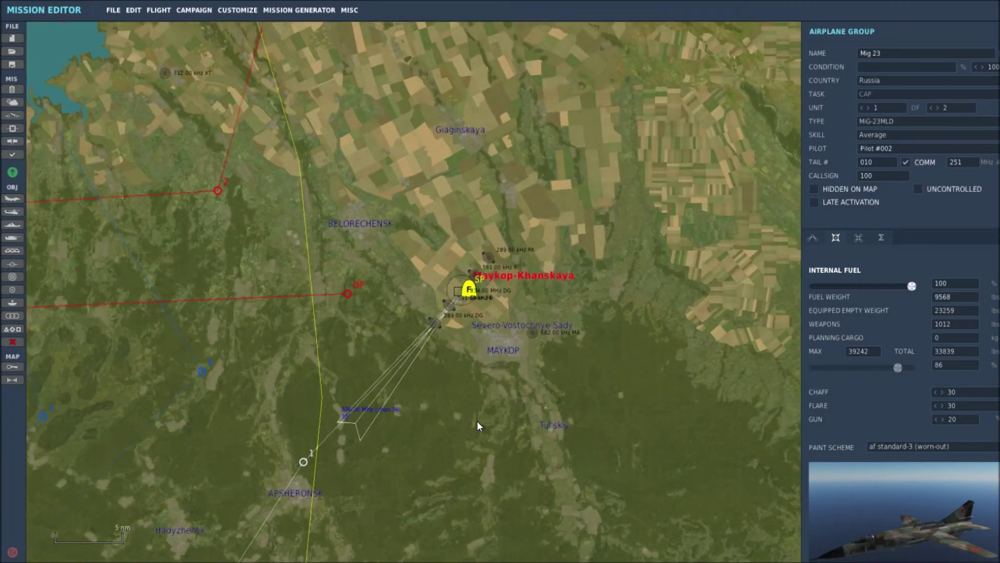
{"action": "scroll", "coordinate": [477, 421], "scroll_direction": "up", "scroll_amount": 2}
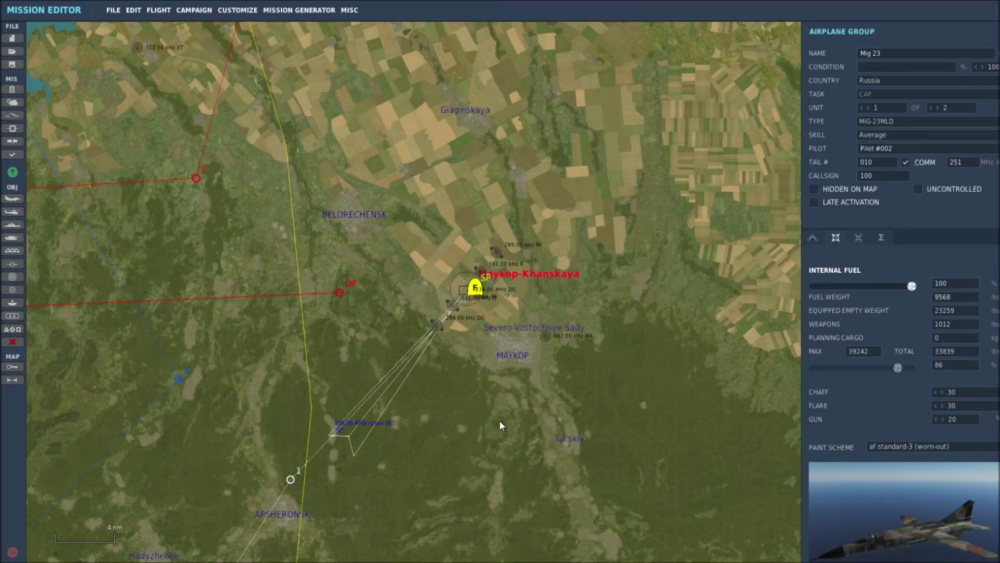
{"action": "scroll", "coordinate": [497, 422], "scroll_direction": "down", "scroll_amount": 2}
{"action": "scroll", "coordinate": [480, 419], "scroll_direction": "down", "scroll_amount": 2}
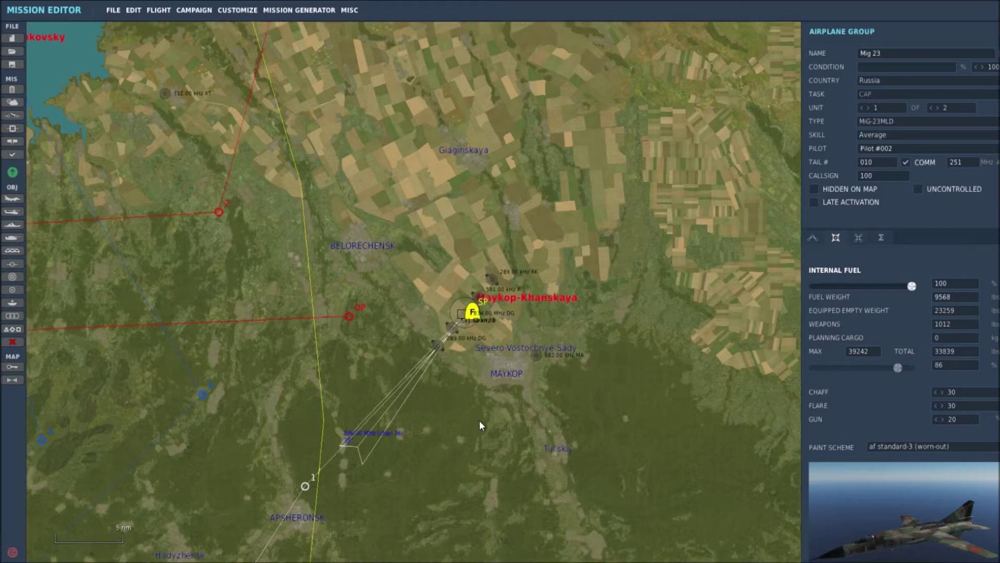
{"action": "scroll", "coordinate": [490, 414], "scroll_direction": "up", "scroll_amount": 2}
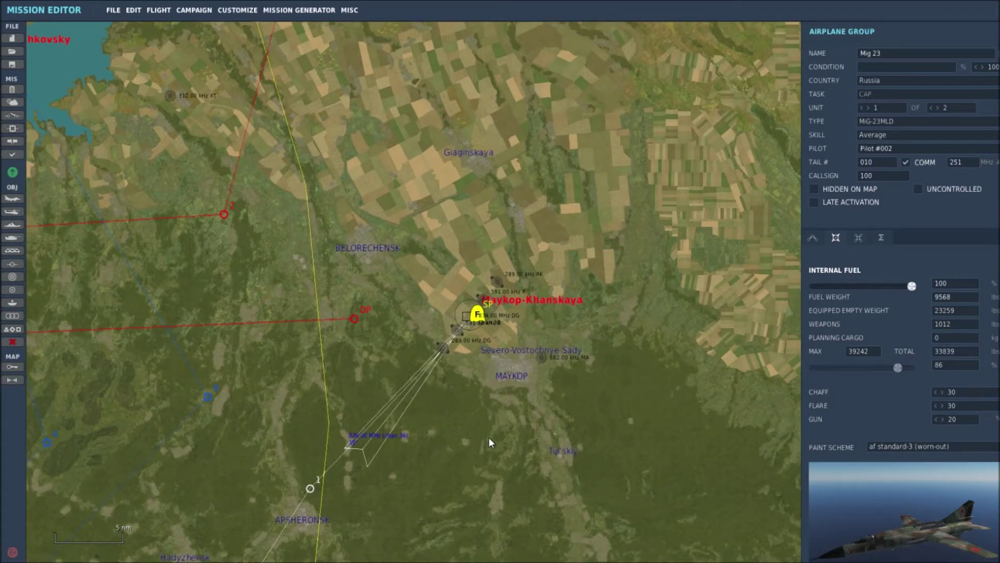
{"action": "right_click_drag", "start_coordinate": [488, 437], "coordinate": [483, 434]}
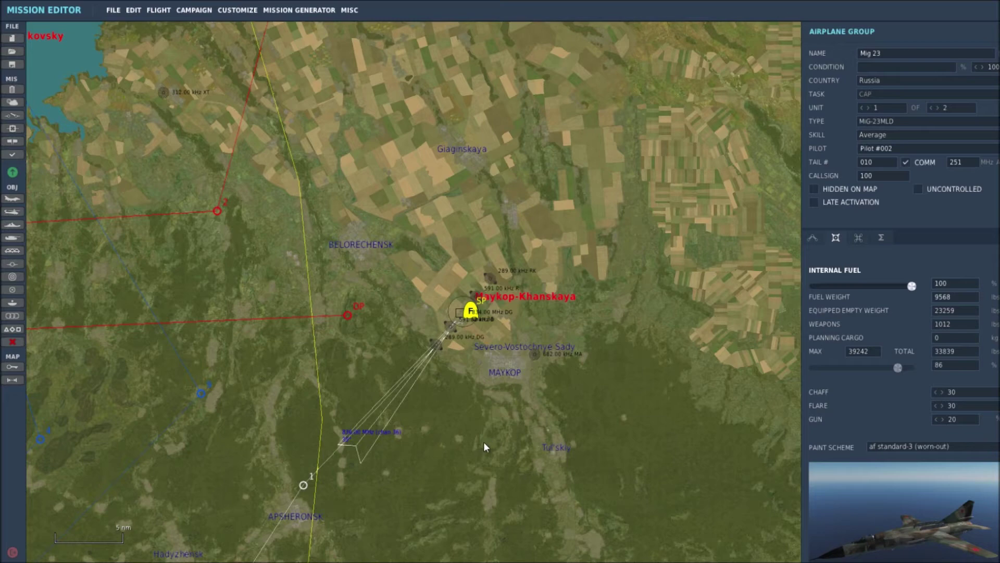
{"action": "right_click_drag", "start_coordinate": [483, 436], "coordinate": [482, 444]}
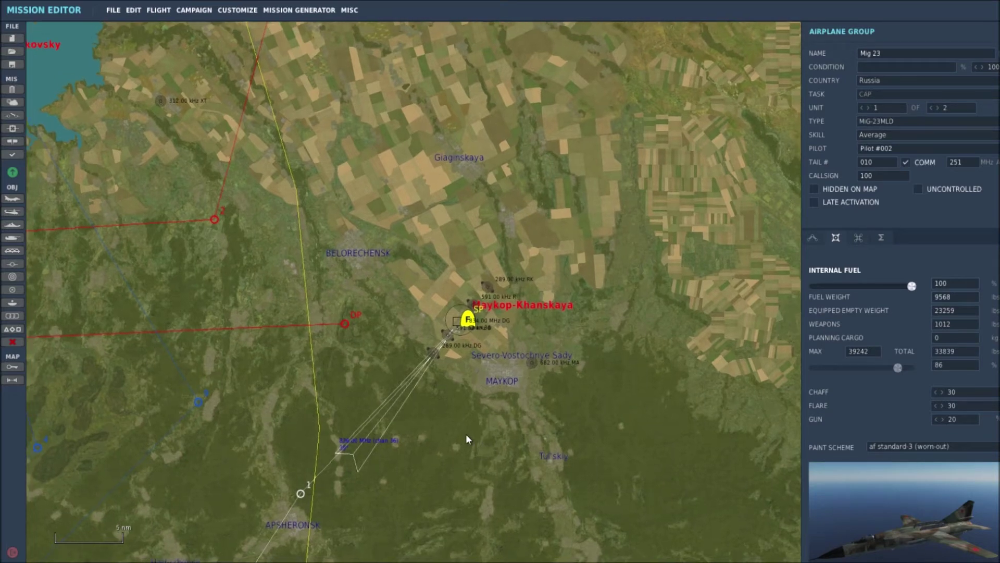
{"action": "scroll", "coordinate": [445, 433], "scroll_direction": "up", "scroll_amount": 2}
{"action": "scroll", "coordinate": [491, 428], "scroll_direction": "down", "scroll_amount": 2}
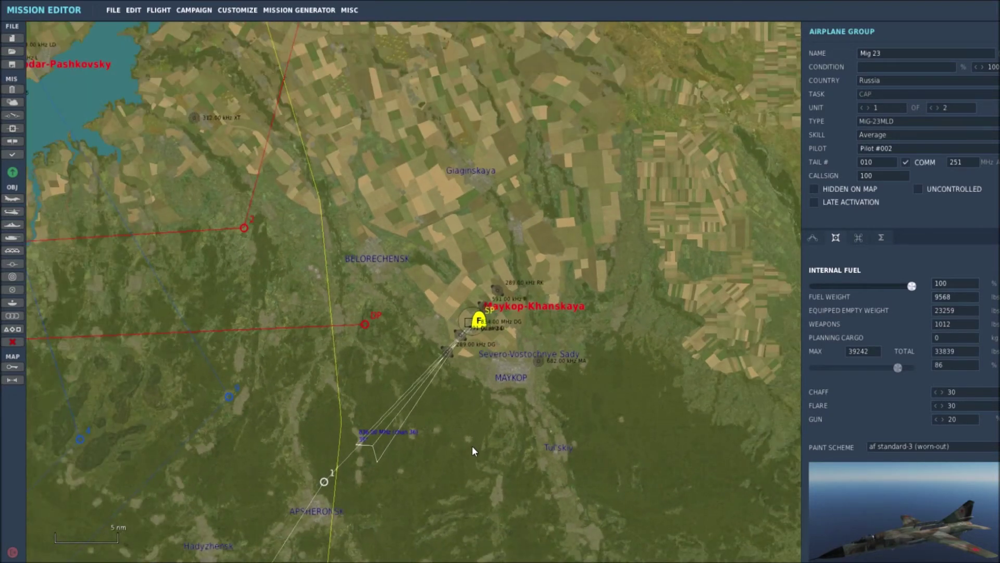
{"action": "scroll", "coordinate": [573, 393], "scroll_direction": "down", "scroll_amount": 5}
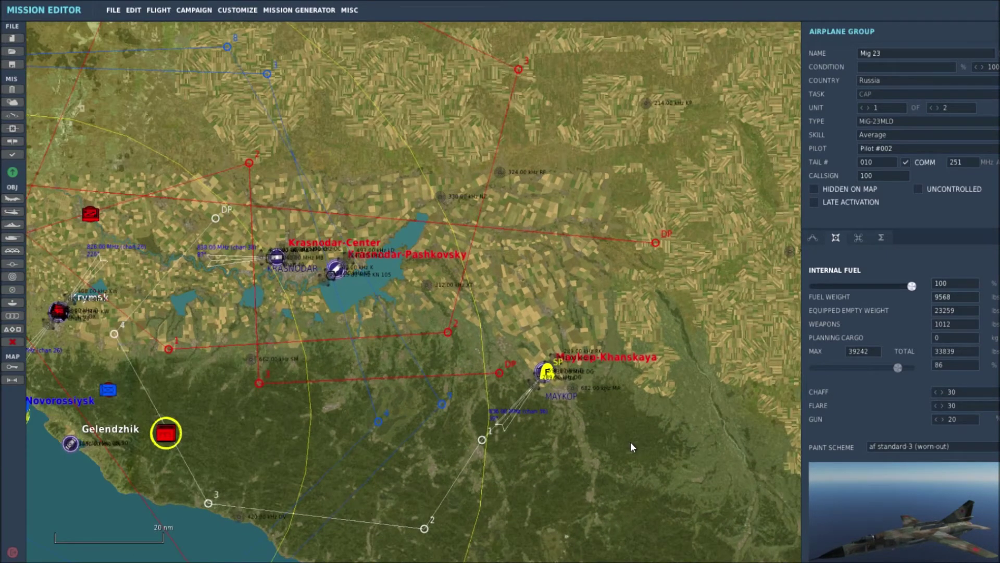
{"action": "right_click_drag", "start_coordinate": [630, 441], "coordinate": [609, 425]}
{"action": "scroll", "coordinate": [576, 416], "scroll_direction": "up", "scroll_amount": 1}
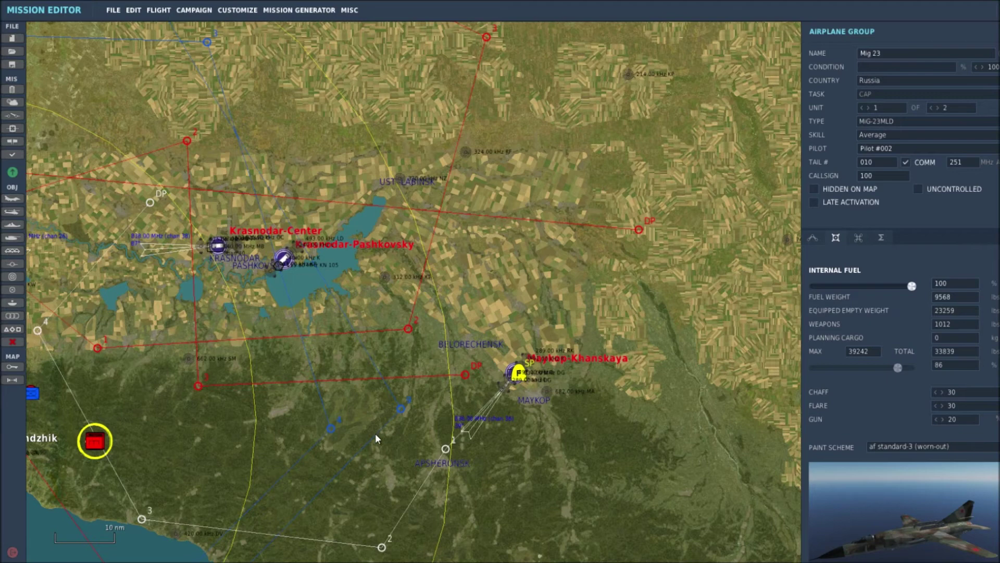
{"action": "scroll", "coordinate": [540, 423], "scroll_direction": "up", "scroll_amount": 4}
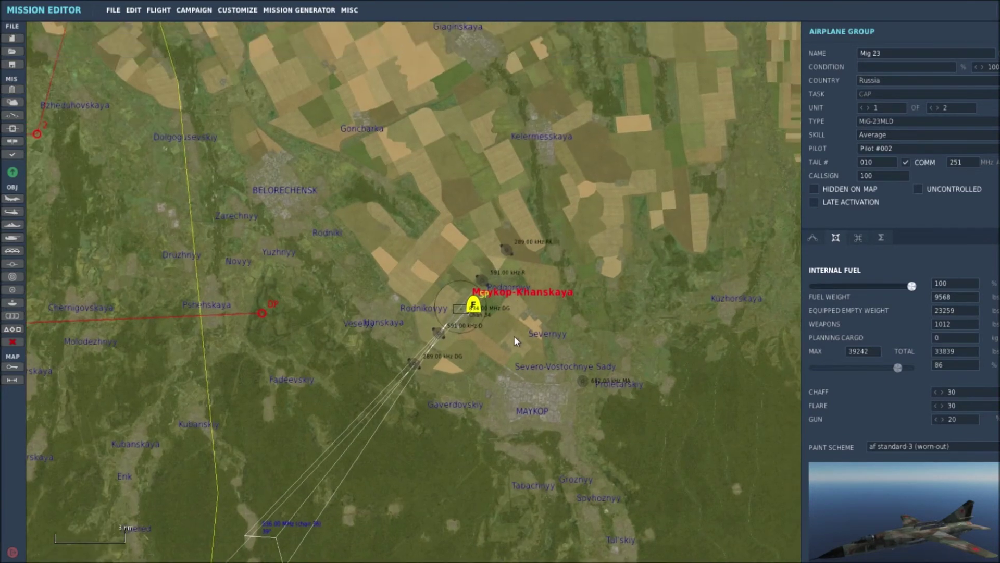
Examine the Mig 23 group's route settings and waypoint actions at its starting point and at waypoint 1.
{"action": "scroll", "coordinate": [515, 361], "scroll_direction": "up", "scroll_amount": 2}
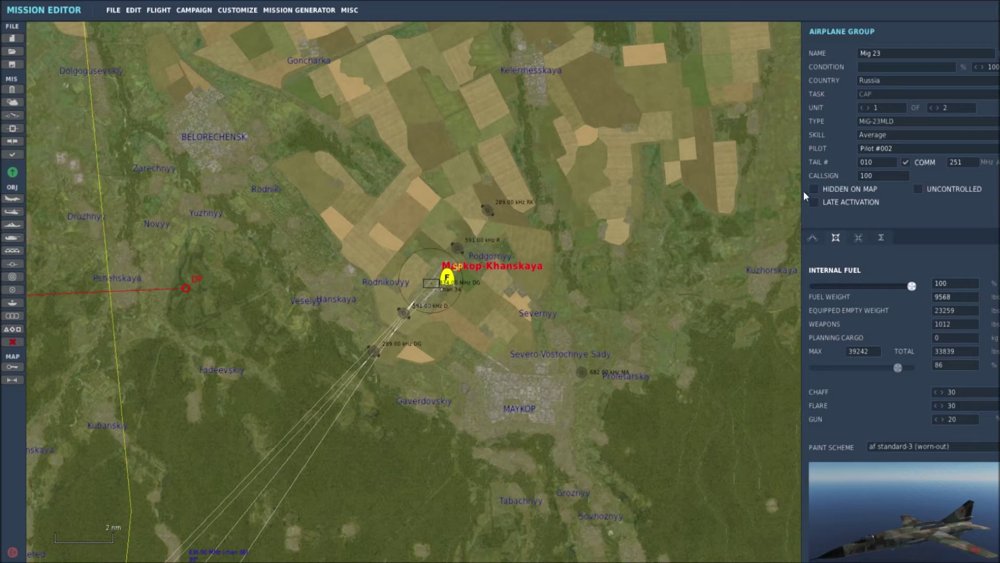
{"action": "left_click", "coordinate": [813, 239]}
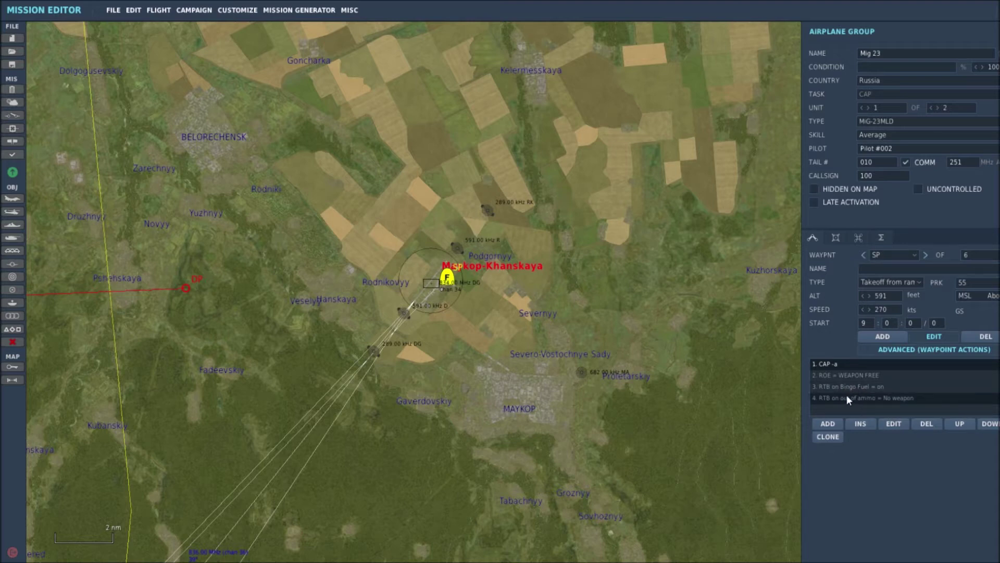
{"action": "scroll", "coordinate": [560, 440], "scroll_direction": "down", "scroll_amount": 2}
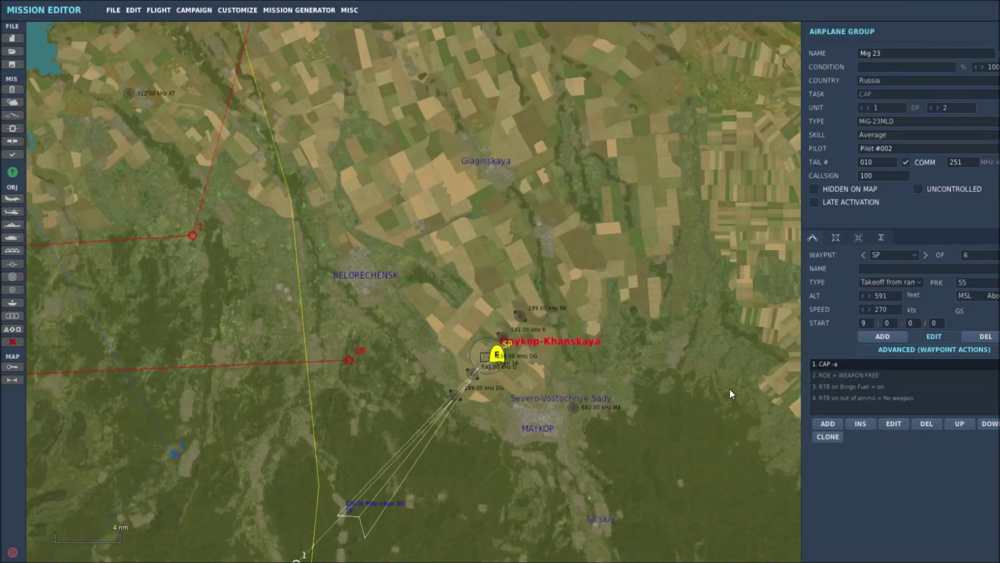
{"action": "scroll", "coordinate": [621, 424], "scroll_direction": "down", "scroll_amount": 4}
{"action": "right_click_drag", "start_coordinate": [646, 479], "coordinate": [657, 196]}
{"action": "scroll", "coordinate": [554, 309], "scroll_direction": "down", "scroll_amount": 3}
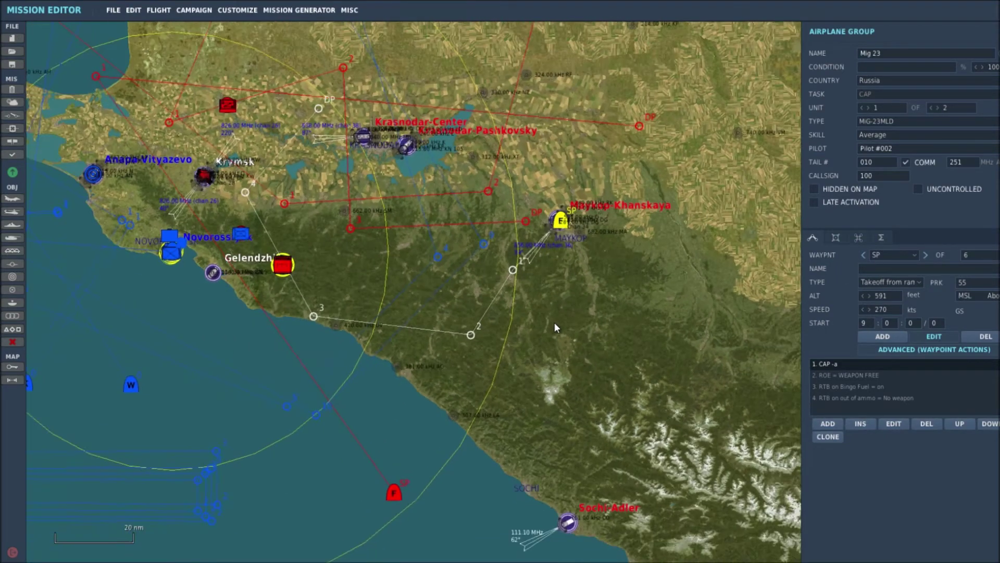
{"action": "right_click_drag", "start_coordinate": [554, 322], "coordinate": [605, 418]}
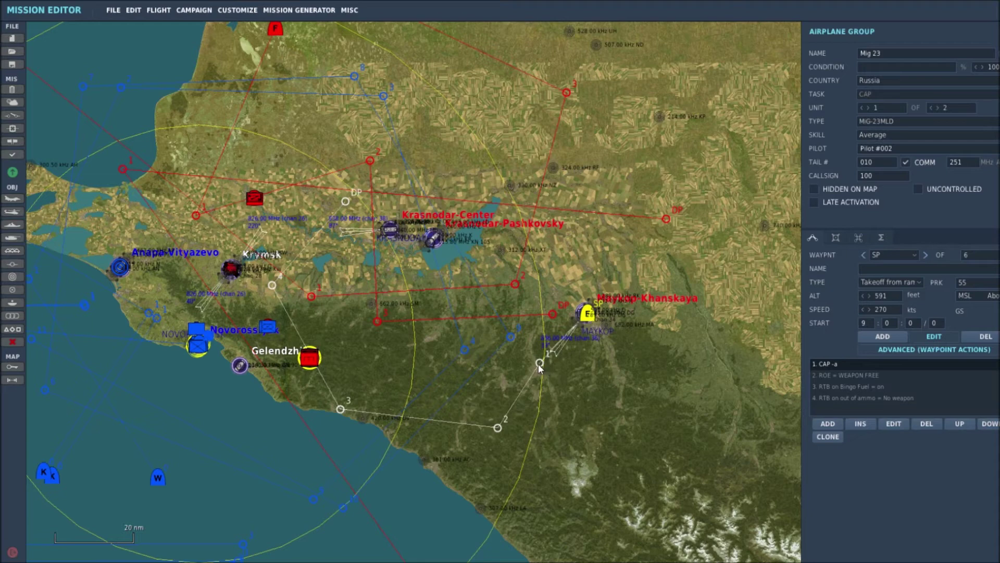
{"action": "left_click", "coordinate": [539, 363]}
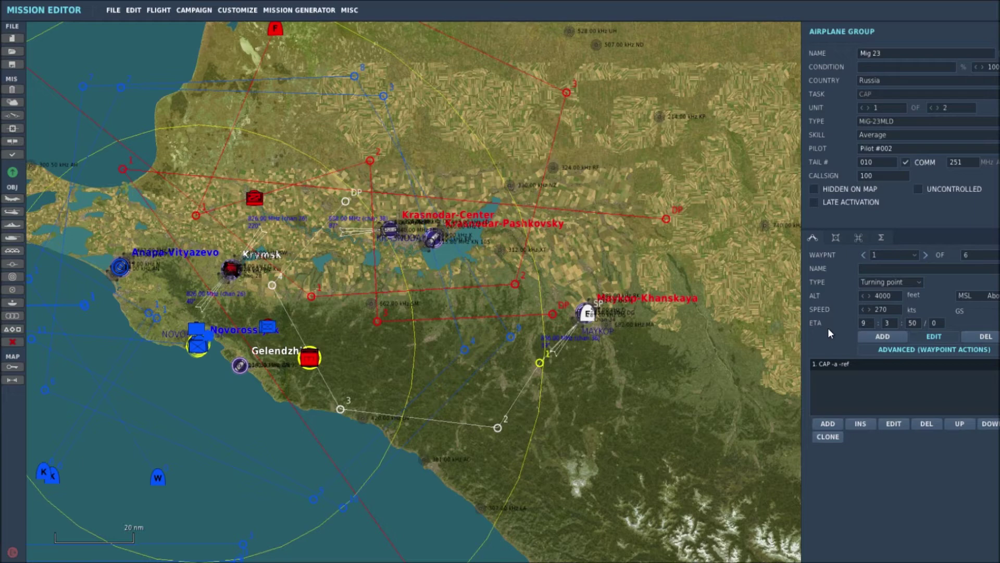
{"action": "right_click_drag", "start_coordinate": [689, 342], "coordinate": [673, 292]}
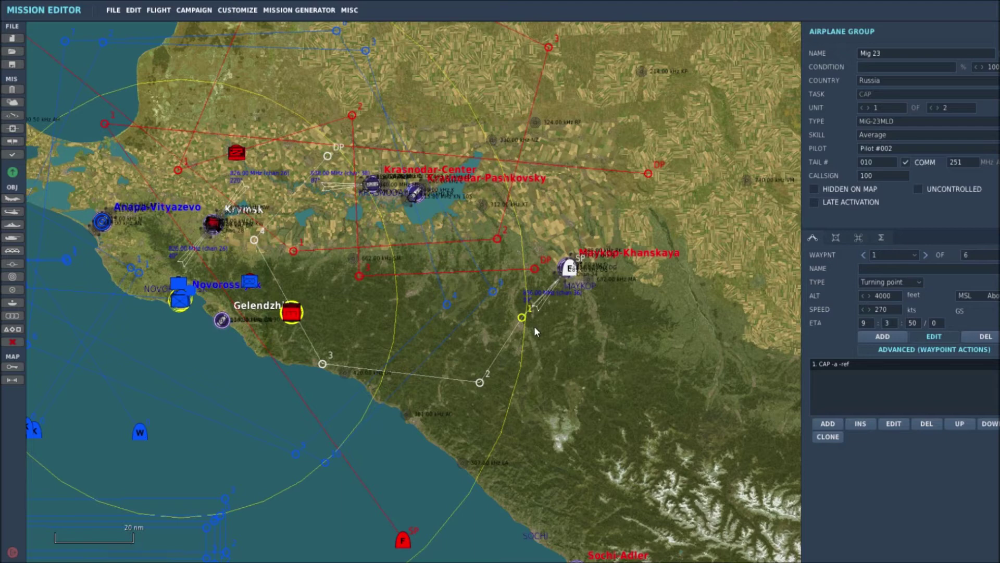
{"action": "left_click", "coordinate": [570, 270]}
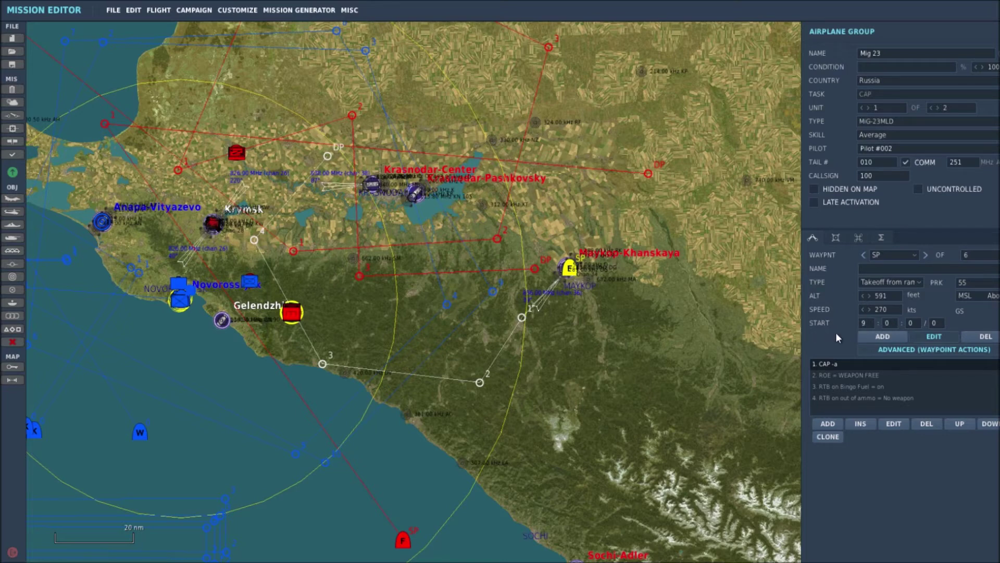
Change the mission map from satellite imagery to the terrain relief background and examine all groups from the Black Sea to Maykop.
{"action": "scroll", "coordinate": [748, 328], "scroll_direction": "down", "scroll_amount": 2}
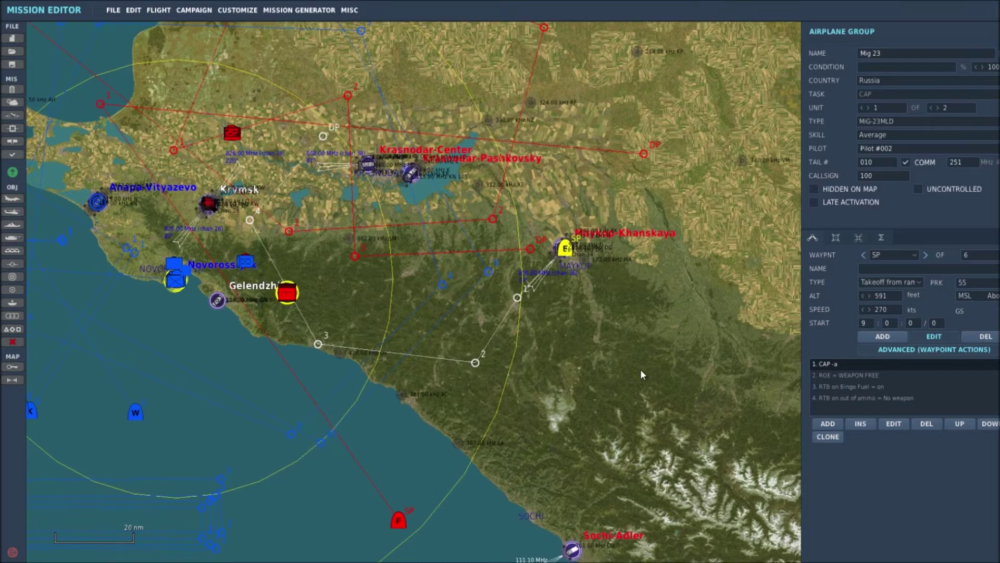
{"action": "scroll", "coordinate": [625, 380], "scroll_direction": "down", "scroll_amount": 3}
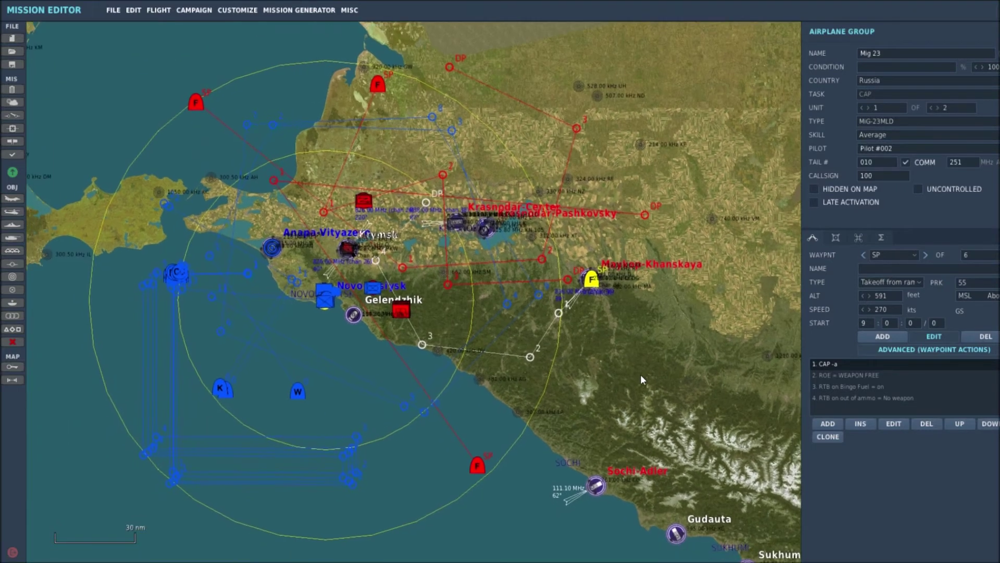
{"action": "right_click_drag", "start_coordinate": [636, 383], "coordinate": [628, 396]}
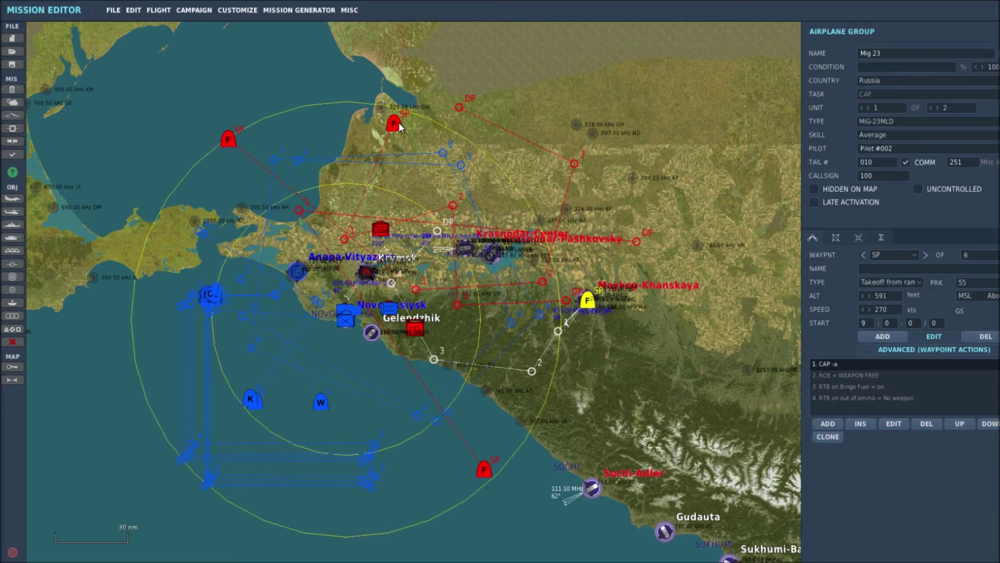
{"action": "right_click_drag", "start_coordinate": [629, 356], "coordinate": [639, 353]}
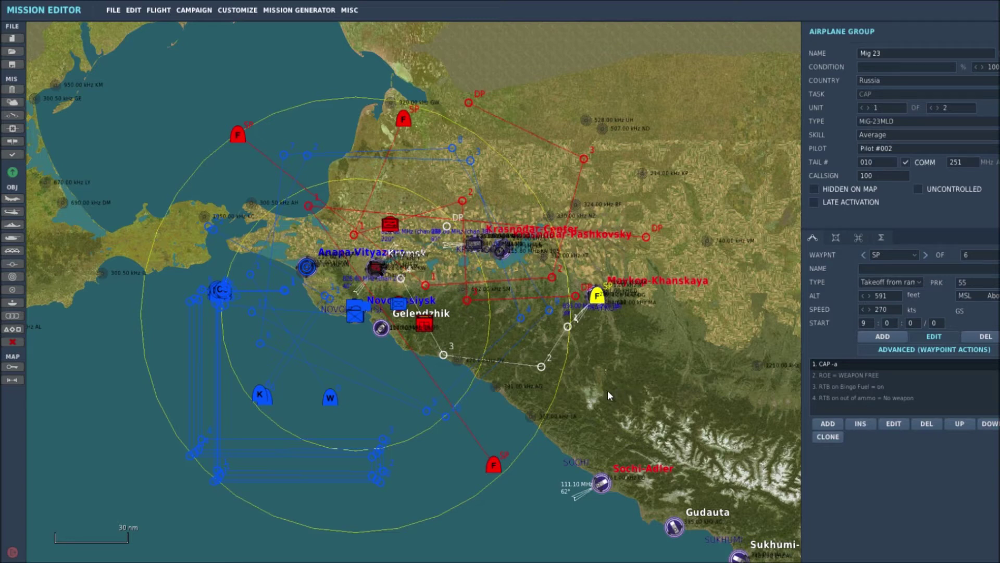
{"action": "left_click_drag", "start_coordinate": [603, 382], "coordinate": [610, 396]}
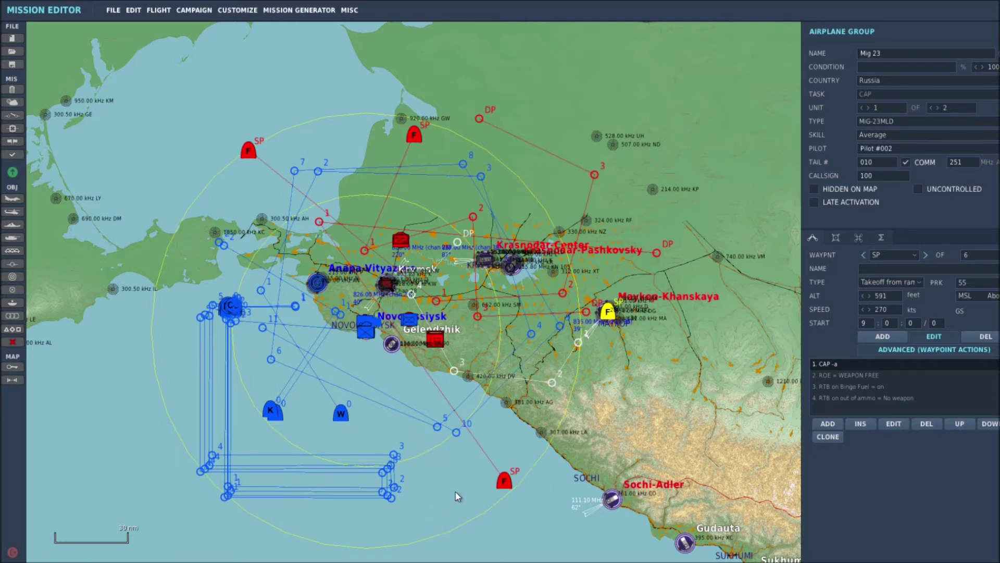
{"action": "right_click_drag", "start_coordinate": [443, 470], "coordinate": [440, 483]}
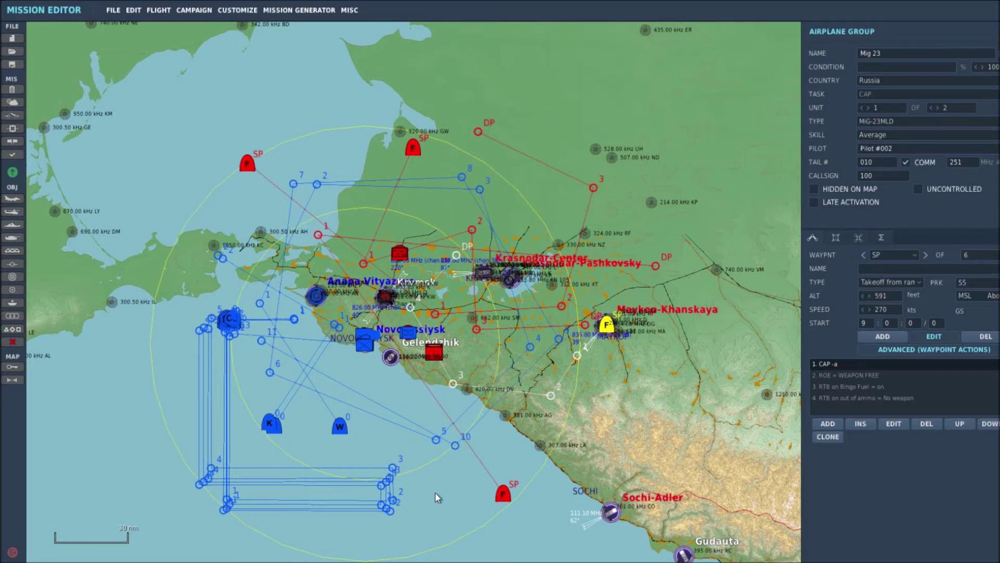
{"action": "right_click_drag", "start_coordinate": [435, 493], "coordinate": [436, 496]}
{"action": "mouse_move", "coordinate": [436, 497]}
{"action": "right_mouse_down"}
{"action": "mouse_move", "coordinate": [435, 483]}
{"action": "mouse_move", "coordinate": [444, 492]}
{"action": "right_mouse_up"}
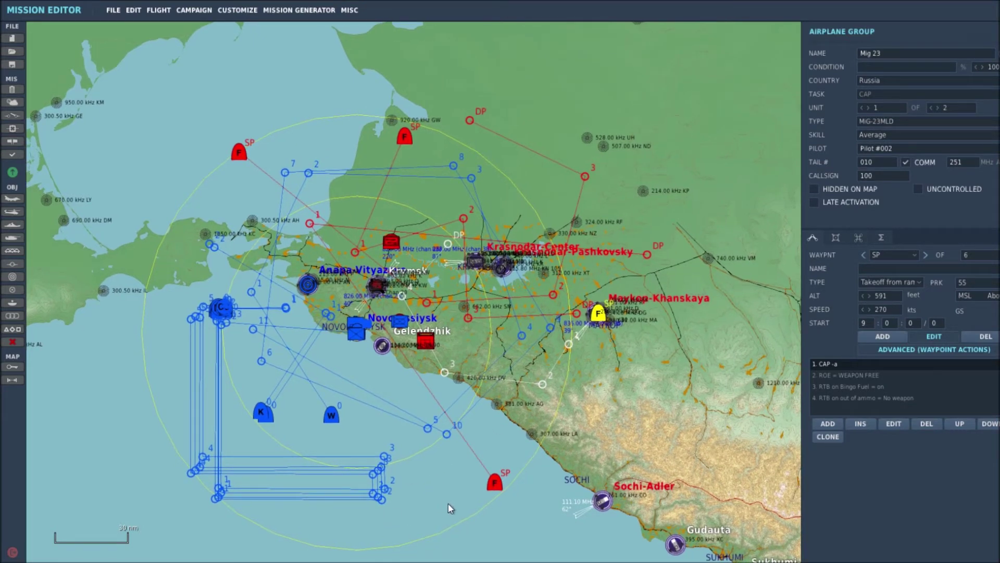
{"action": "right_click_drag", "start_coordinate": [454, 497], "coordinate": [451, 496]}
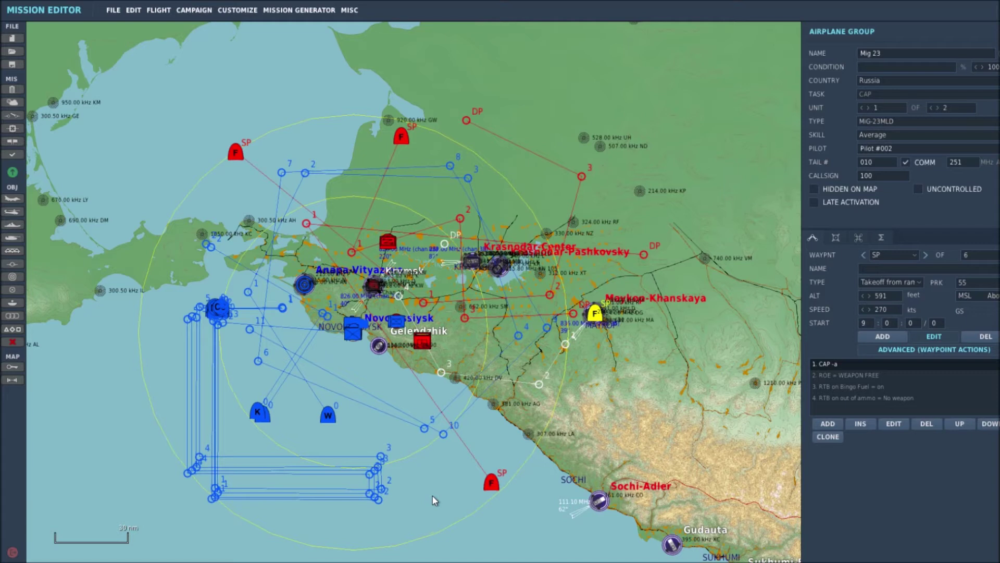
{"action": "mouse_move", "coordinate": [424, 480]}
{"action": "left_mouse_down"}
{"action": "mouse_move", "coordinate": [414, 489]}
{"action": "mouse_move", "coordinate": [421, 474]}
{"action": "mouse_move", "coordinate": [406, 477]}
{"action": "mouse_move", "coordinate": [415, 481]}
{"action": "left_mouse_up"}
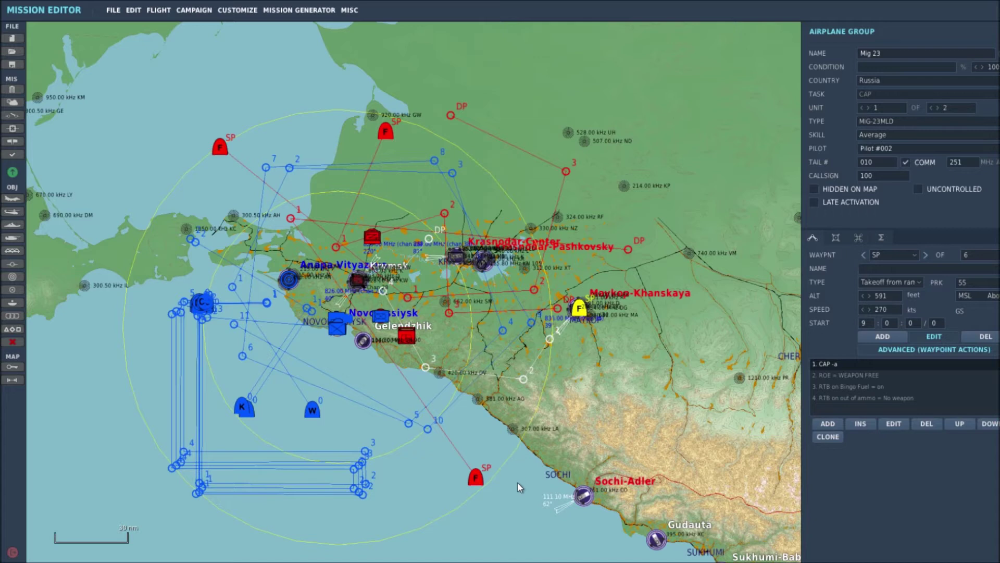
{"action": "left_click_drag", "start_coordinate": [518, 483], "coordinate": [513, 474]}
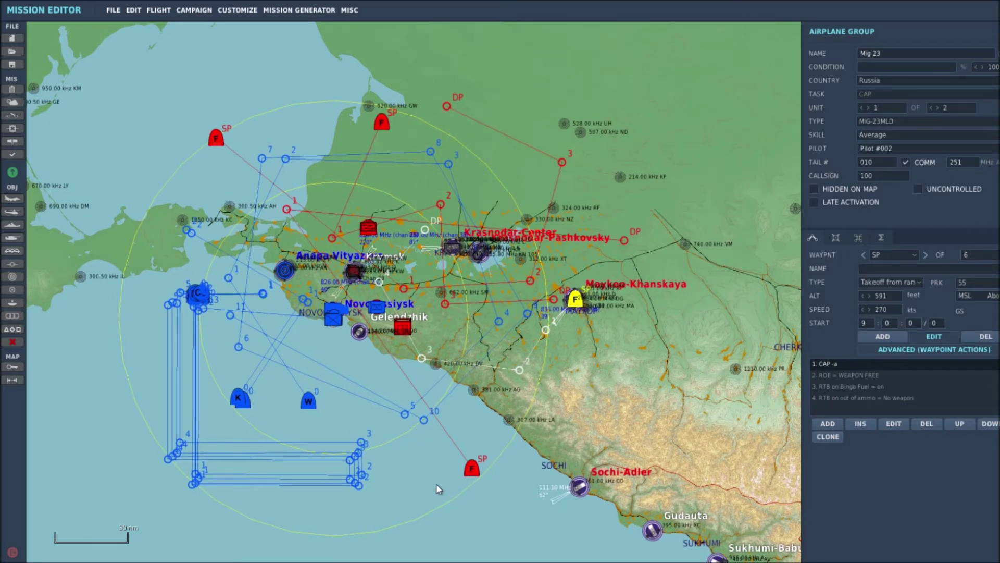
{"action": "left_click_drag", "start_coordinate": [424, 467], "coordinate": [418, 488]}
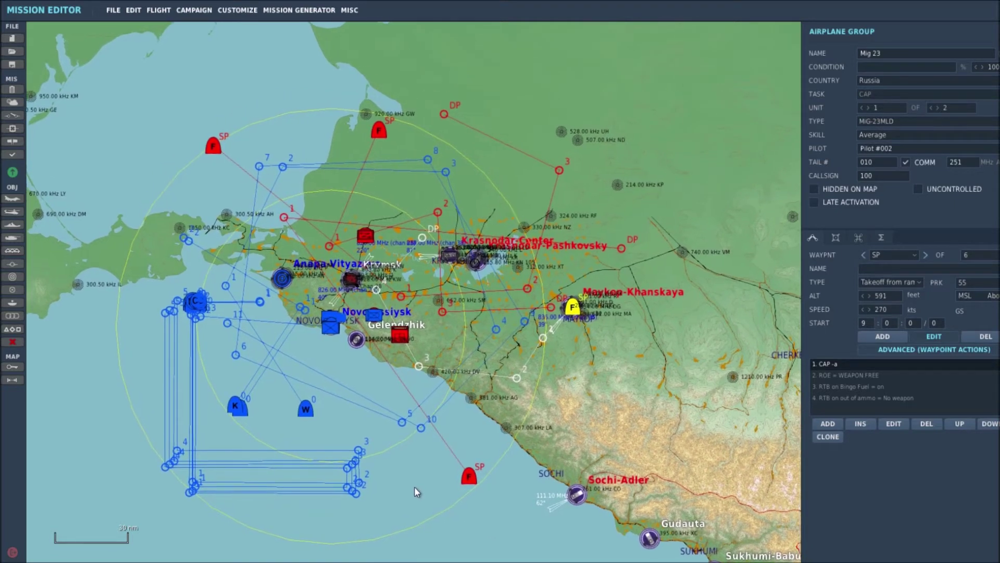
{"action": "left_click_drag", "start_coordinate": [461, 524], "coordinate": [465, 519]}
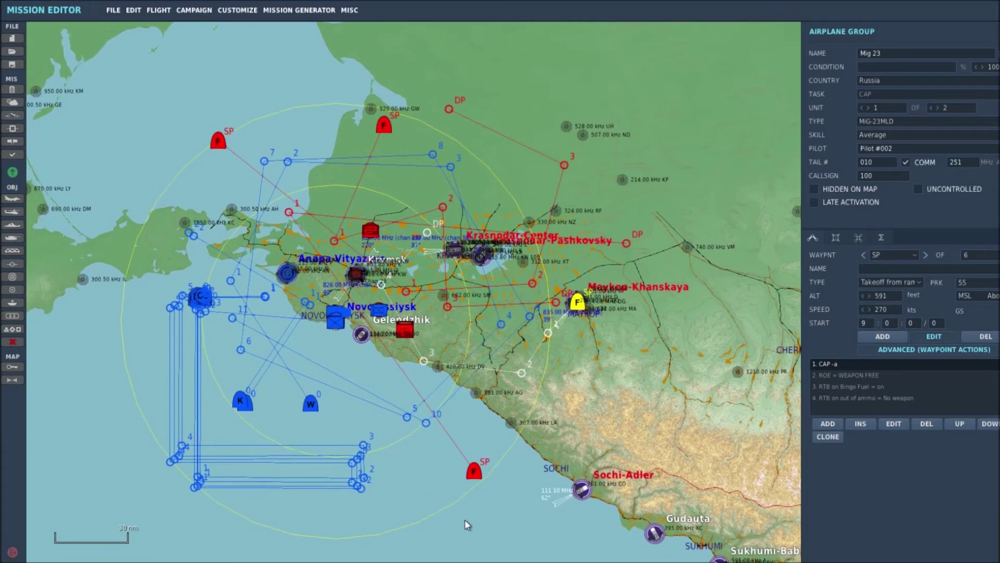
{"action": "mouse_move", "coordinate": [429, 492]}
{"action": "left_mouse_down"}
{"action": "mouse_move", "coordinate": [426, 477]}
{"action": "mouse_move", "coordinate": [414, 480]}
{"action": "left_mouse_up"}
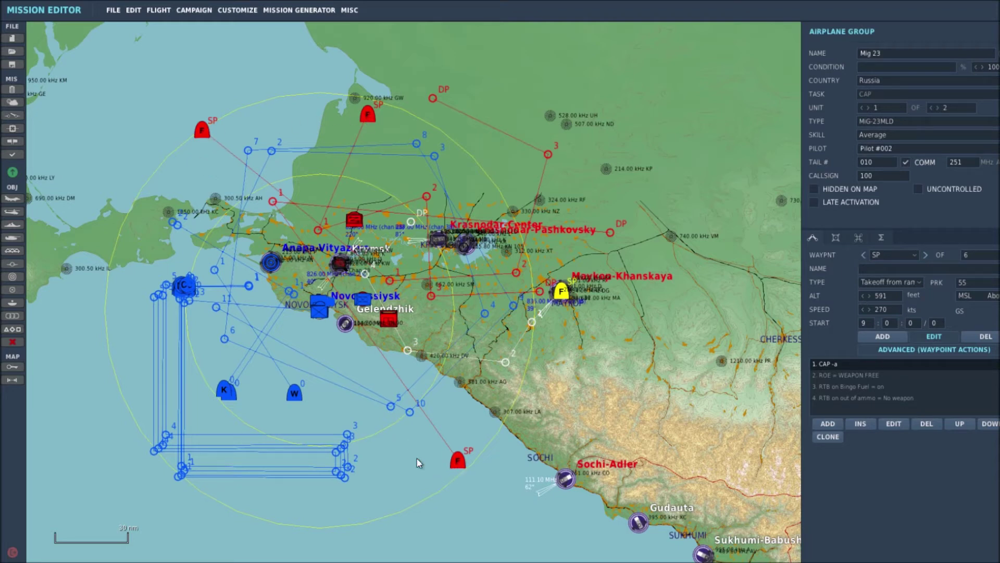
{"action": "right_click_drag", "start_coordinate": [74, 341], "coordinate": [95, 367]}
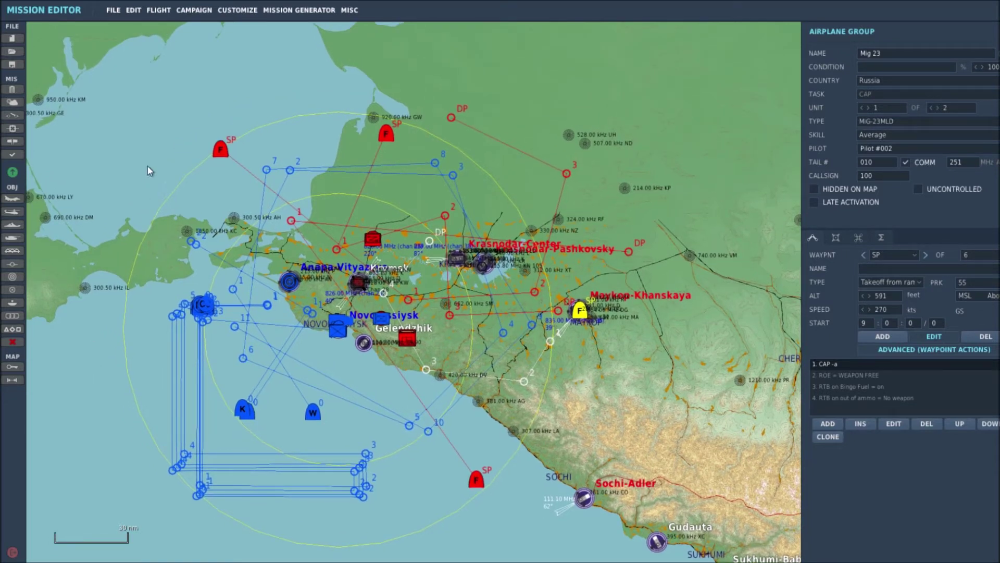
{"action": "right_click_drag", "start_coordinate": [164, 119], "coordinate": [168, 127]}
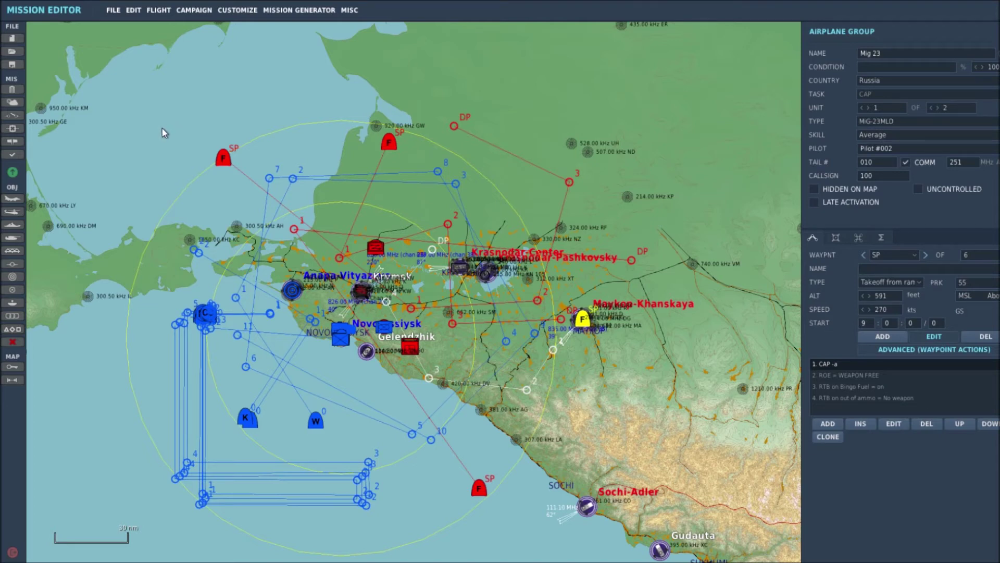
{"action": "right_click_drag", "start_coordinate": [161, 133], "coordinate": [165, 144]}
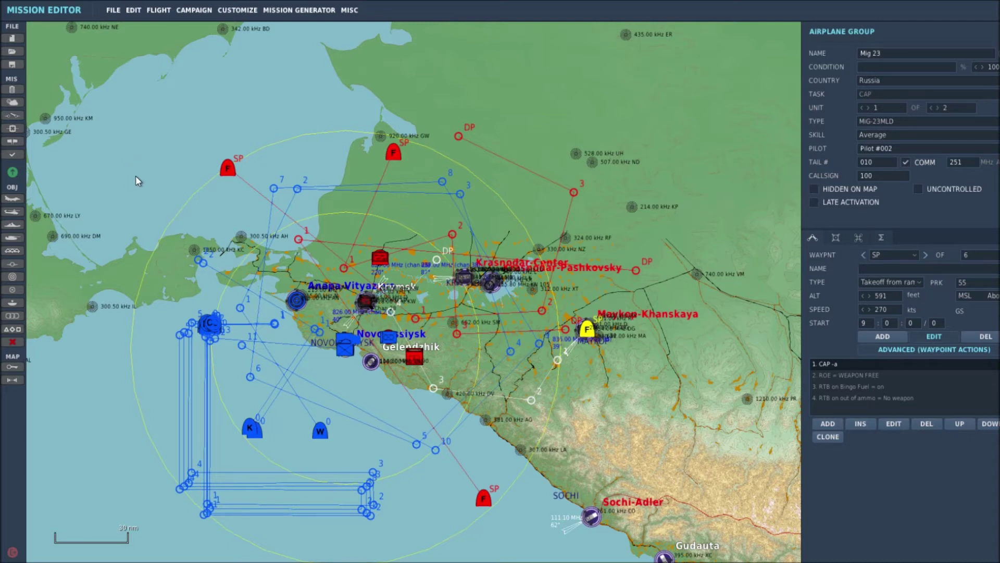
Select the Mig 21 spawn large airplane group and review its loadout, then close the loadout editor.
{"action": "left_click", "coordinate": [228, 168]}
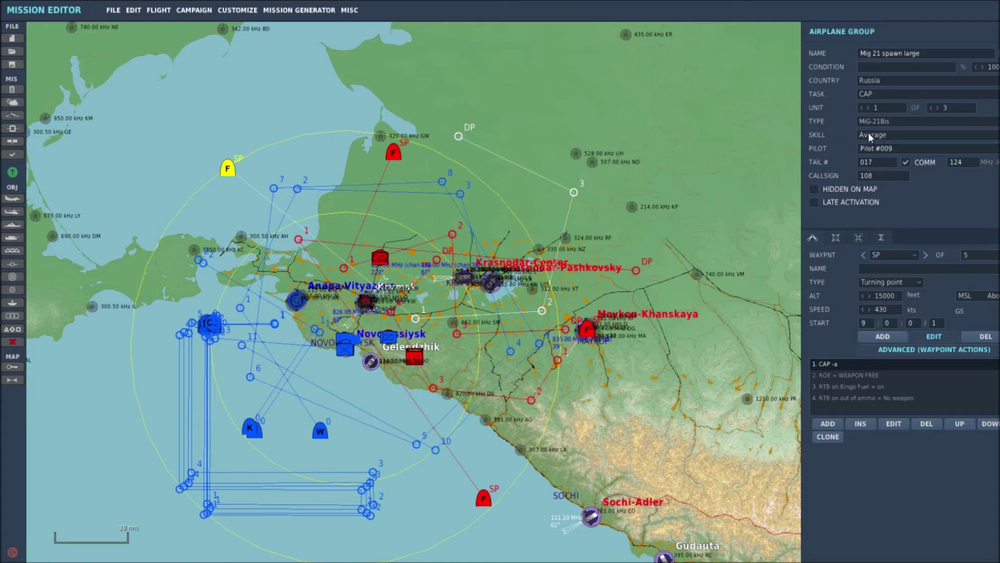
{"action": "left_click", "coordinate": [835, 237]}
{"action": "mouse_move", "coordinate": [878, 485]}
{"action": "left_mouse_down"}
{"action": "mouse_move", "coordinate": [880, 520]}
{"action": "mouse_move", "coordinate": [945, 526]}
{"action": "mouse_move", "coordinate": [943, 500]}
{"action": "mouse_move", "coordinate": [991, 525]}
{"action": "mouse_move", "coordinate": [882, 507]}
{"action": "mouse_move", "coordinate": [881, 520]}
{"action": "left_mouse_up"}
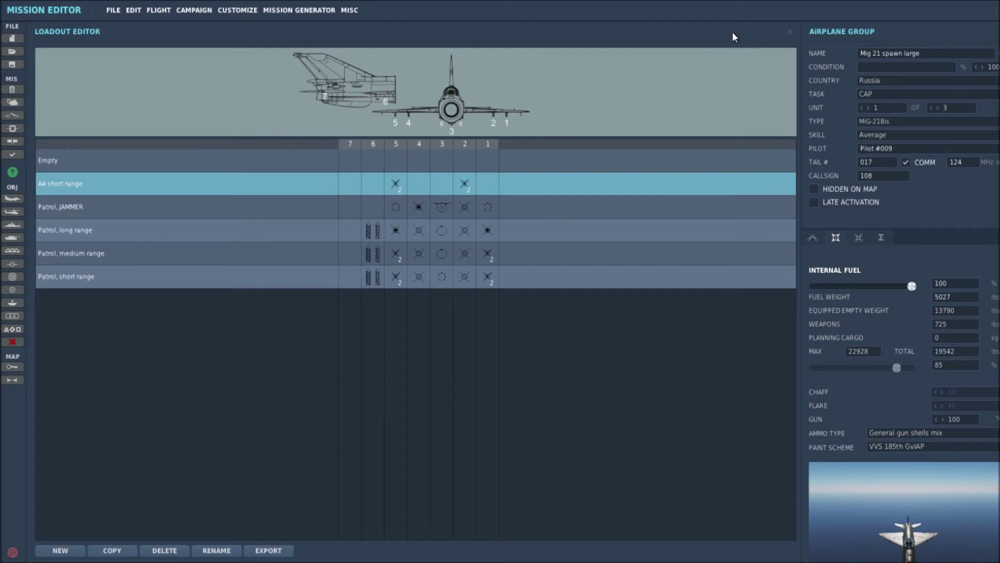
{"action": "left_click", "coordinate": [790, 31]}
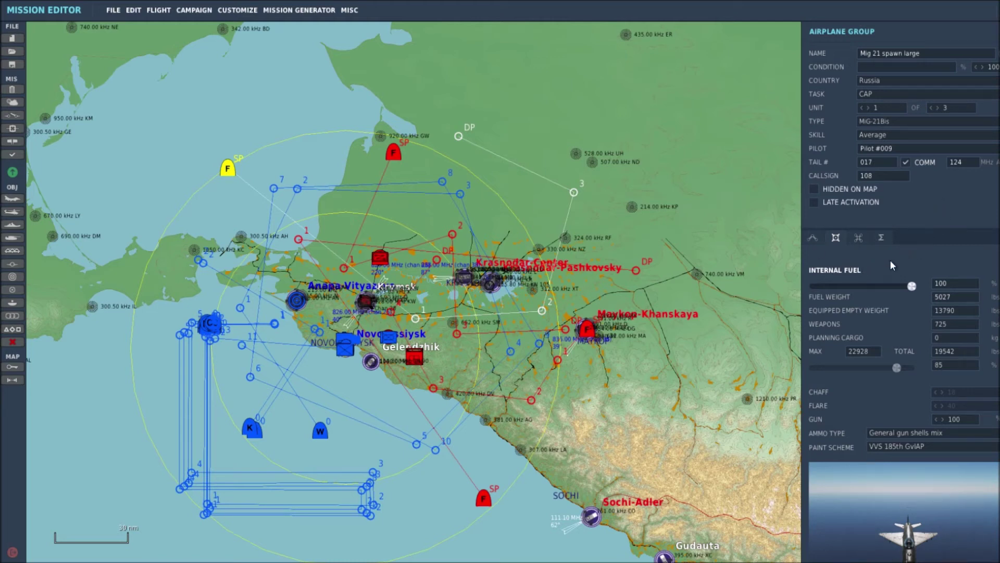
In the Mig 21 spawn large group's starting waypoint, set the start time to 9:0:0/1.
{"action": "left_click", "coordinate": [814, 238]}
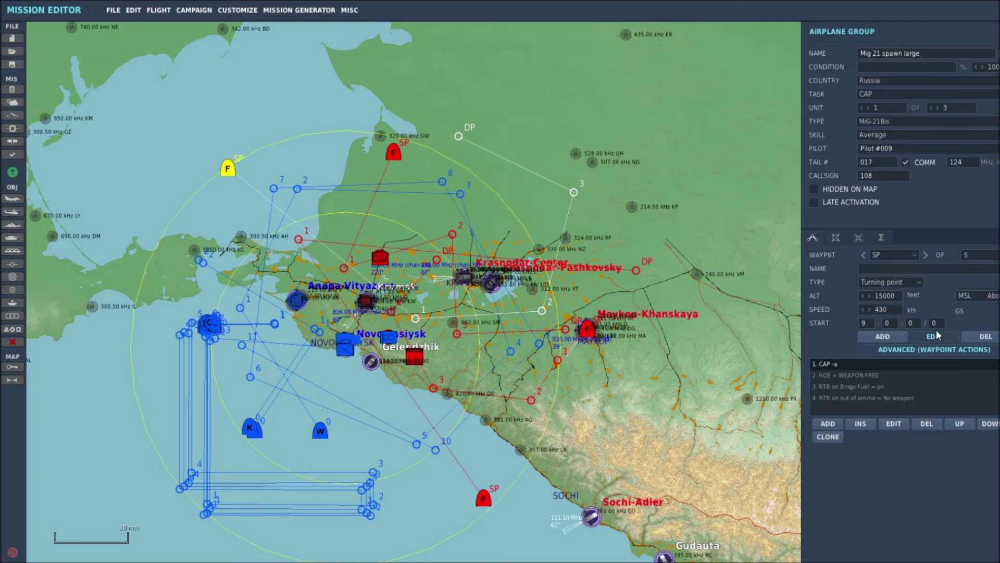
{"action": "left_click_drag", "start_coordinate": [942, 323], "coordinate": [926, 325]}
{"action": "right_click_drag", "start_coordinate": [715, 335], "coordinate": [722, 336]}
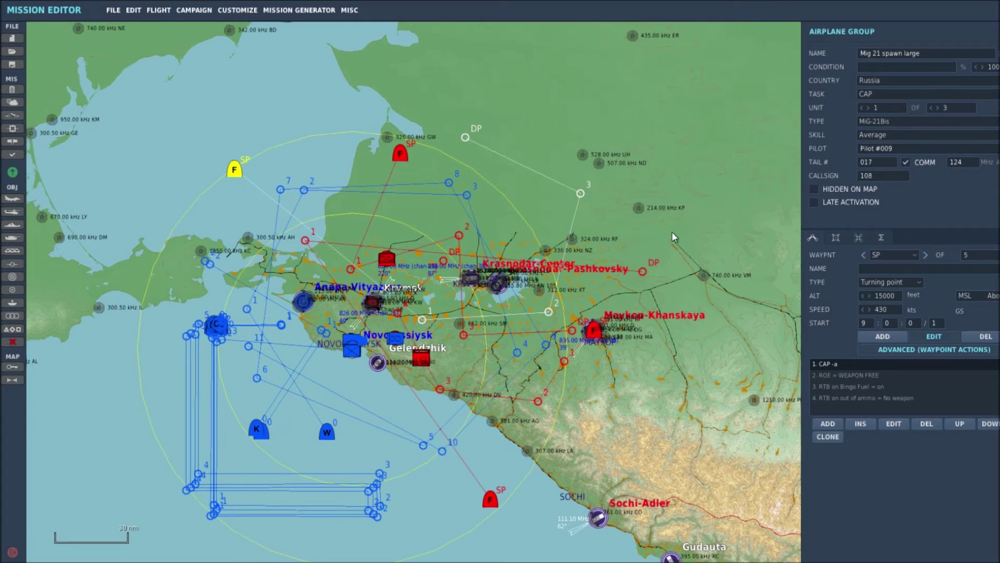
{"action": "right_click_drag", "start_coordinate": [679, 242], "coordinate": [677, 248]}
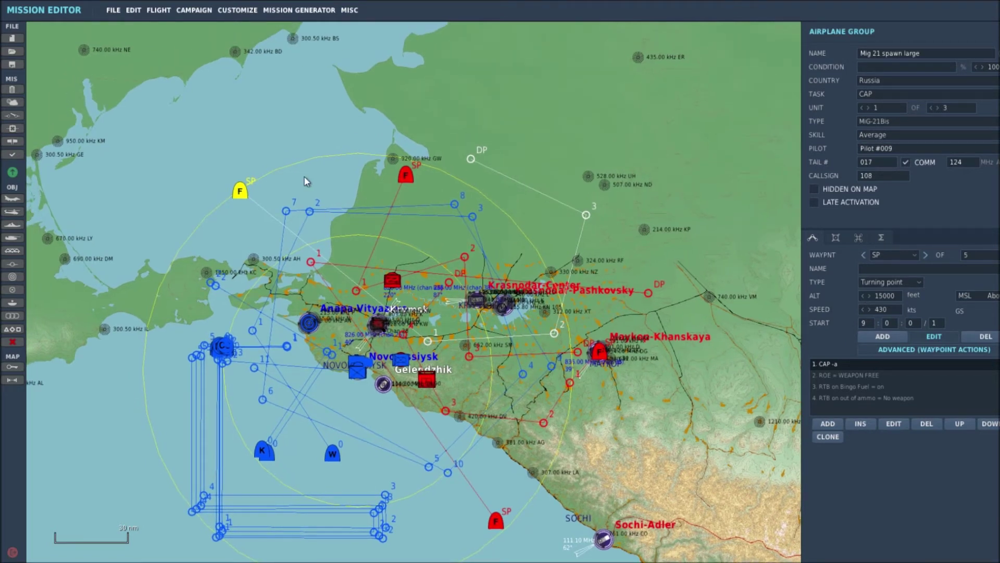
Select the Mig 31 spawn airplane group and review its loadout, start time and starting waypoint actions.
{"action": "left_click", "coordinate": [406, 175]}
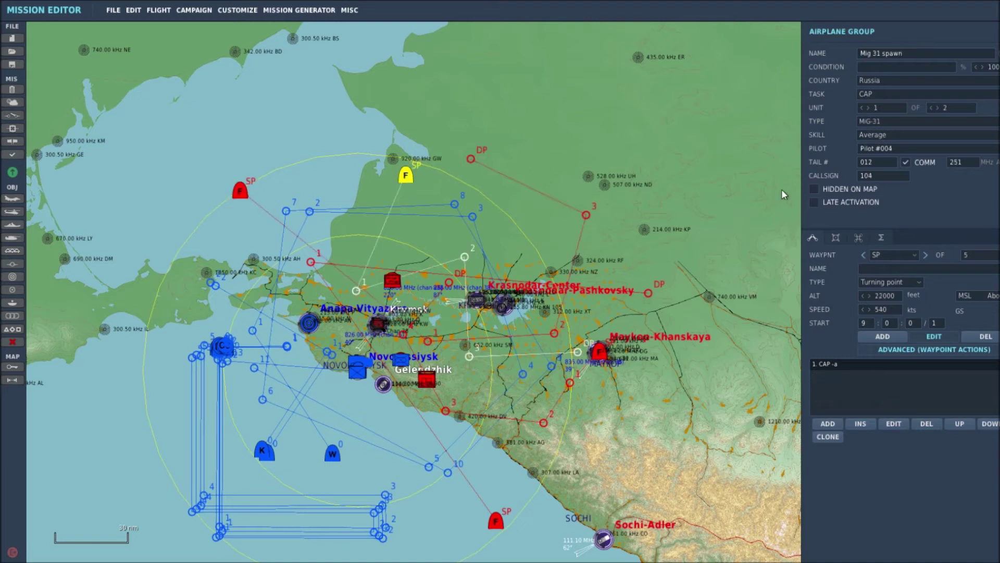
{"action": "left_click", "coordinate": [836, 238]}
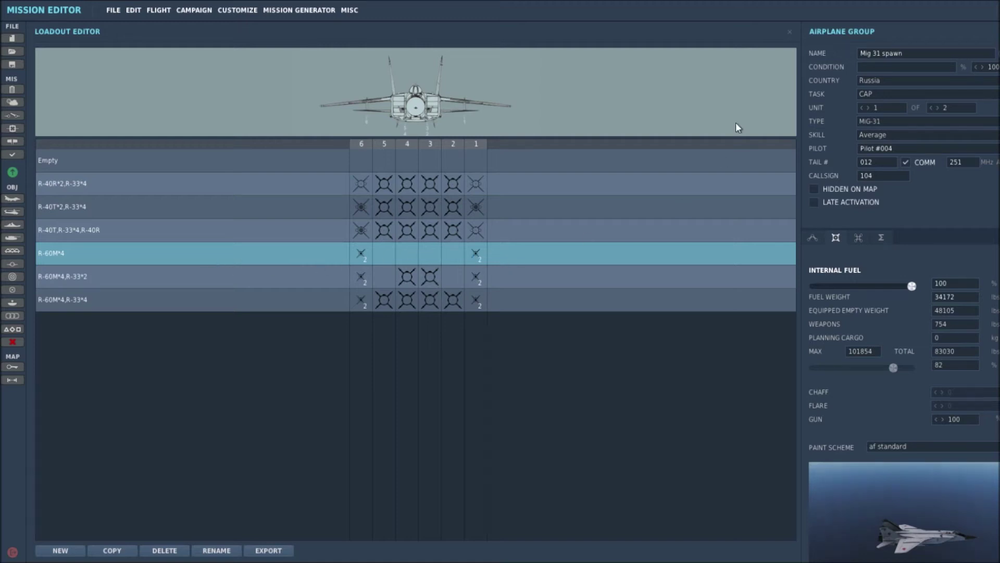
{"action": "left_click", "coordinate": [787, 33]}
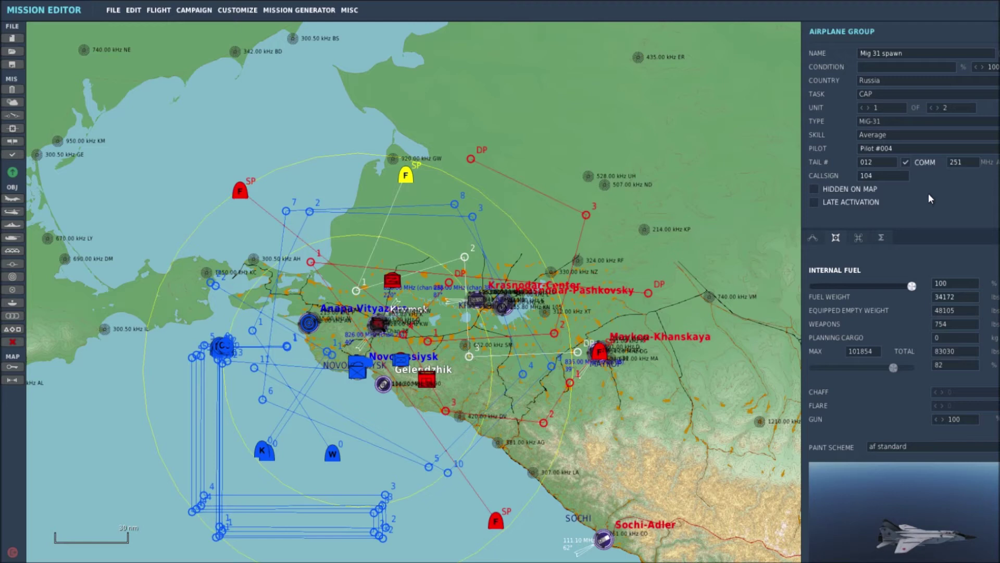
{"action": "left_click", "coordinate": [813, 239]}
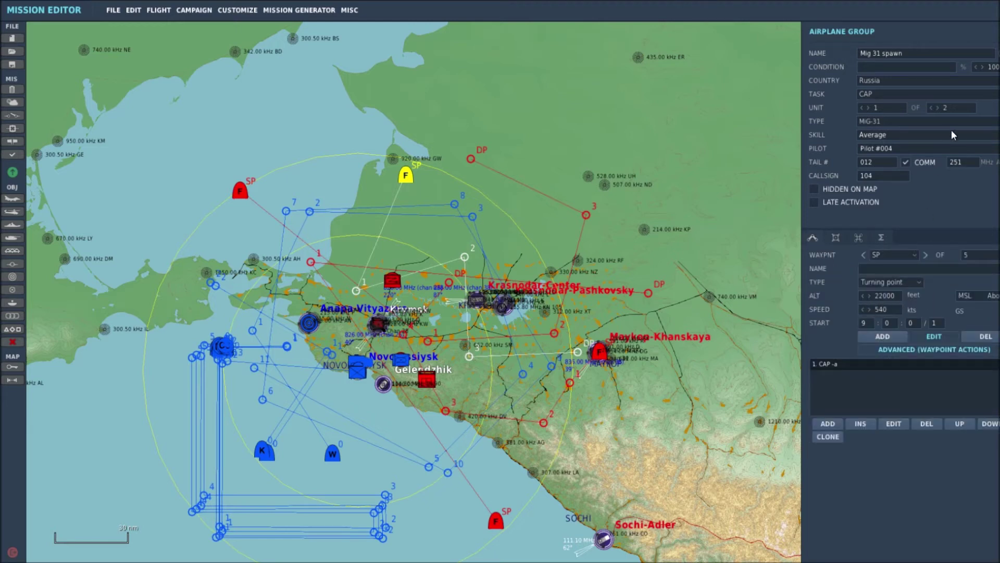
Select the Mig 25 spawn airplane group and review its loadout, start time and starting waypoint actions.
{"action": "left_click", "coordinate": [493, 524]}
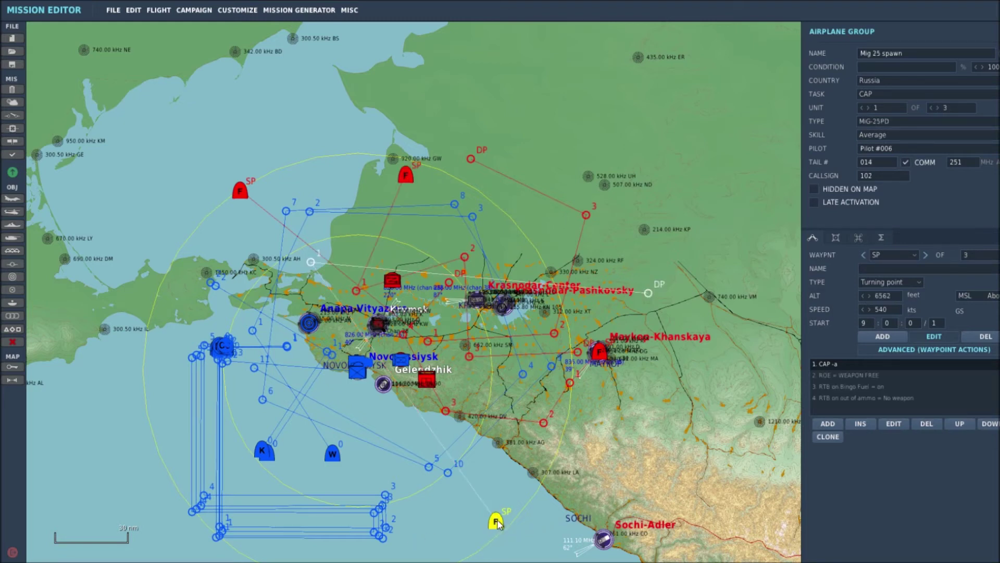
{"action": "left_click", "coordinate": [836, 238]}
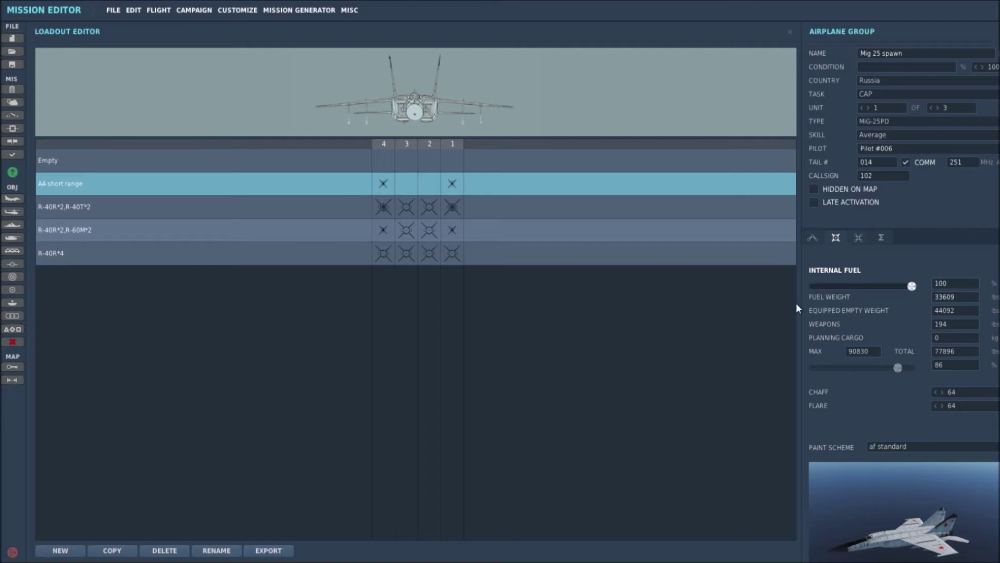
{"action": "left_click", "coordinate": [813, 238]}
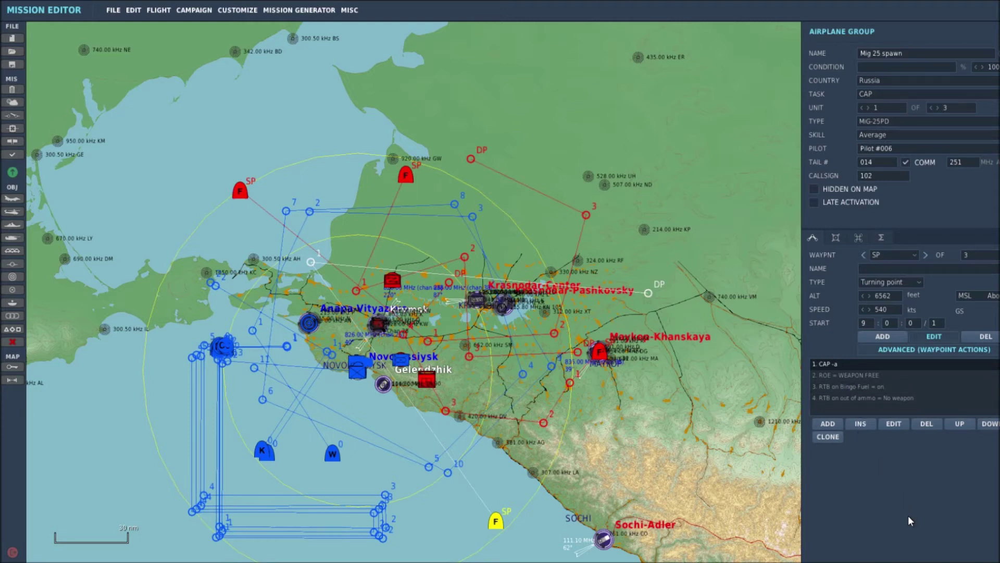
{"action": "scroll", "coordinate": [635, 437], "scroll_direction": "down", "scroll_amount": 2}
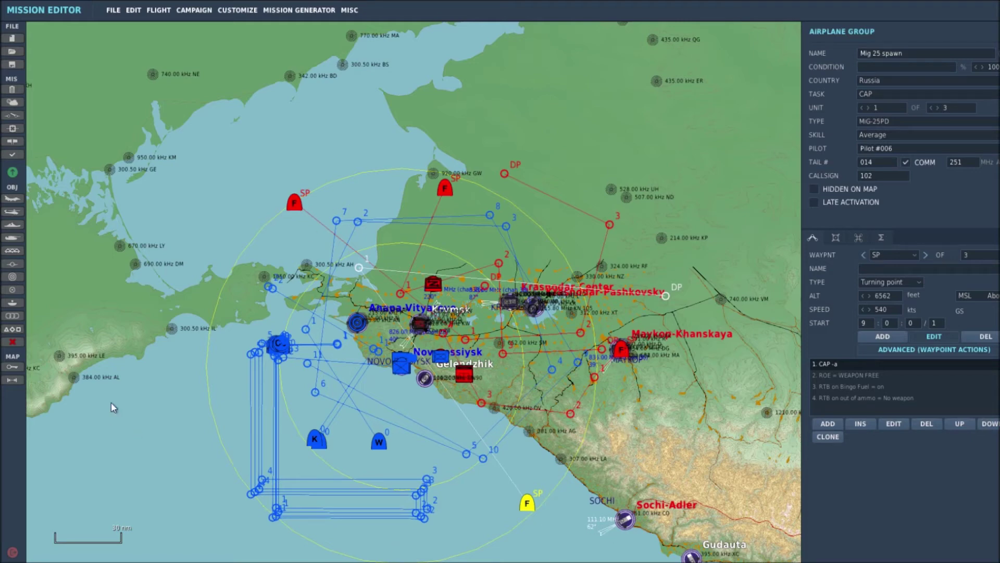
{"action": "left_click", "coordinate": [146, 406]}
In the first Radio item add trigger, reset the action to RADIO ITEM ADD, named with the lieutenant's name plus "only", and set its value to 10.
{"action": "left_click", "coordinate": [12, 116]}
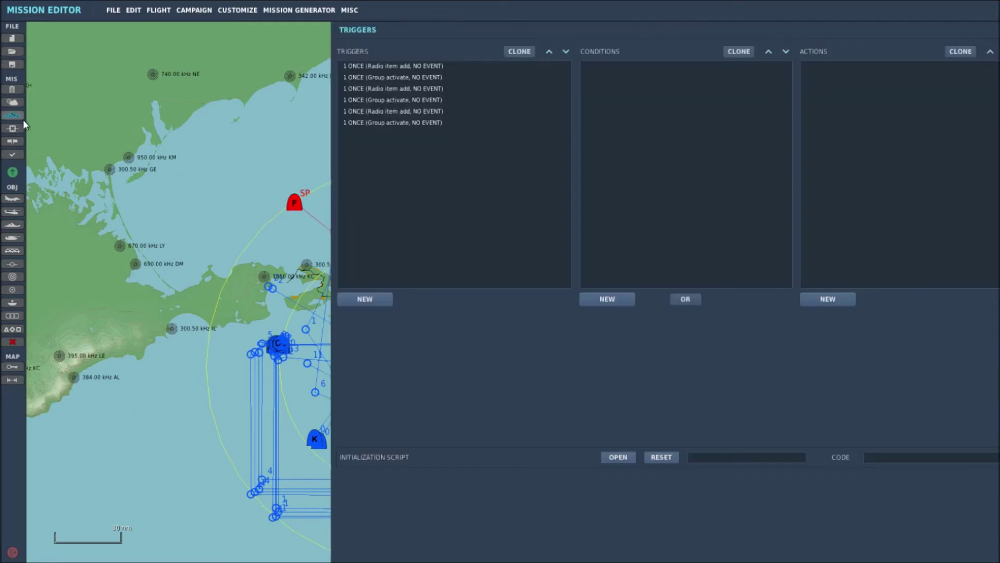
{"action": "left_click_drag", "start_coordinate": [190, 79], "coordinate": [112, 87]}
{"action": "left_click_drag", "start_coordinate": [316, 115], "coordinate": [205, 121]}
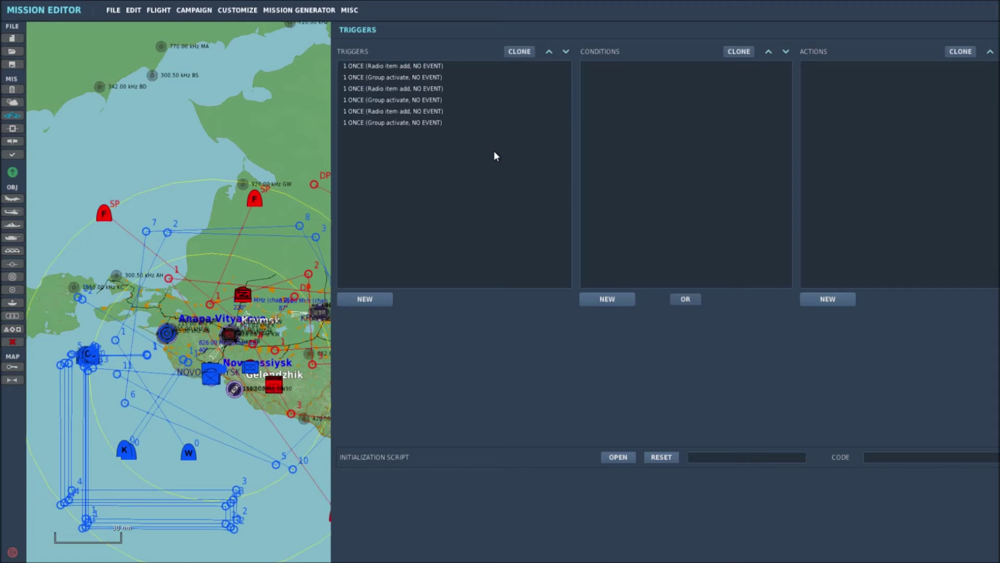
{"action": "left_click", "coordinate": [379, 66]}
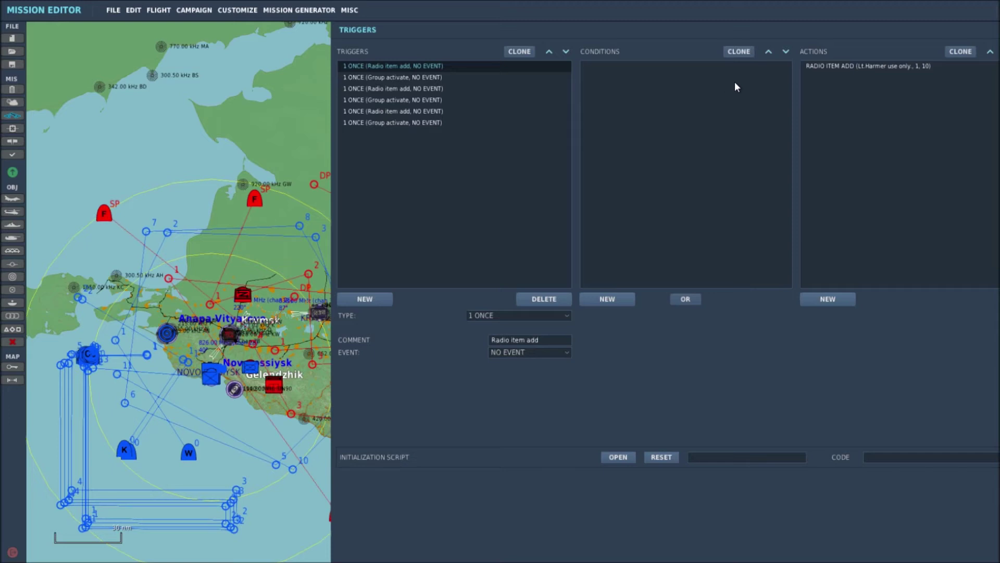
{"action": "left_click", "coordinate": [840, 66]}
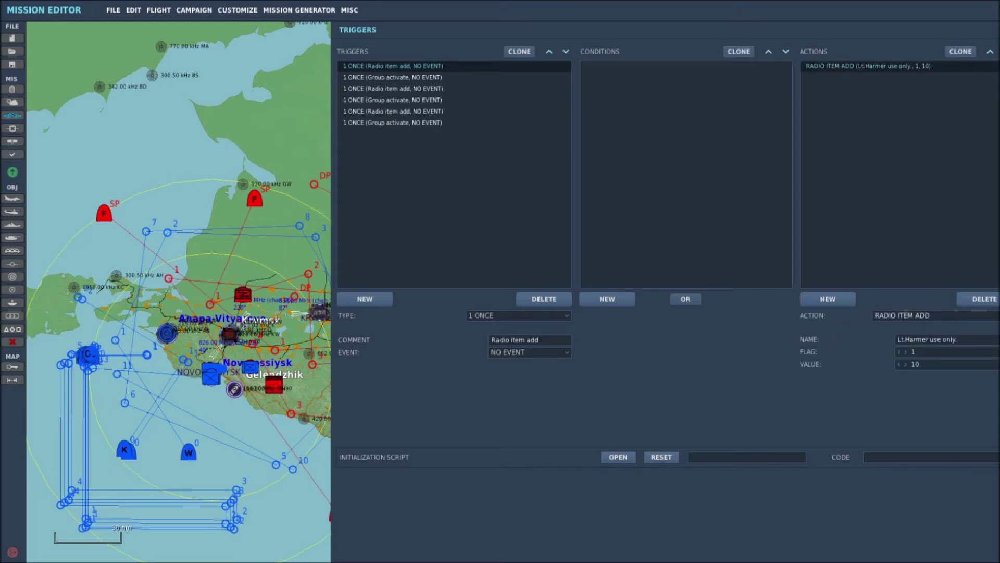
{"action": "left_click", "coordinate": [993, 315]}
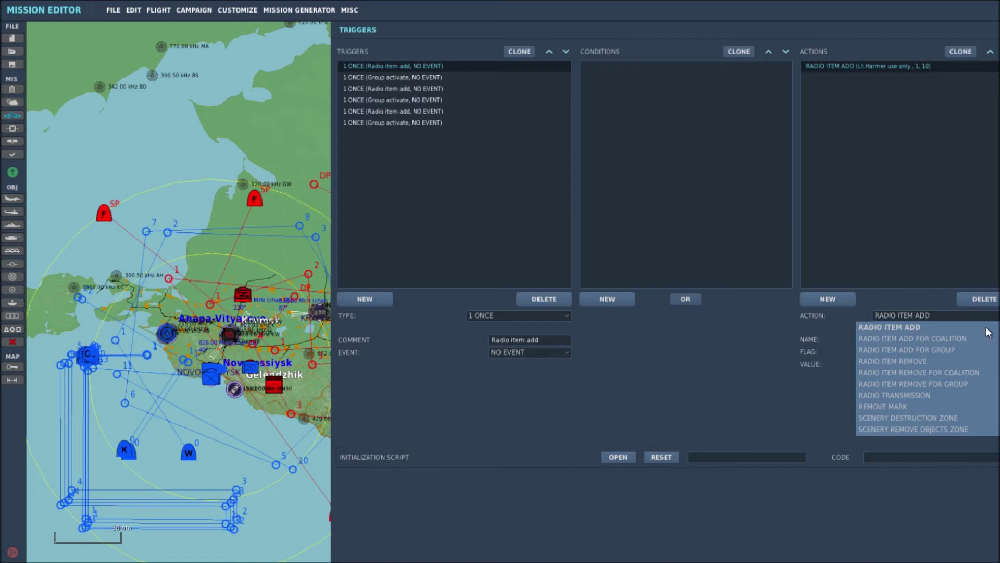
{"action": "left_click", "coordinate": [885, 326]}
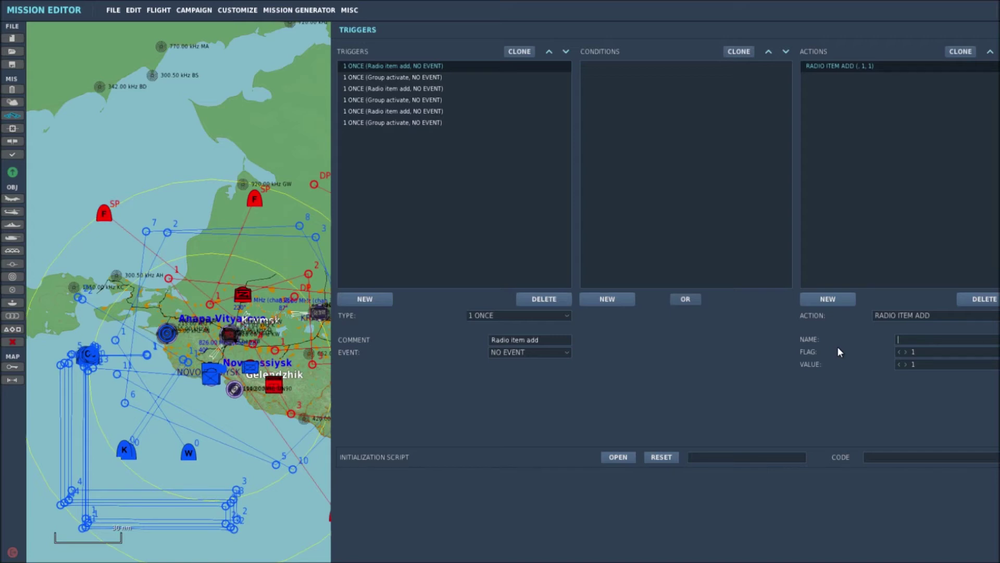
{"action": "type", "text": "Lt.Harmer only"}
{"action": "type", "text": "0"}
Review the first radio item trigger, then the flag condition and action of the trigger activating the Mig 25 spawn group.
{"action": "left_click", "coordinate": [405, 66]}
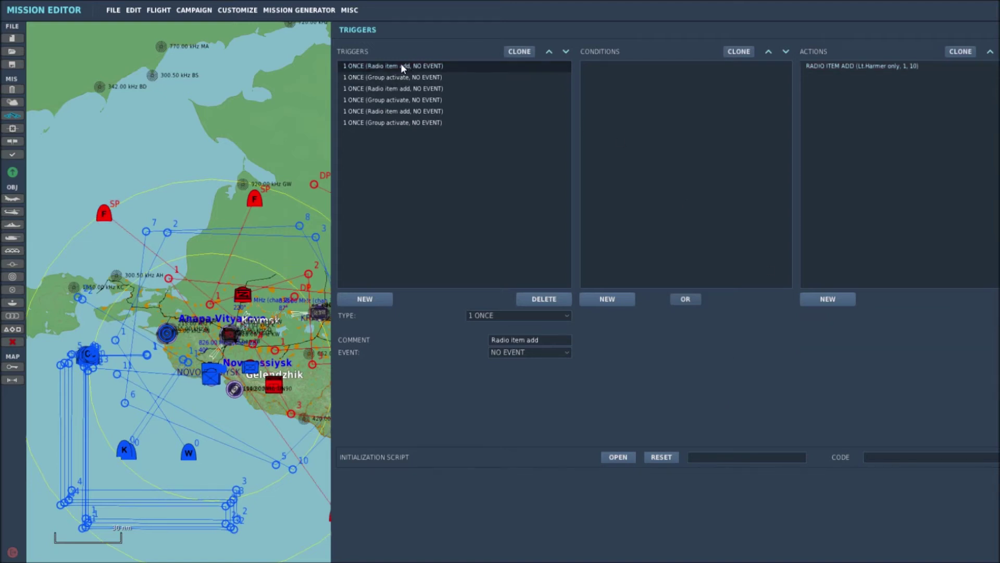
{"action": "left_click", "coordinate": [390, 67]}
{"action": "left_click", "coordinate": [850, 67]}
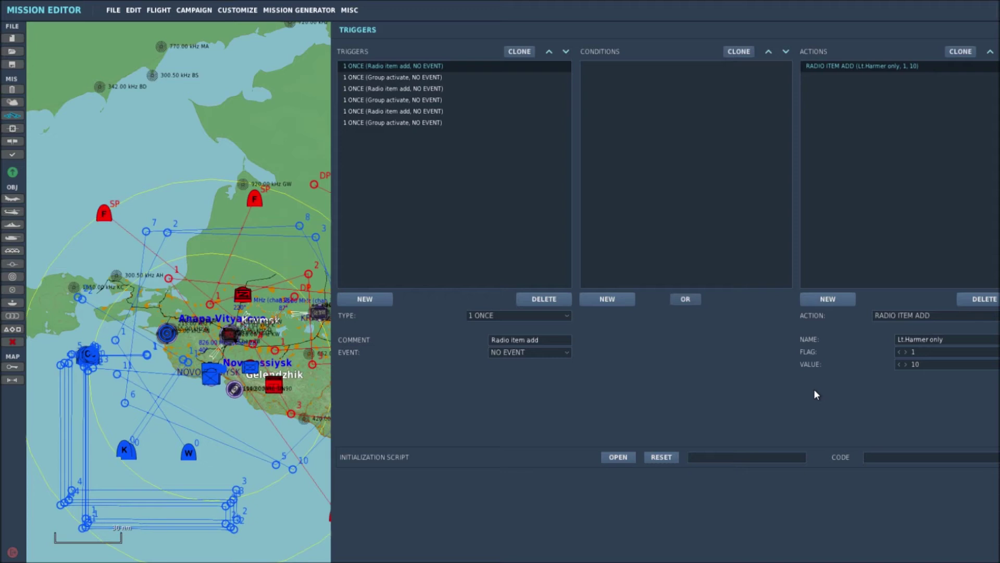
{"action": "left_click", "coordinate": [383, 78]}
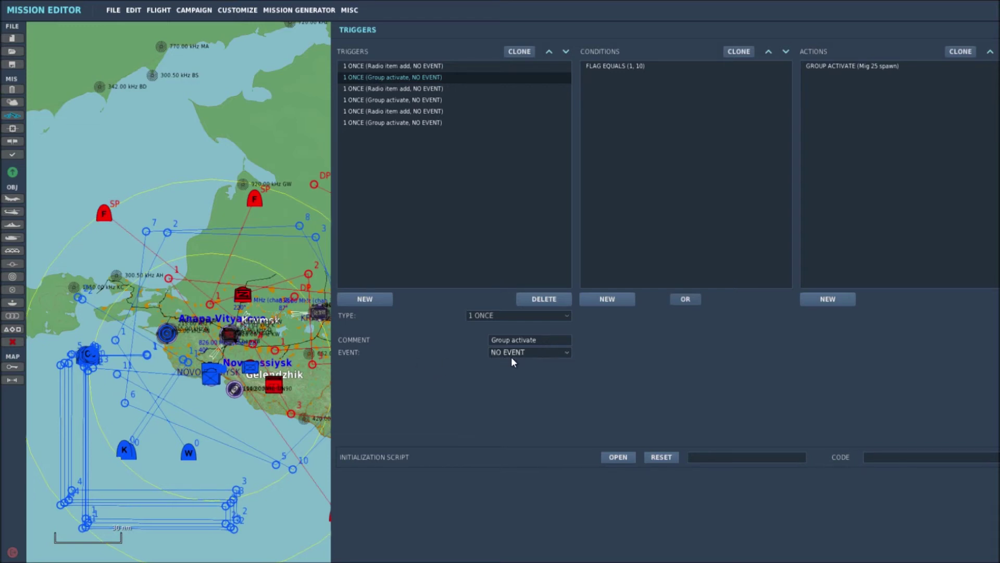
{"action": "left_click", "coordinate": [613, 67]}
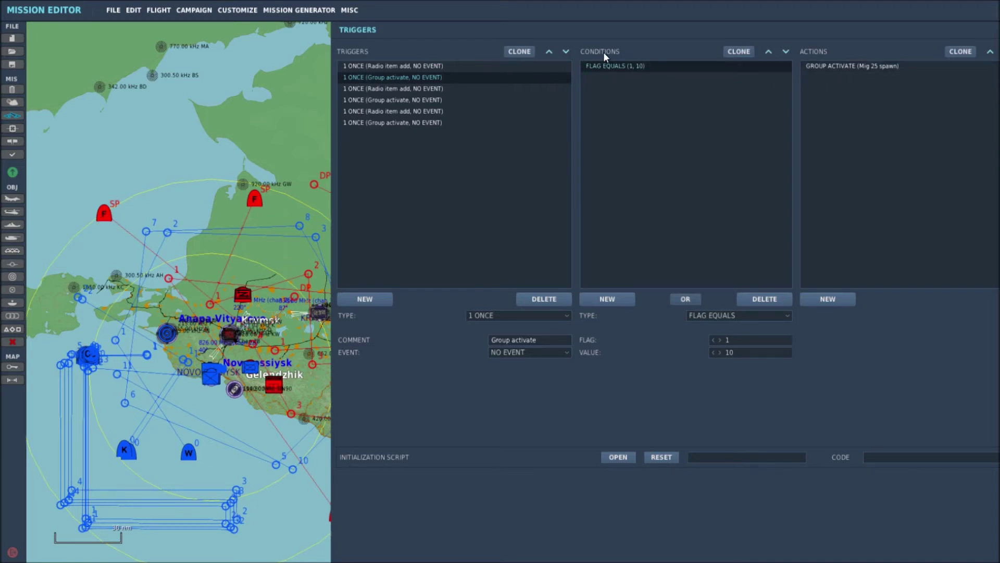
{"action": "left_click", "coordinate": [834, 67]}
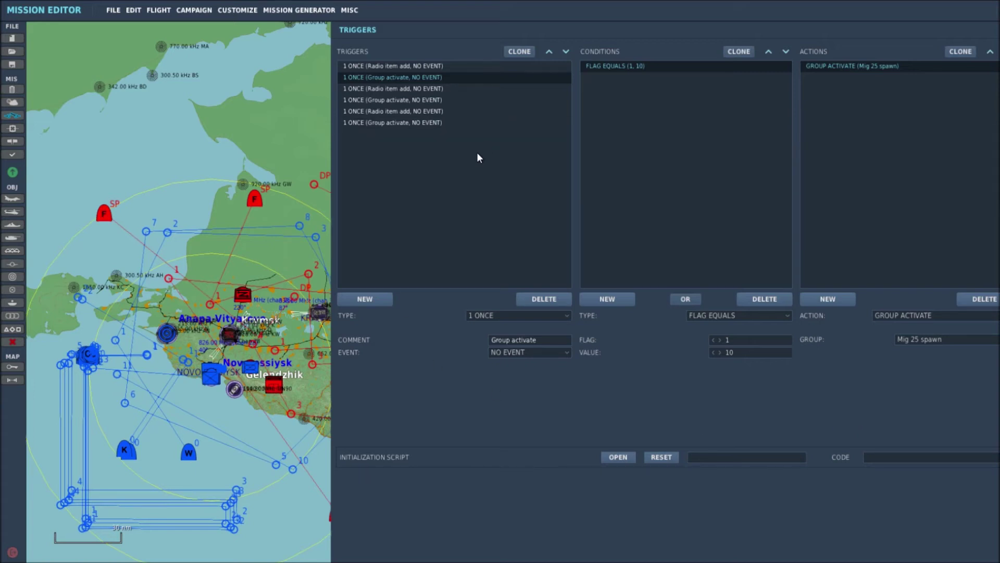
Compare the second radio item's name and insert "use" before "only" in the first radio item's name.
{"action": "left_click", "coordinate": [388, 89]}
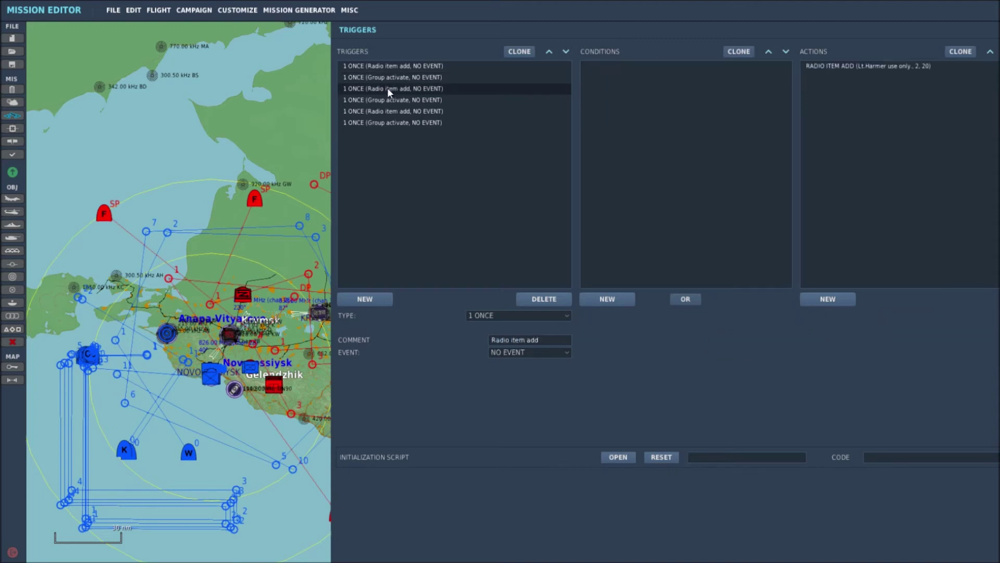
{"action": "left_click", "coordinate": [835, 67]}
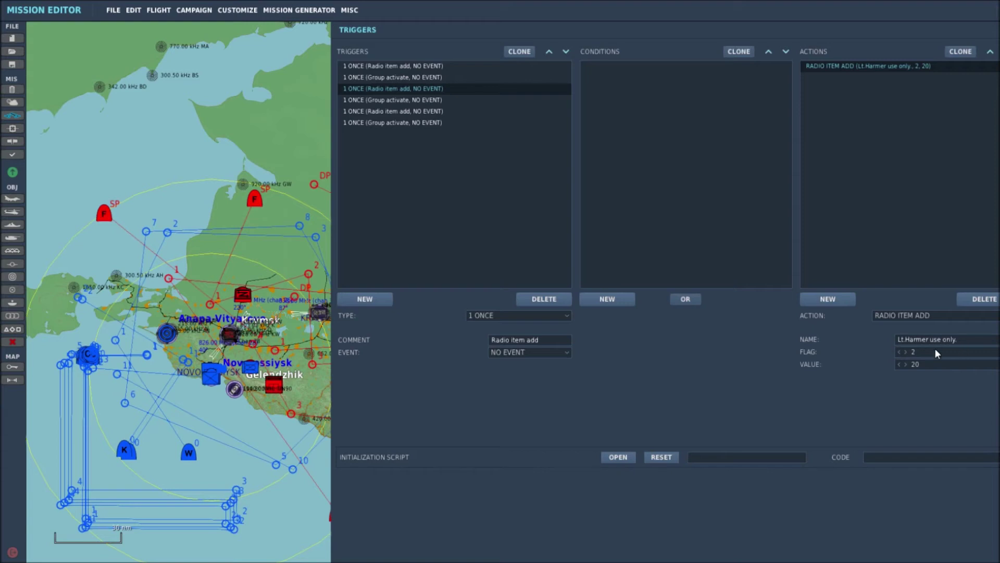
{"action": "left_click", "coordinate": [415, 66]}
{"action": "left_click", "coordinate": [843, 66]}
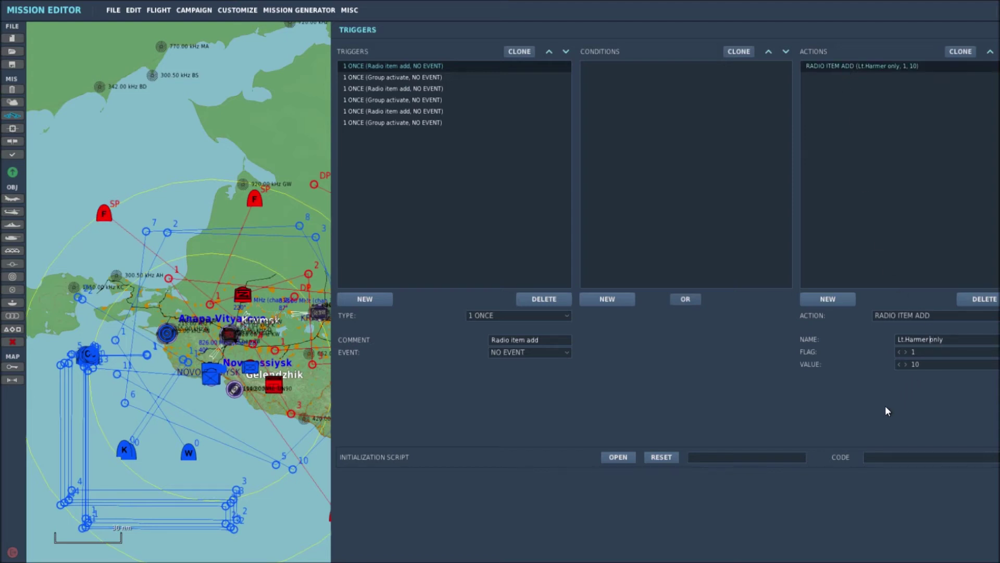
{"action": "type", "text": "use"}
Review the second radio item trigger and the flag condition and action of the trigger activating the Mig 31 spawn group.
{"action": "left_click", "coordinate": [390, 88]}
{"action": "left_click", "coordinate": [864, 67]}
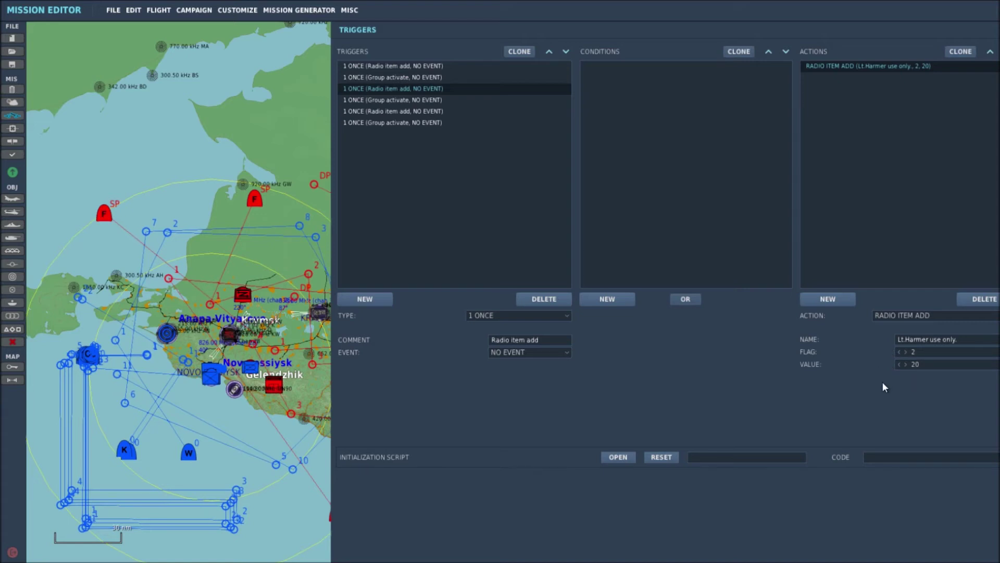
{"action": "left_click", "coordinate": [396, 99]}
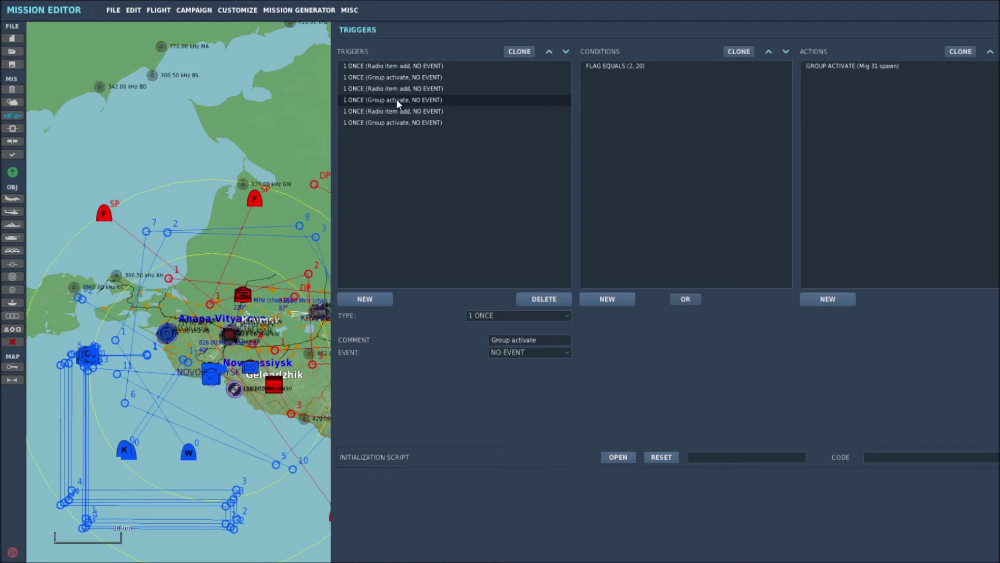
{"action": "left_click", "coordinate": [609, 67]}
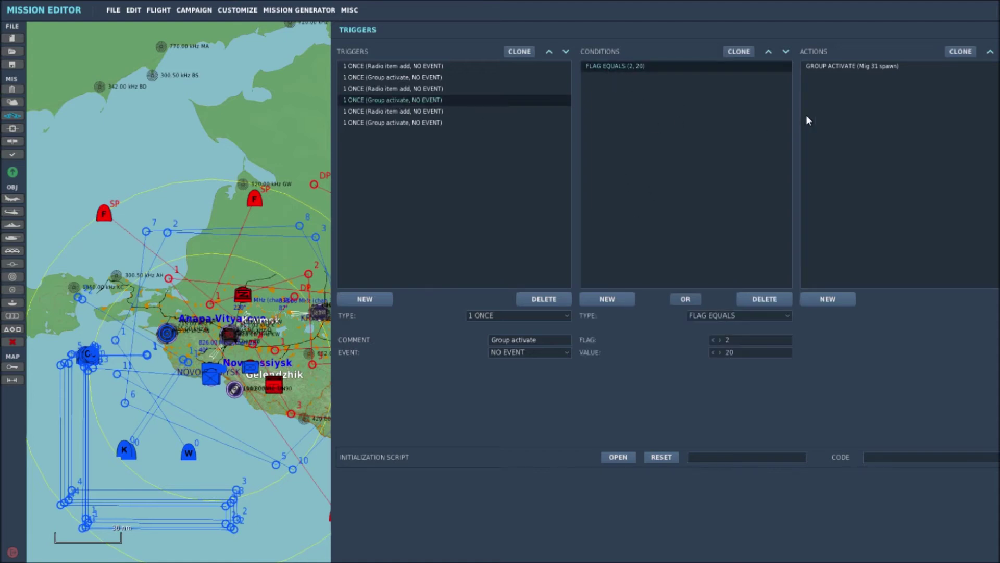
{"action": "left_click", "coordinate": [852, 66]}
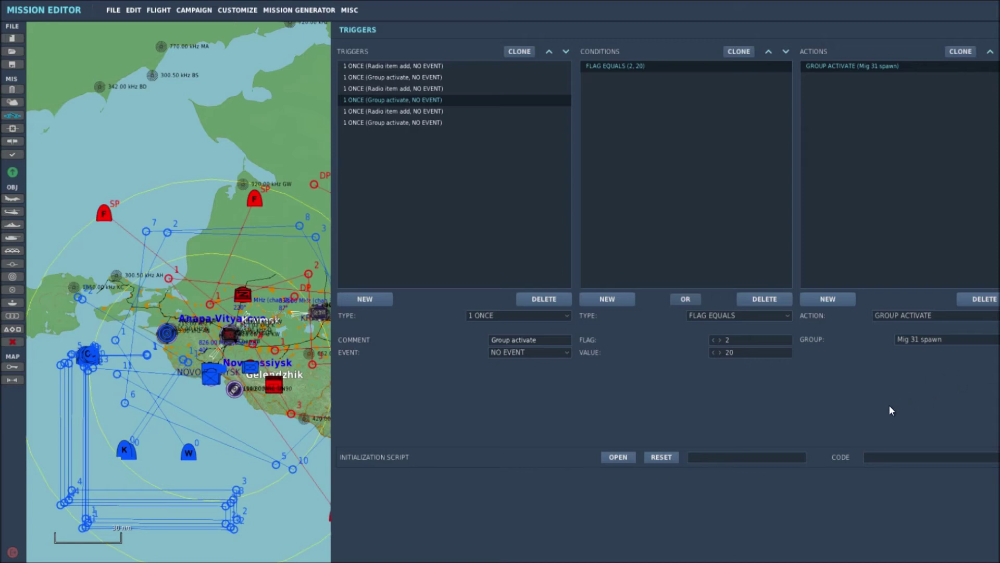
Review the third radio item trigger and the flag condition and action of the trigger activating the Mig 21 spawn large group.
{"action": "left_click", "coordinate": [376, 110]}
{"action": "left_click", "coordinate": [839, 66]}
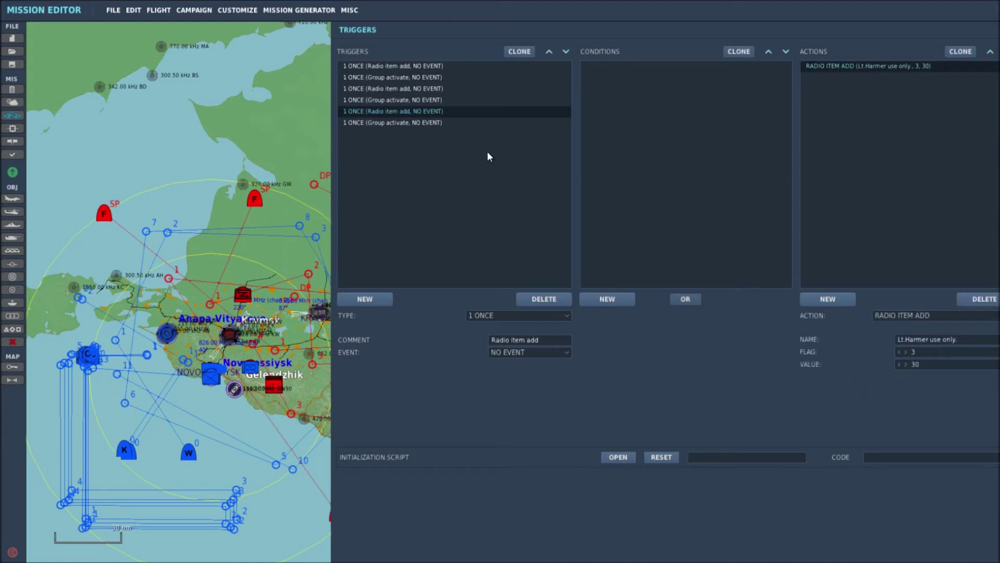
{"action": "left_click", "coordinate": [398, 123]}
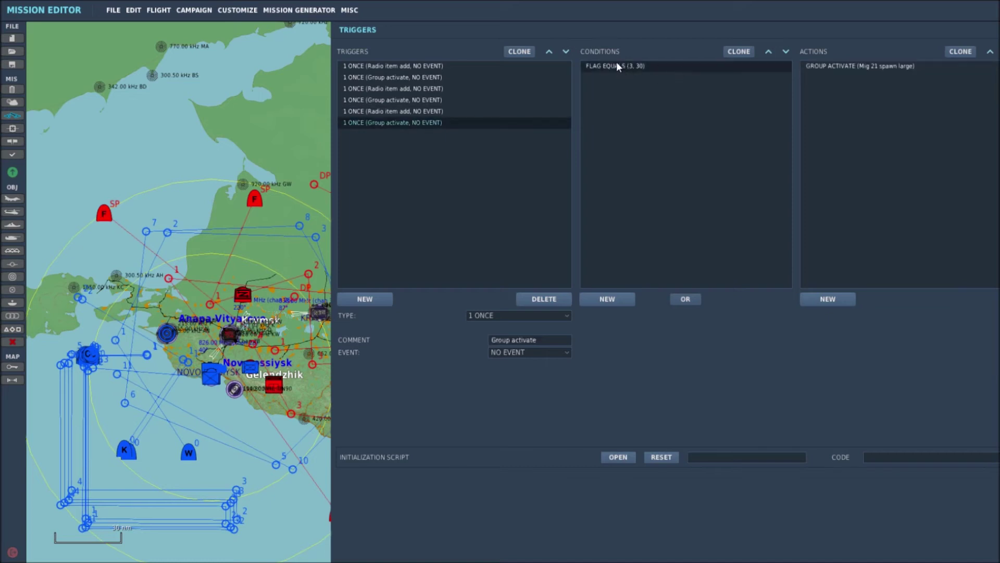
{"action": "left_click", "coordinate": [616, 67]}
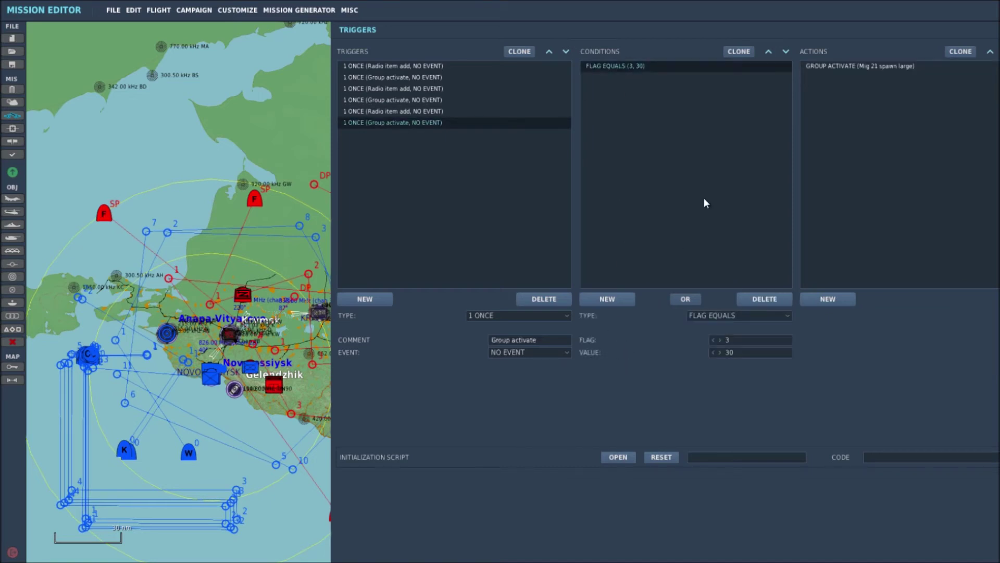
{"action": "left_click", "coordinate": [852, 67]}
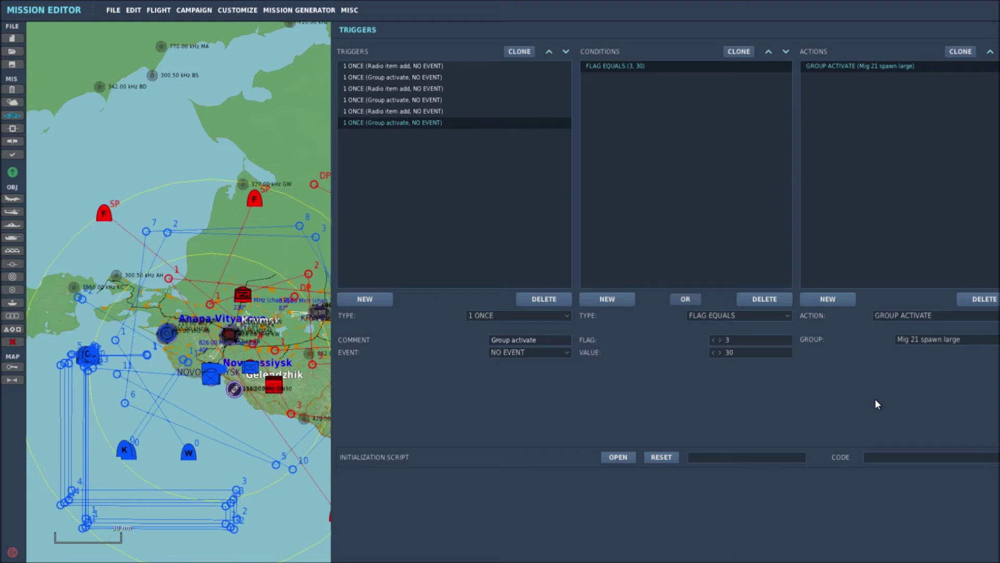
Close the triggers and examine the full mission layout on the map, from the Black Sea groups to Mineralnye Vody.
{"action": "left_click", "coordinate": [155, 146]}
{"action": "right_click_drag", "start_coordinate": [334, 190], "coordinate": [558, 99]}
{"action": "scroll", "coordinate": [721, 317], "scroll_direction": "down", "scroll_amount": 1}
{"action": "scroll", "coordinate": [726, 327], "scroll_direction": "down", "scroll_amount": 1}
{"action": "right_click_drag", "start_coordinate": [724, 333], "coordinate": [566, 354]}
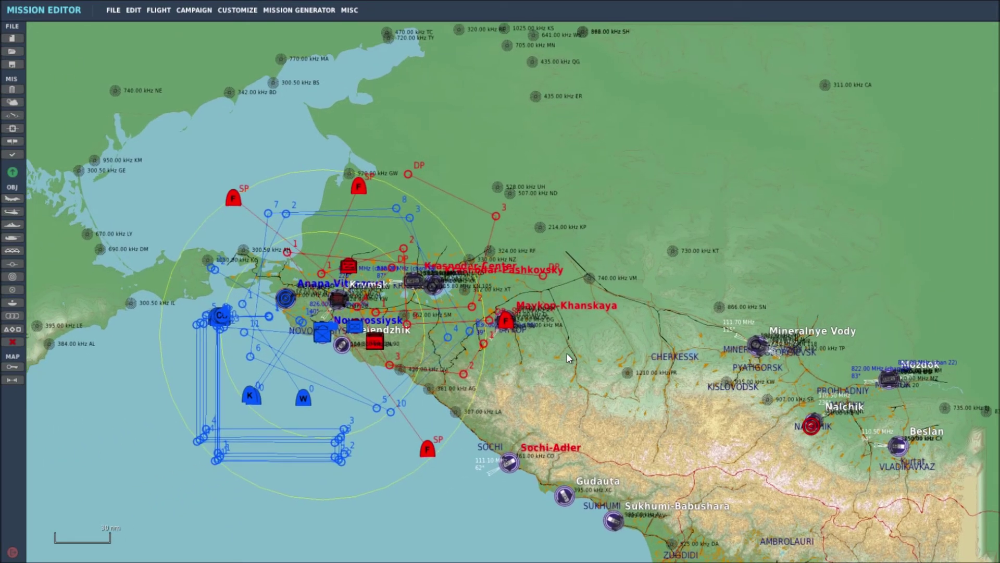
{"action": "scroll", "coordinate": [543, 377], "scroll_direction": "down", "scroll_amount": 2}
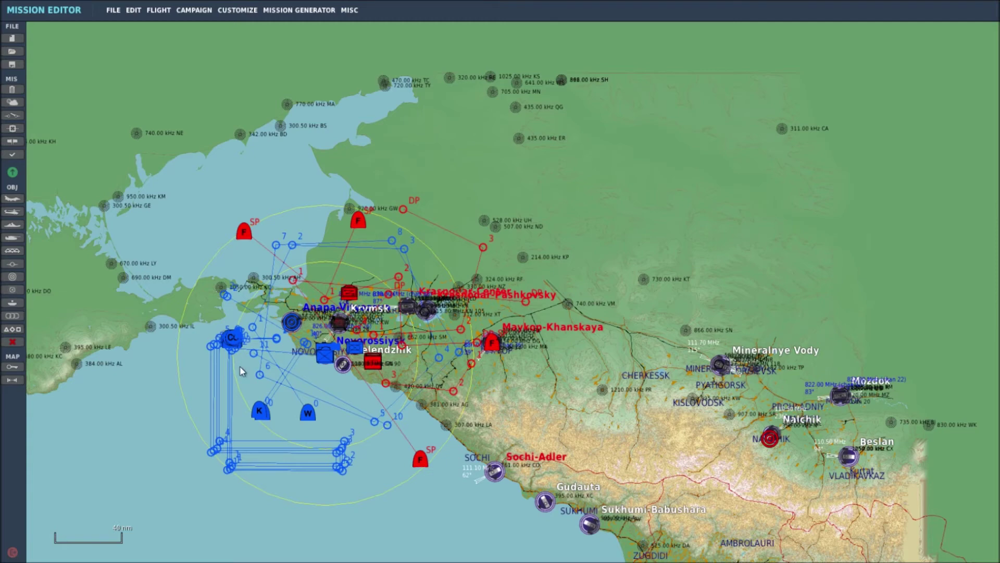
{"action": "right_click_drag", "start_coordinate": [564, 363], "coordinate": [560, 361]}
{"action": "scroll", "coordinate": [553, 362], "scroll_direction": "up", "scroll_amount": 2}
{"action": "scroll", "coordinate": [550, 362], "scroll_direction": "down", "scroll_amount": 5}
{"action": "right_click_drag", "start_coordinate": [514, 385], "coordinate": [555, 352]}
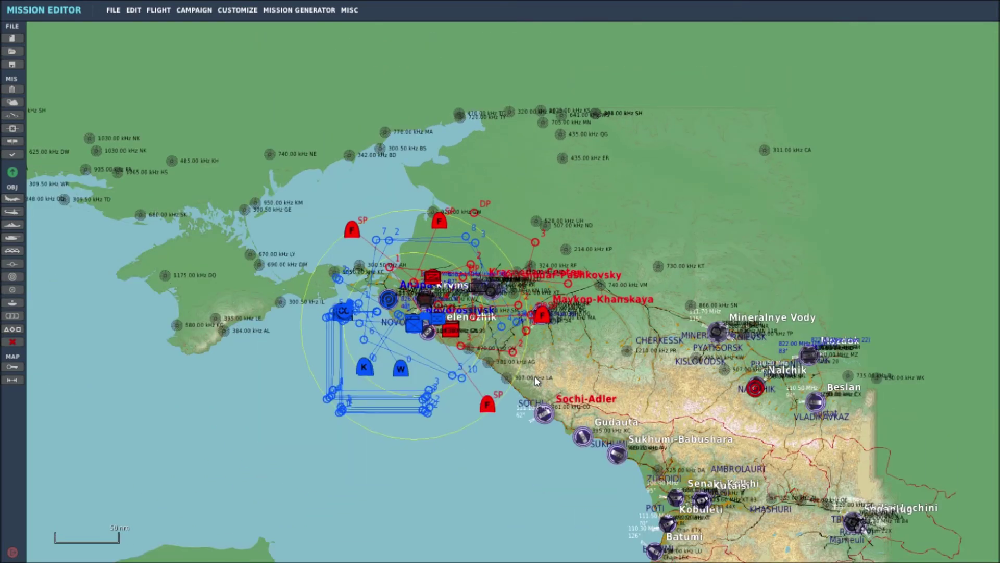
{"action": "scroll", "coordinate": [536, 377], "scroll_direction": "up", "scroll_amount": 4}
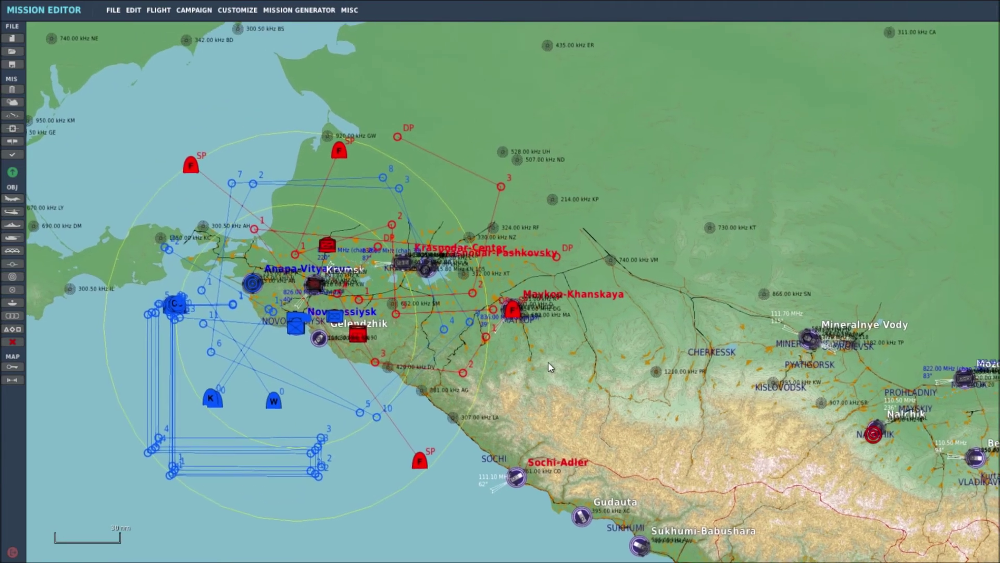
{"action": "right_click_drag", "start_coordinate": [550, 361], "coordinate": [539, 371]}
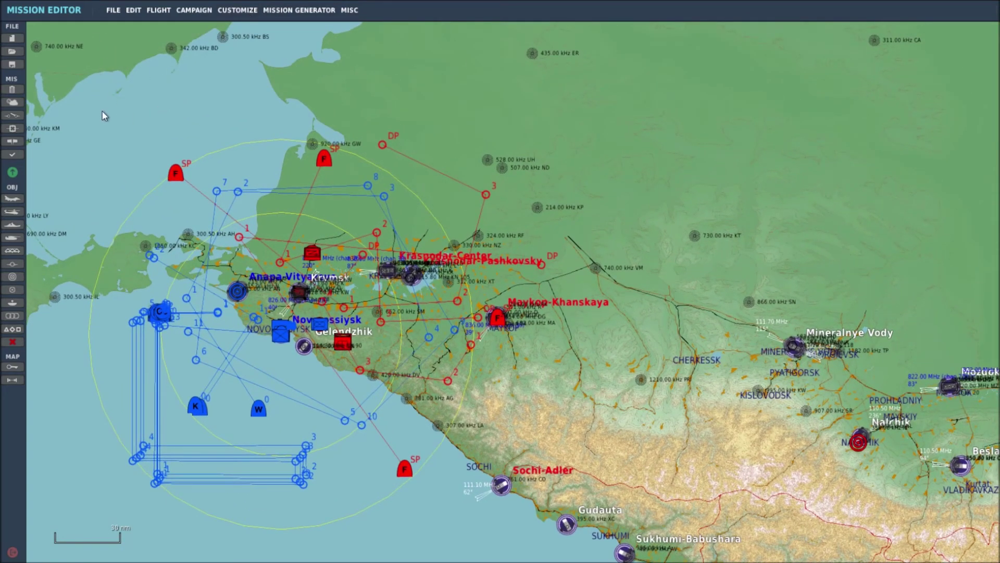
{"action": "right_click_drag", "start_coordinate": [125, 109], "coordinate": [152, 99]}
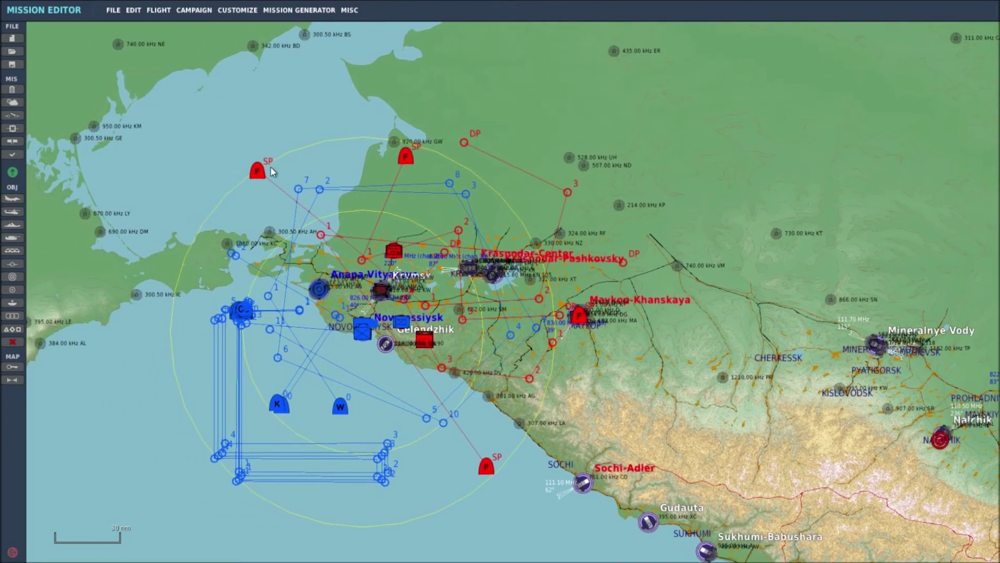
{"action": "right_click_drag", "start_coordinate": [651, 356], "coordinate": [660, 347]}
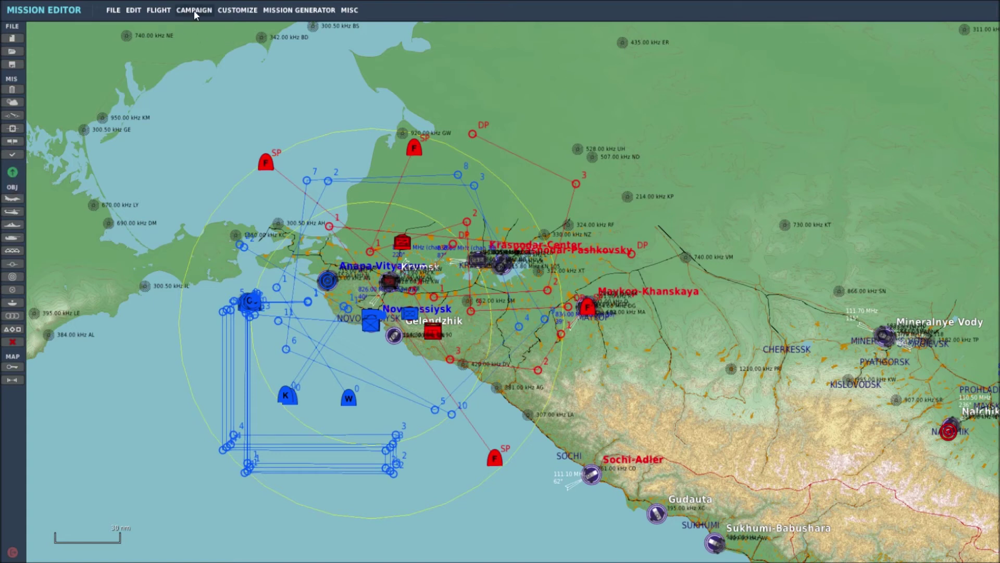
Open the mission options to review the enforced settings.
{"action": "left_click", "coordinate": [237, 12]}
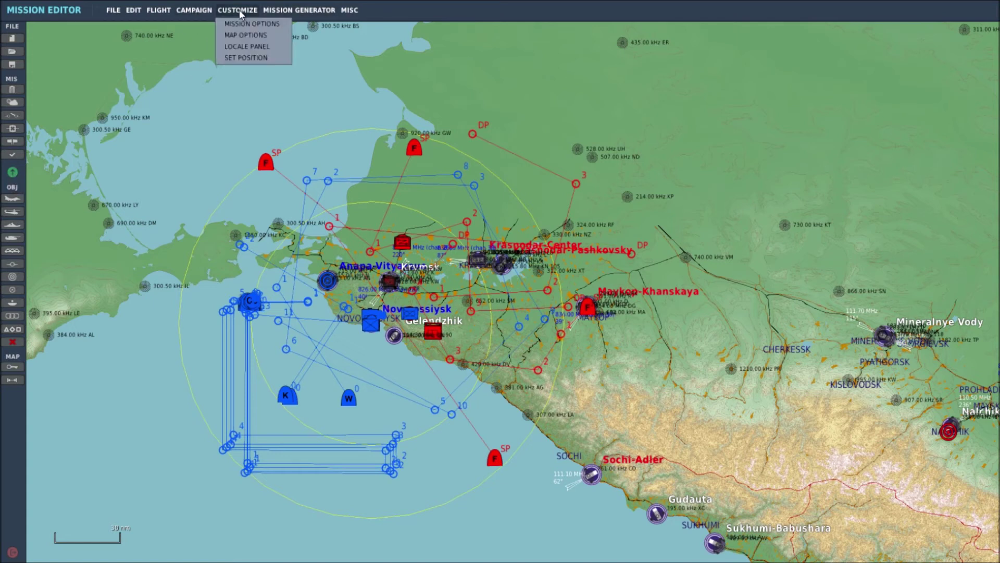
{"action": "left_click", "coordinate": [261, 23]}
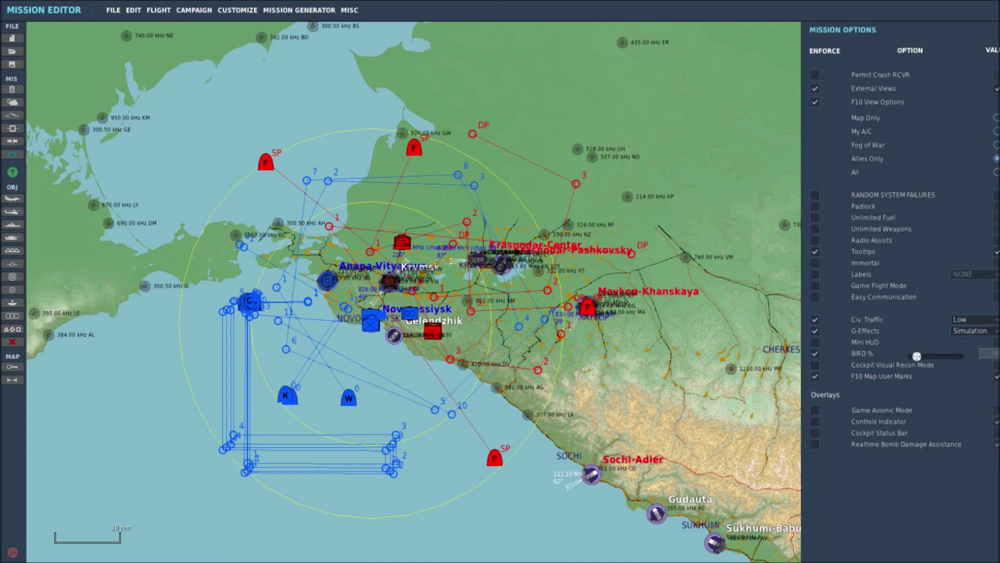
Set the enforced F10 view option to All so every unit shows on the in-game map.
{"action": "left_click", "coordinate": [996, 173]}
{"action": "left_click", "coordinate": [997, 158]}
{"action": "left_click", "coordinate": [996, 172]}
Launch the mission with the changes saved and review the Operation Hercules briefing.
{"action": "left_click", "coordinate": [13, 173]}
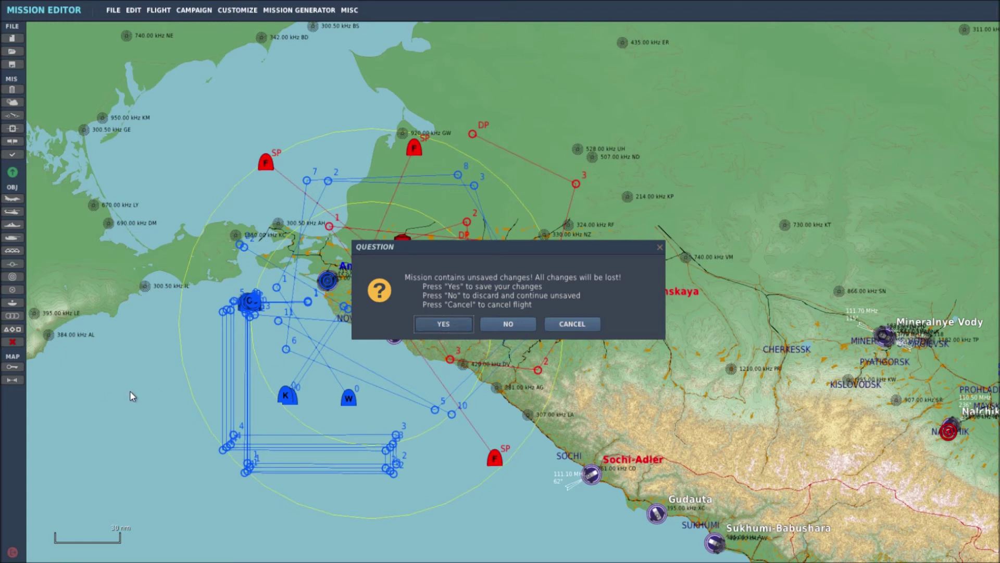
{"action": "key", "text": "Return"}
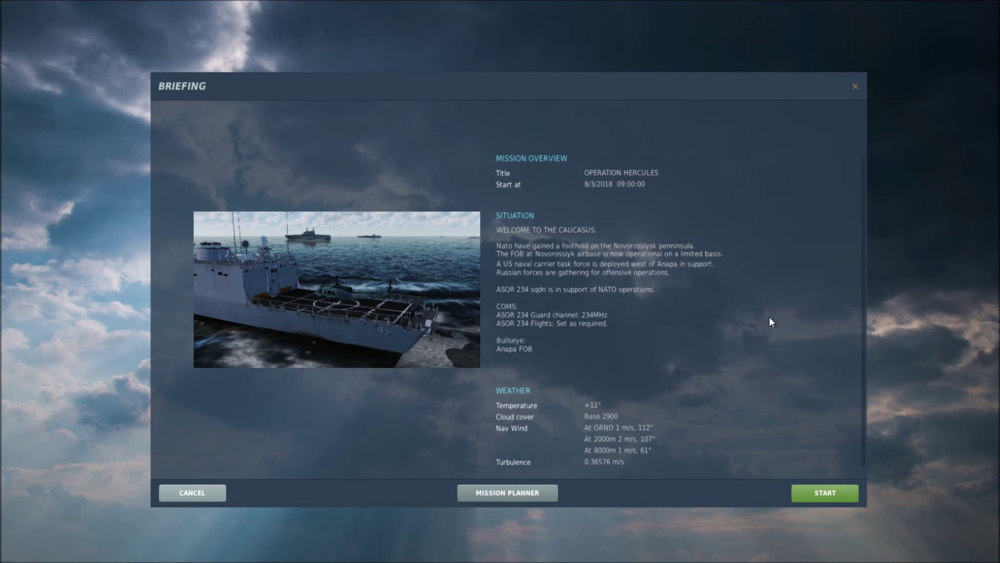
{"action": "scroll", "coordinate": [776, 323], "scroll_direction": "down", "scroll_amount": 1}
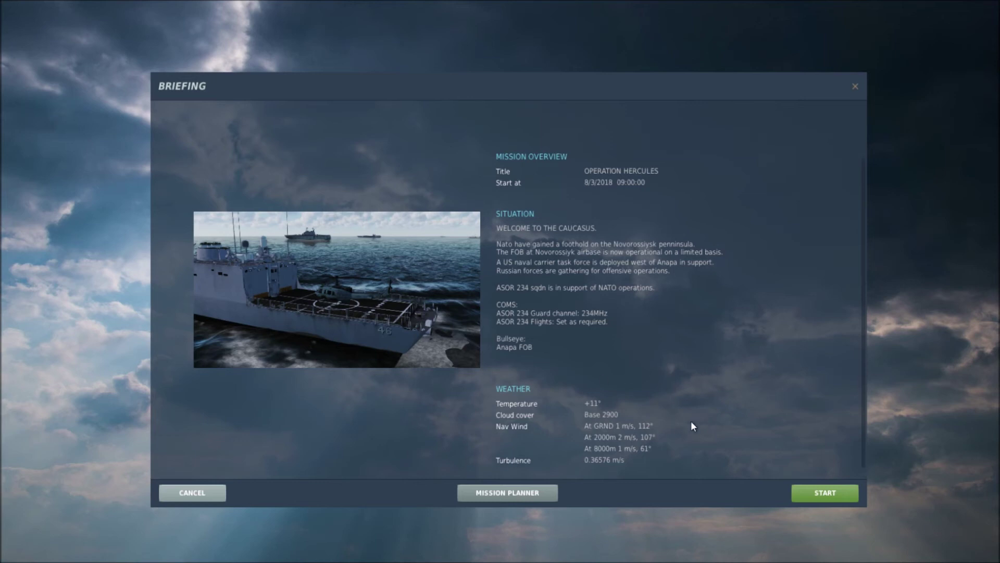
Start the mission and take the F/A-18C pilot role with onboard number 030 in group ASOR 234 CVN 74/1.
{"action": "left_click", "coordinate": [829, 494]}
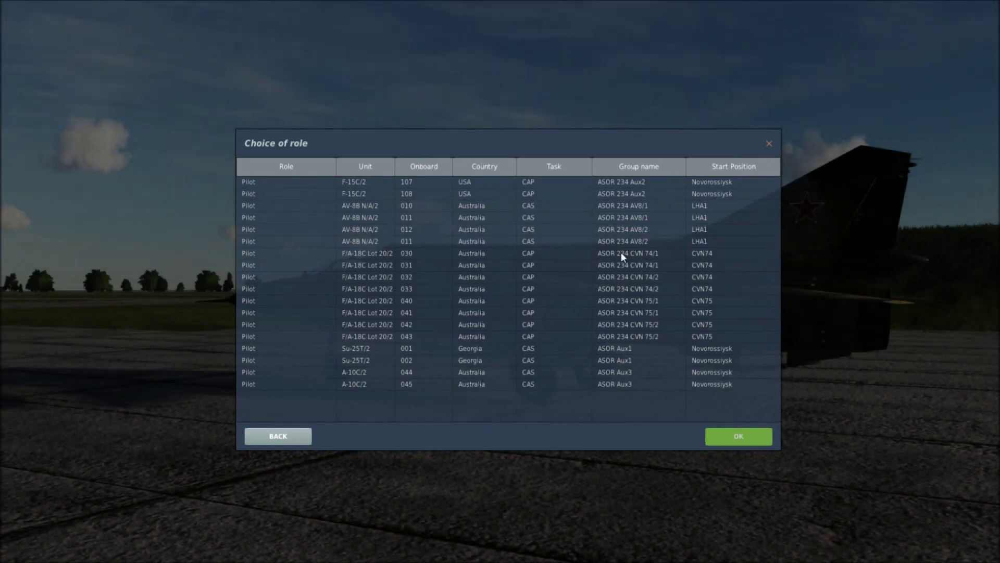
{"action": "left_click", "coordinate": [364, 254]}
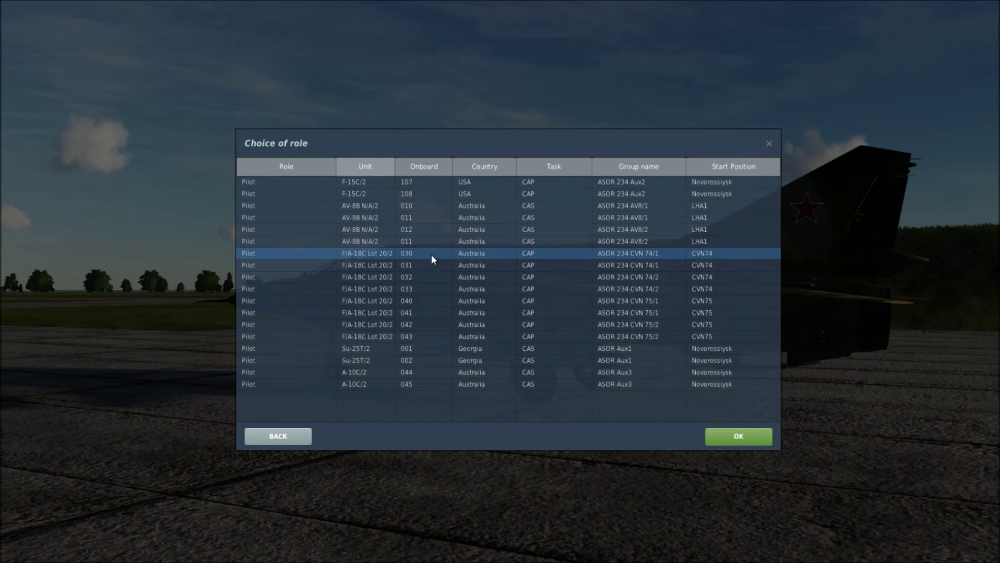
{"action": "left_click", "coordinate": [720, 435]}
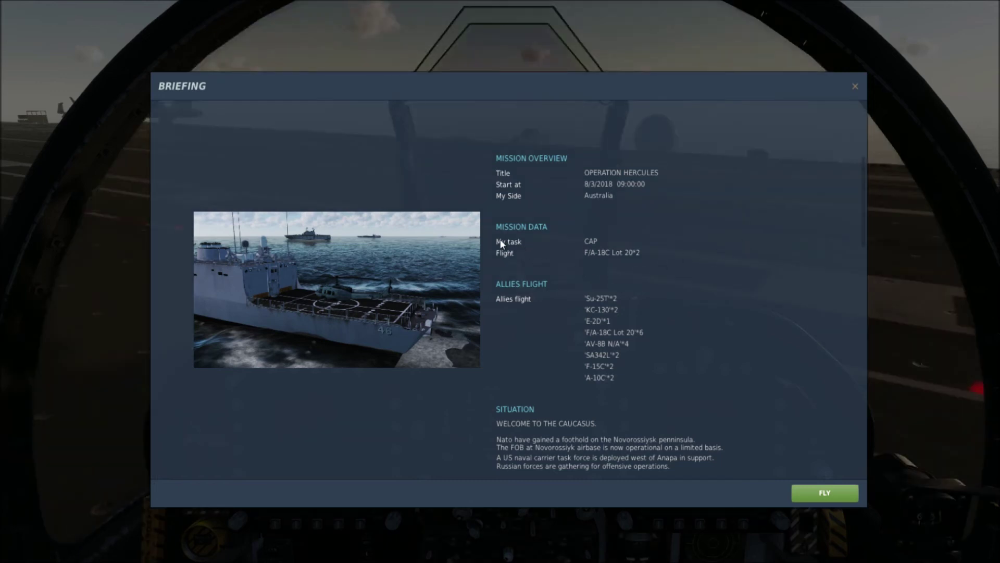
Read through the flight briefing, from the situation and objective to the threats, weather and departure details.
{"action": "scroll", "coordinate": [753, 268], "scroll_direction": "down", "scroll_amount": 5}
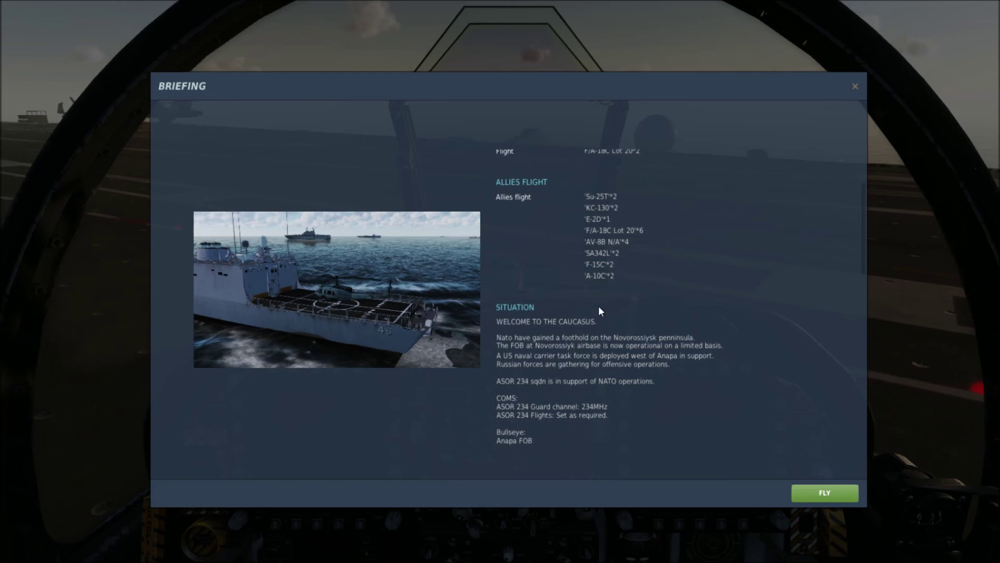
{"action": "scroll", "coordinate": [799, 298], "scroll_direction": "down", "scroll_amount": 6}
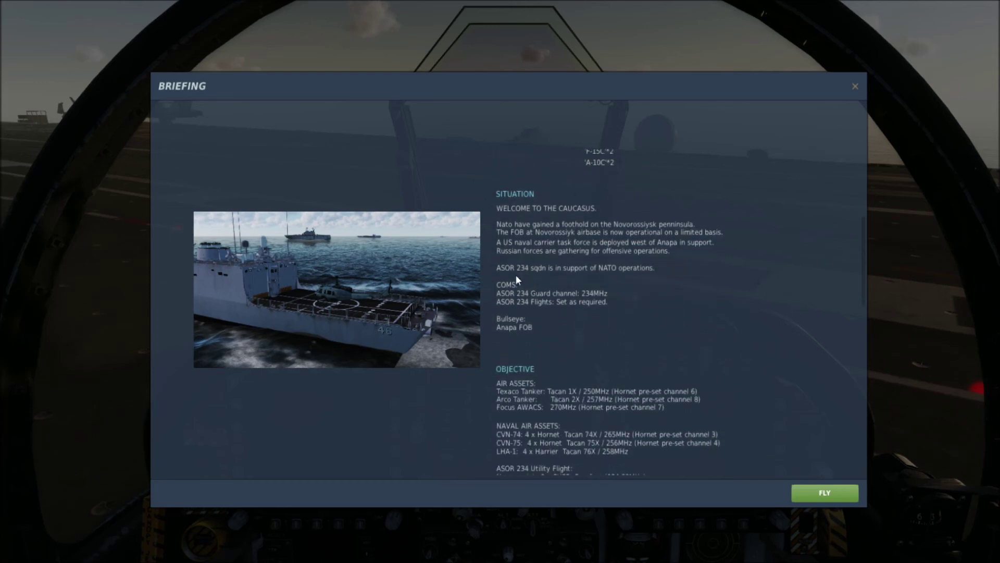
{"action": "scroll", "coordinate": [798, 296], "scroll_direction": "down", "scroll_amount": 10}
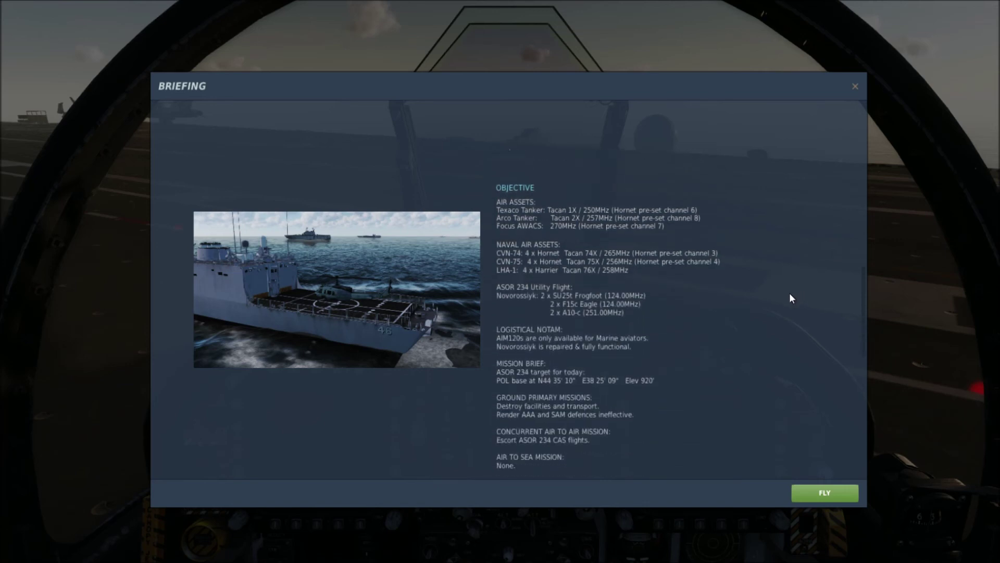
{"action": "scroll", "coordinate": [787, 298], "scroll_direction": "down", "scroll_amount": 2}
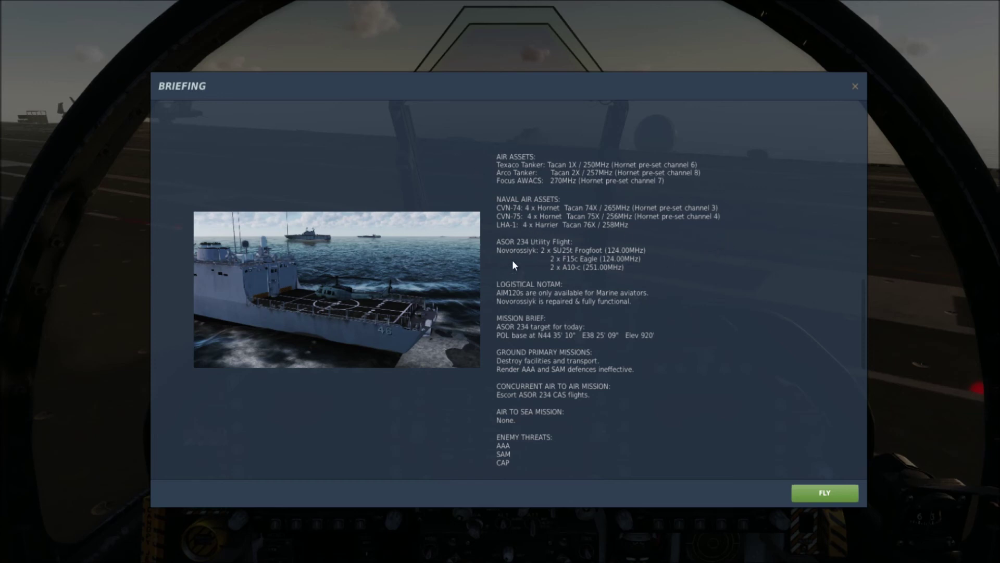
{"action": "scroll", "coordinate": [753, 292], "scroll_direction": "down", "scroll_amount": 1}
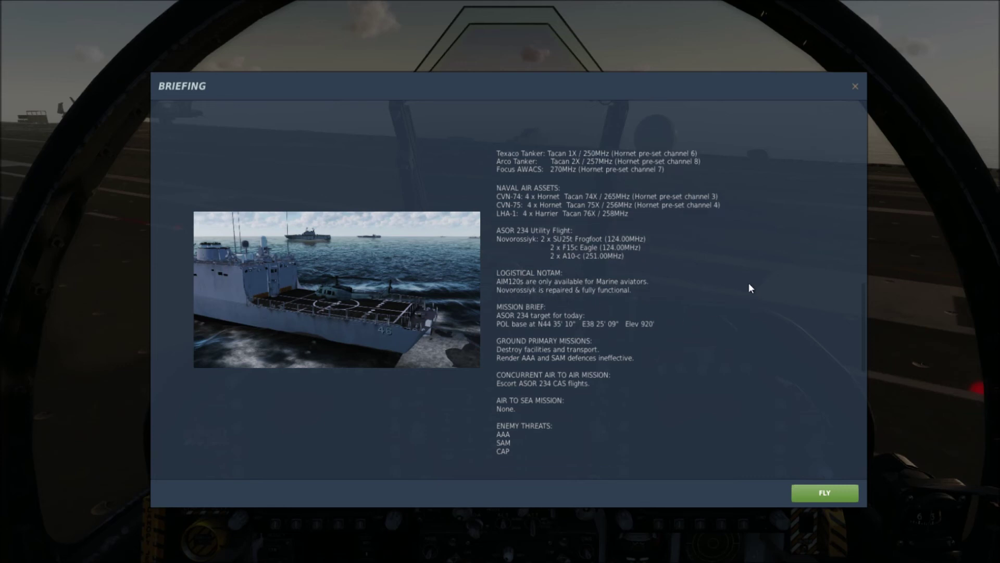
{"action": "scroll", "coordinate": [750, 286], "scroll_direction": "down", "scroll_amount": 4}
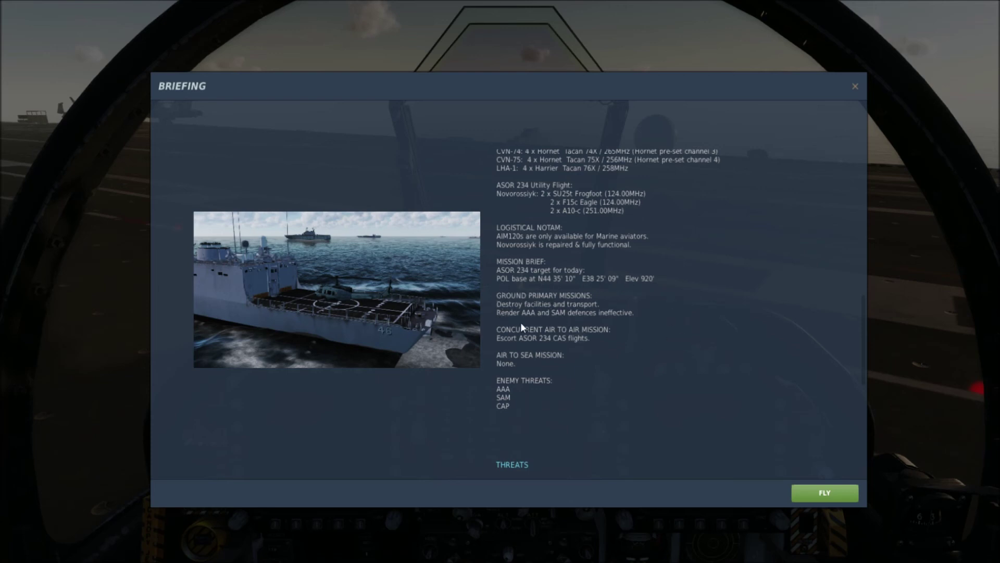
{"action": "scroll", "coordinate": [743, 364], "scroll_direction": "down", "scroll_amount": 15}
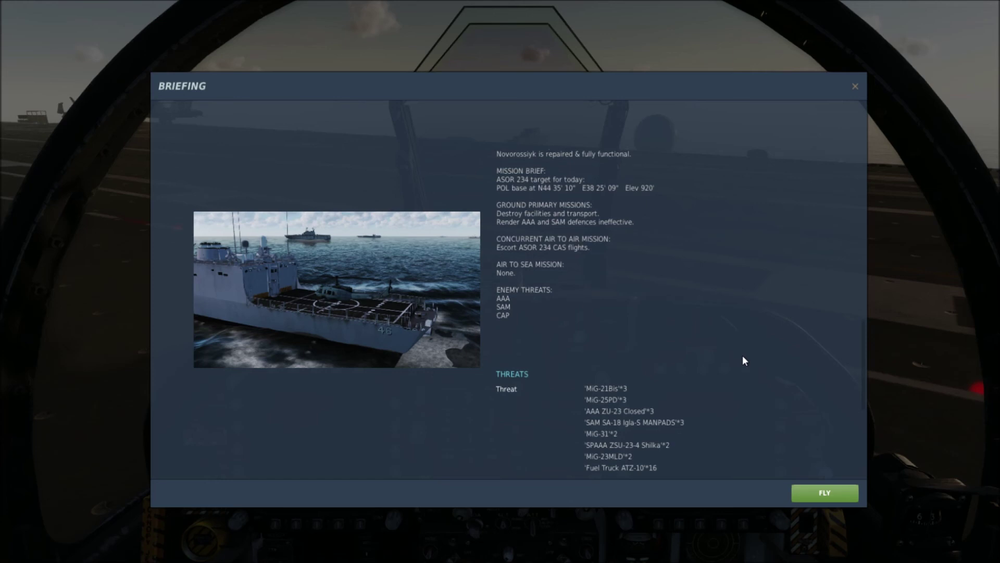
{"action": "scroll", "coordinate": [755, 357], "scroll_direction": "down", "scroll_amount": 4}
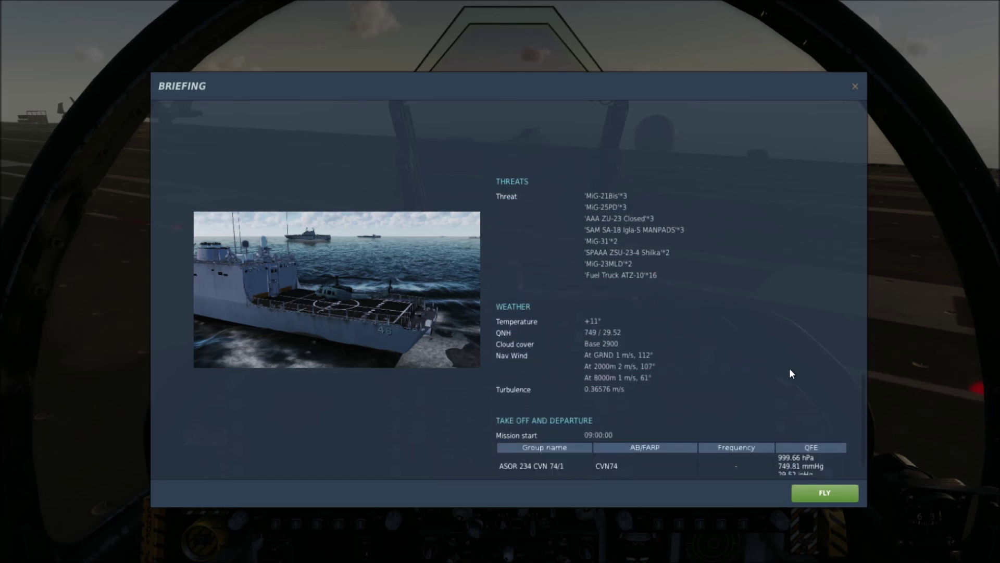
{"action": "scroll", "coordinate": [756, 355], "scroll_direction": "down", "scroll_amount": 1}
Enter the Hornet's cockpit, dismiss the radio options and switch on the battery.
{"action": "left_click", "coordinate": [856, 490]}
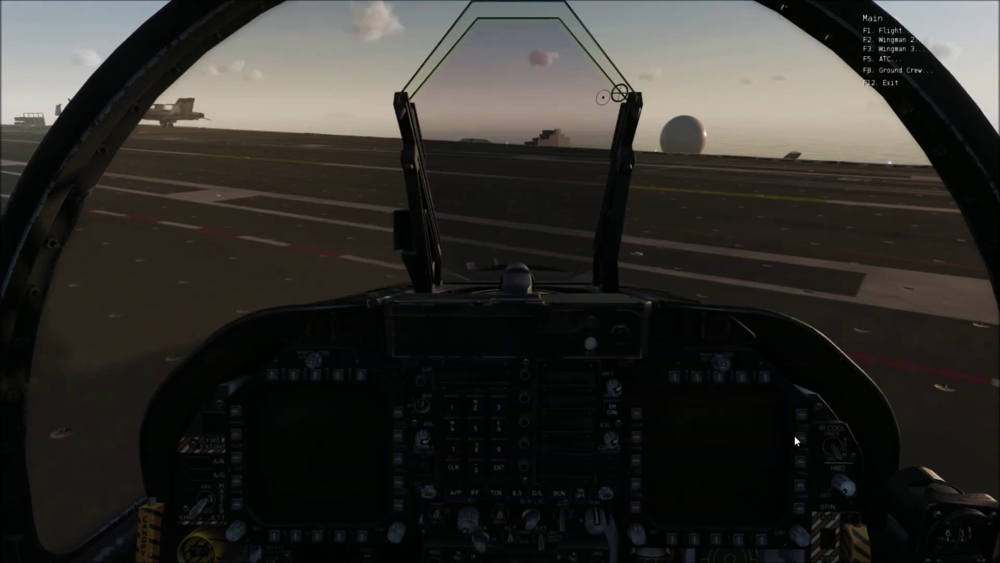
{"action": "left_click", "coordinate": [887, 83]}
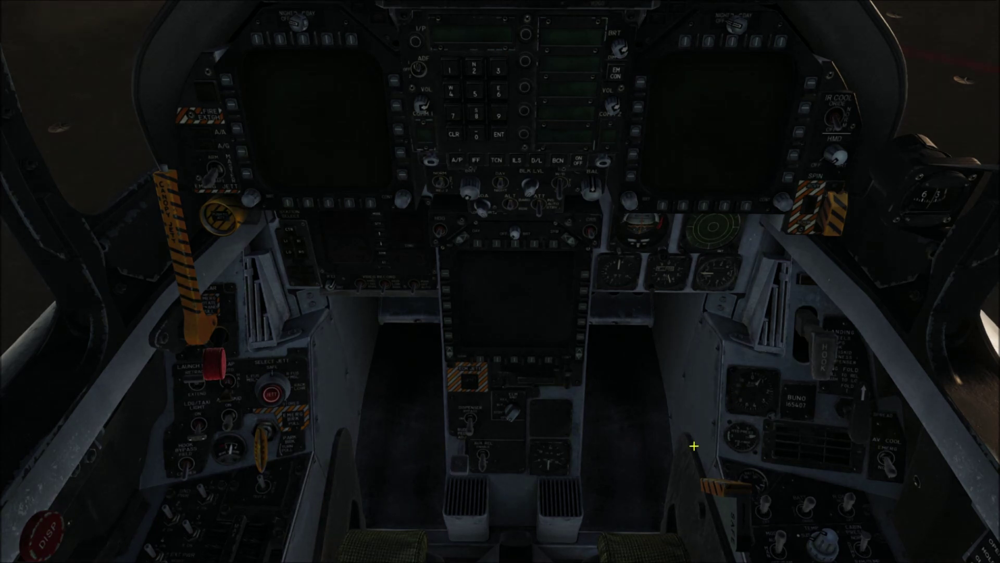
{"action": "left_click", "coordinate": [811, 501]}
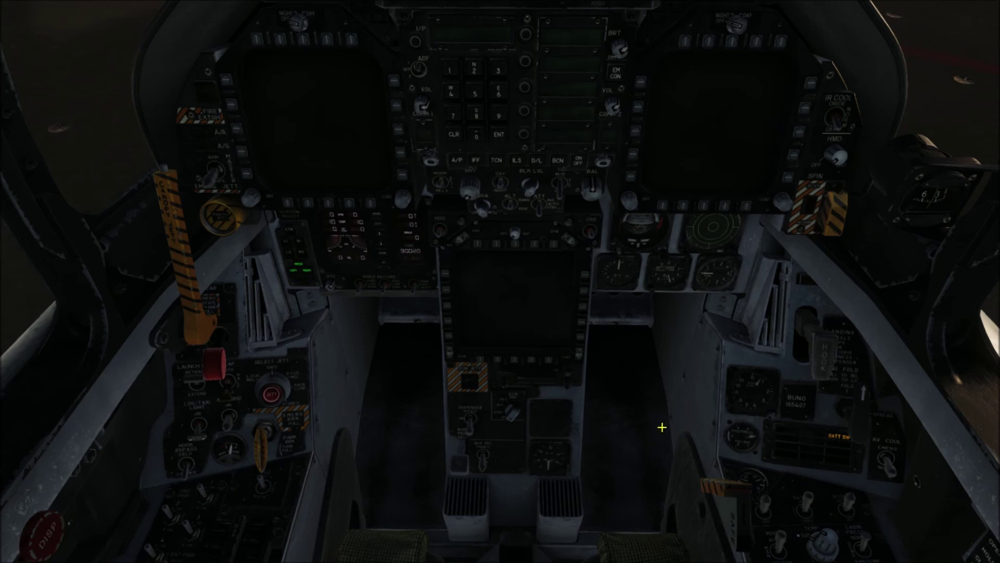
{"action": "key", "text": "KP_8"}
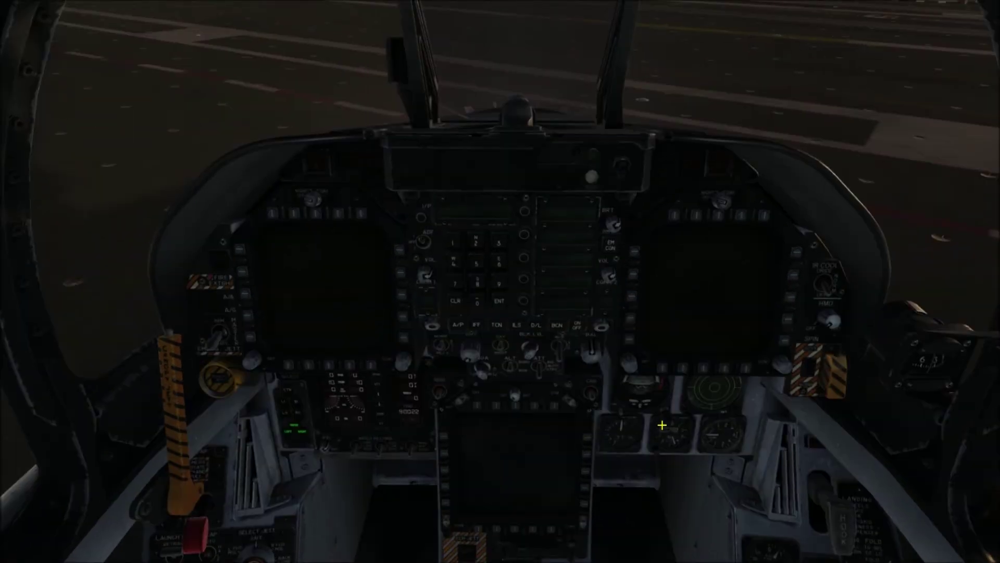
{"action": "key", "text": "KP_8"}
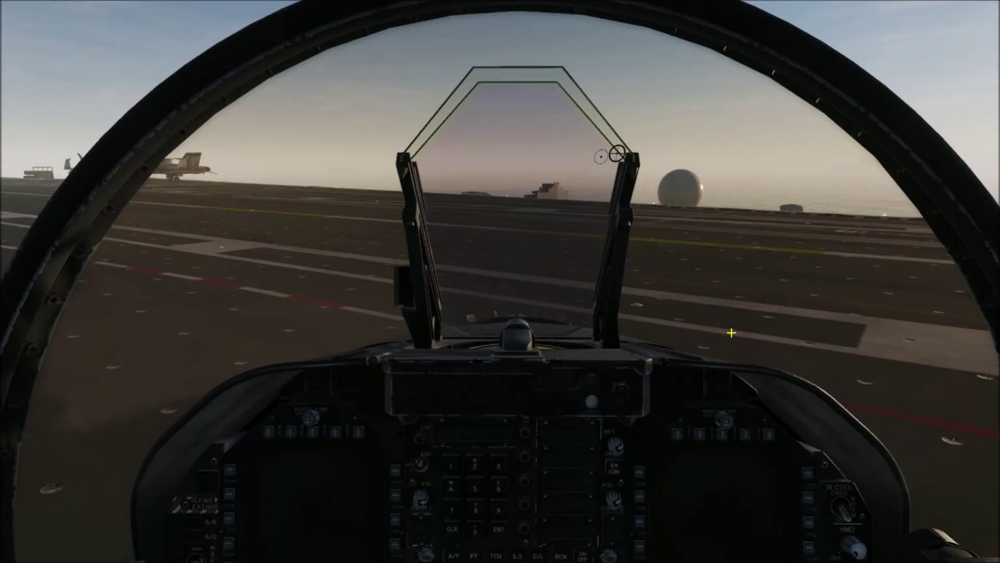
Call the first custom radio item under Other communications to spawn its enemy group.
{"action": "key", "text": "backslash"}
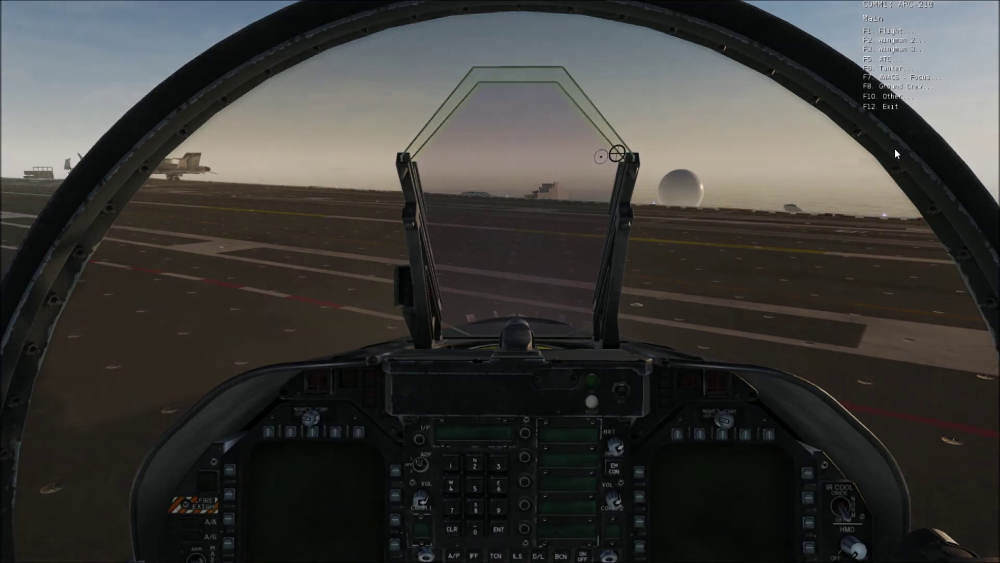
{"action": "key", "text": "F10"}
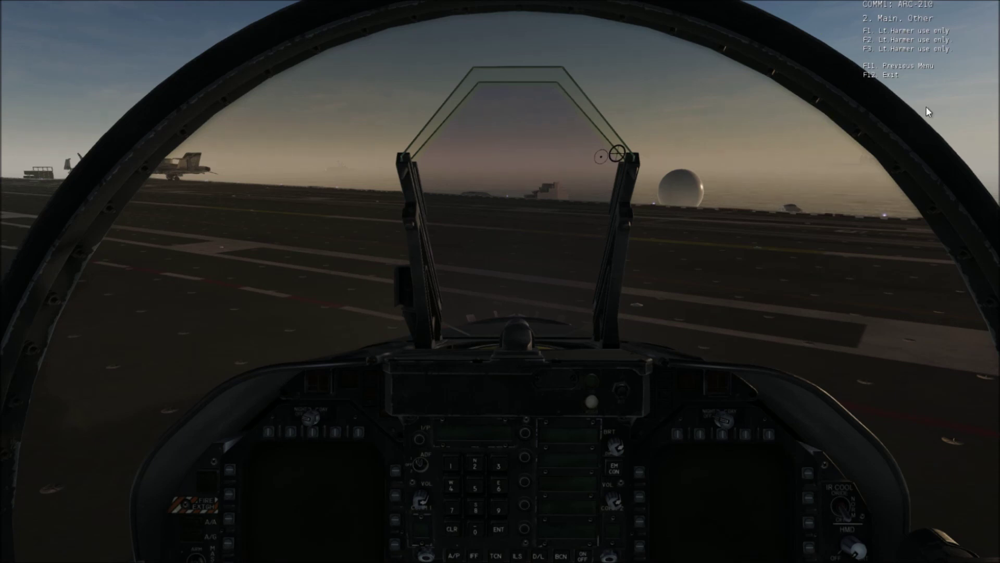
{"action": "left_click", "coordinate": [901, 29]}
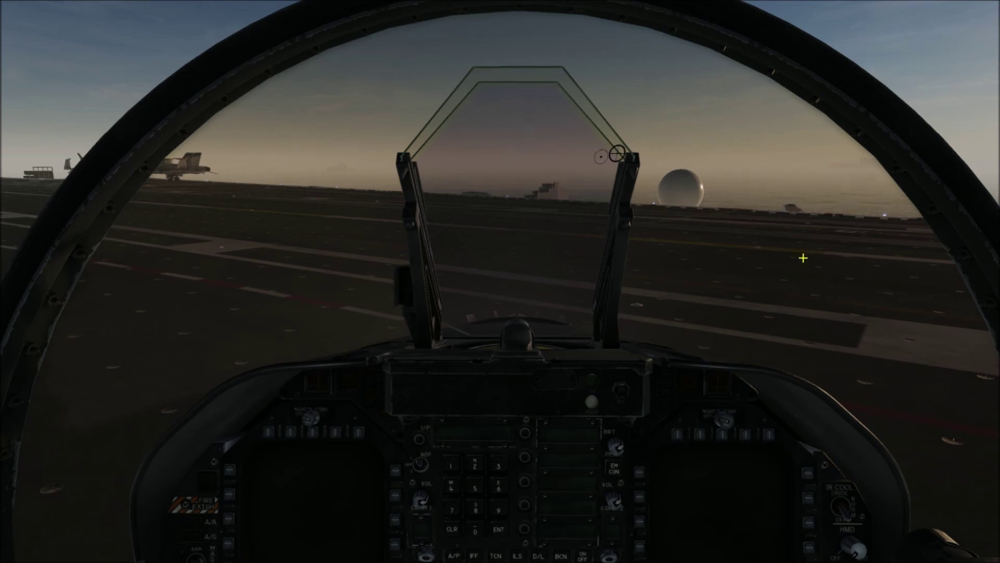
Inspect the spawned MiG-25 flight in the external view and on the F10 map, and return to the cockpit.
{"action": "key", "text": "F2"}
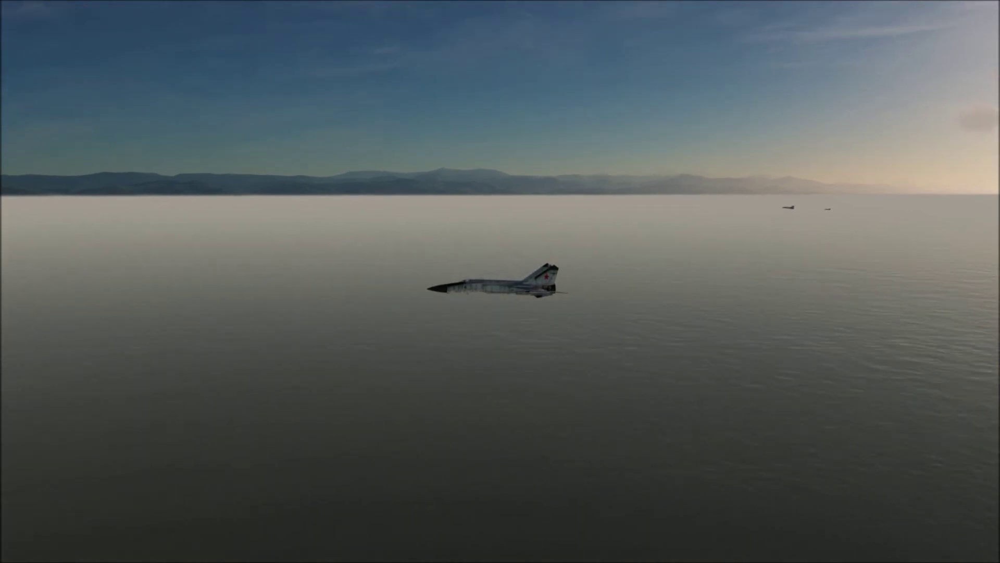
{"action": "key", "text": "F10"}
{"action": "right_click_drag", "start_coordinate": [784, 444], "coordinate": [572, 301]}
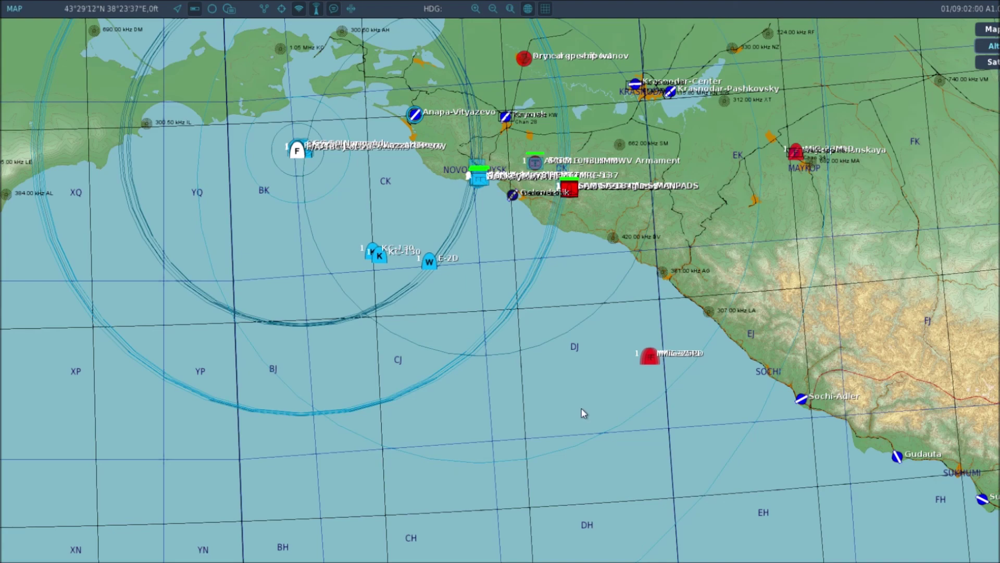
{"action": "key", "text": "F1"}
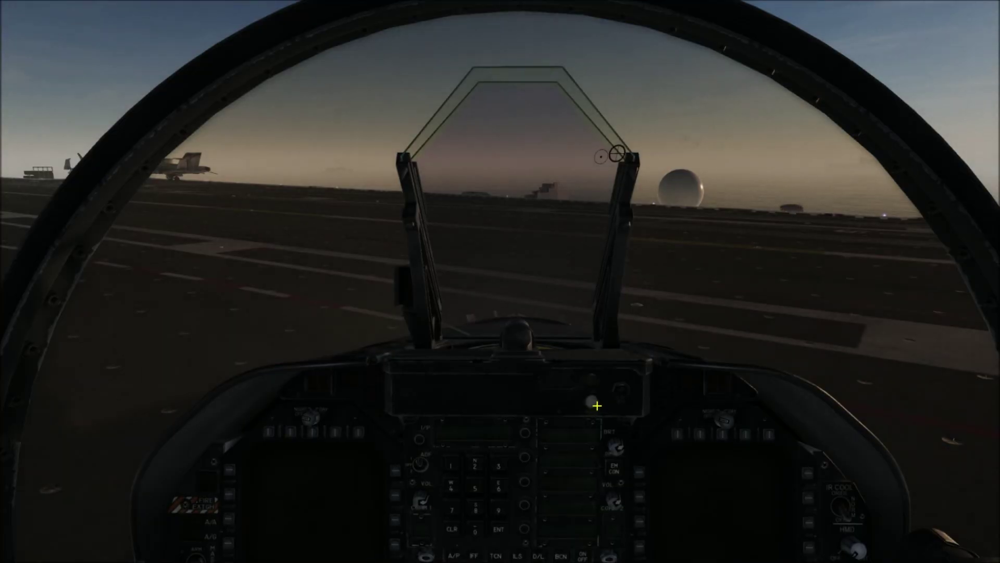
Bring up the three custom radio items under Other communications again, look around from the cockpit, and close them.
{"action": "key", "text": "backslash"}
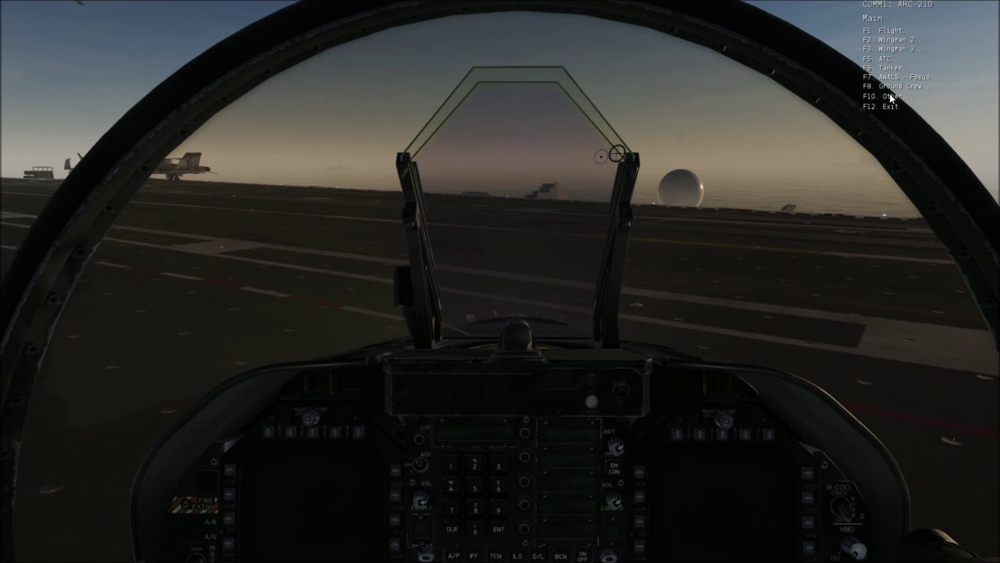
{"action": "left_click", "coordinate": [890, 95]}
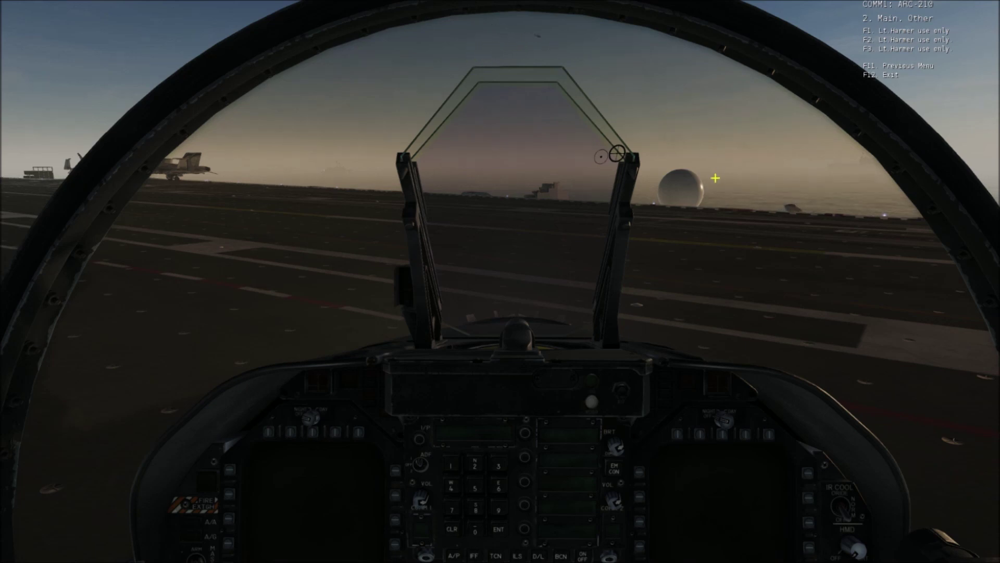
{"action": "key", "text": "KP_8"}
{"action": "key", "text": "KP_8"}
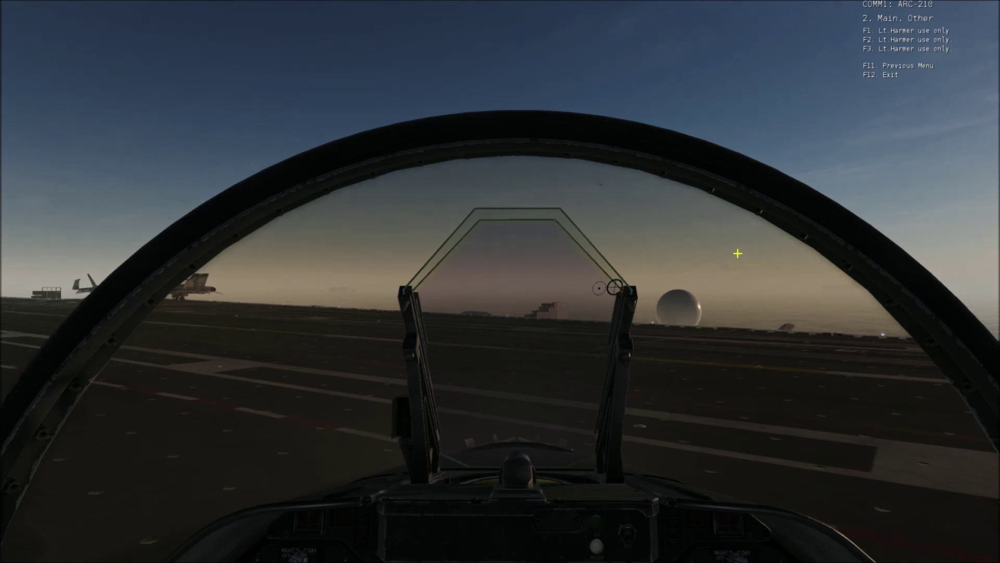
{"action": "key", "text": "KP_2"}
{"action": "key", "text": "KP_2"}
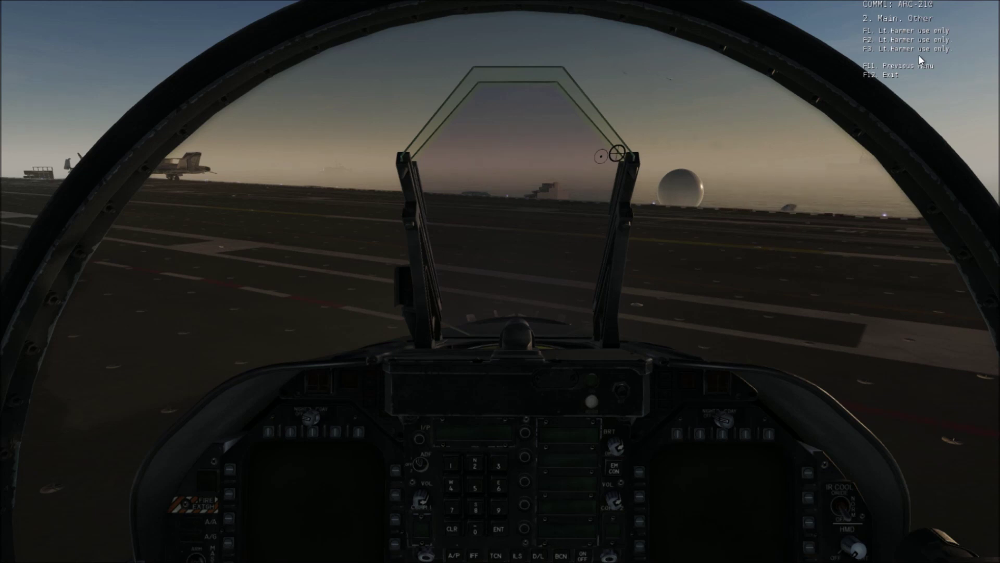
{"action": "key", "text": "F12"}
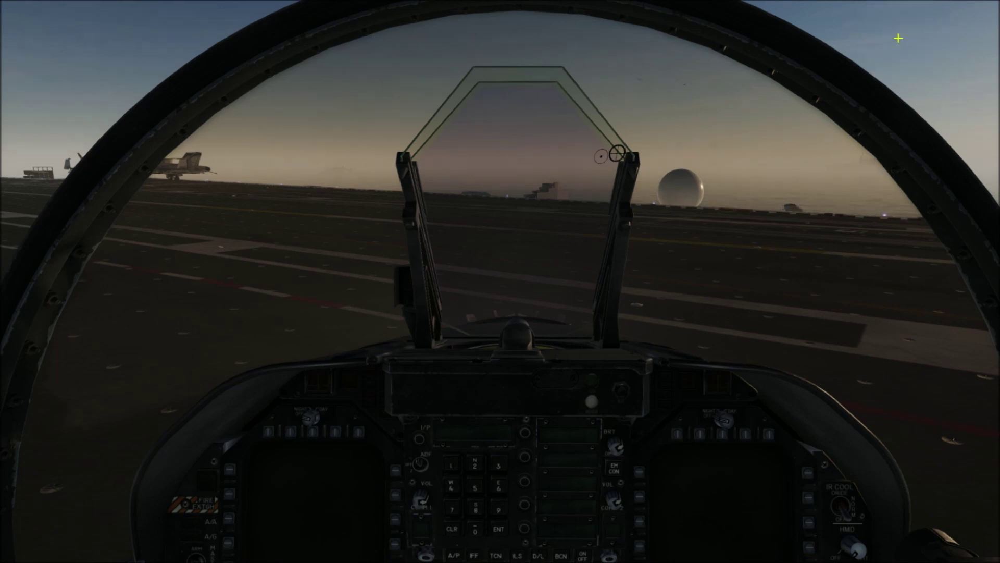